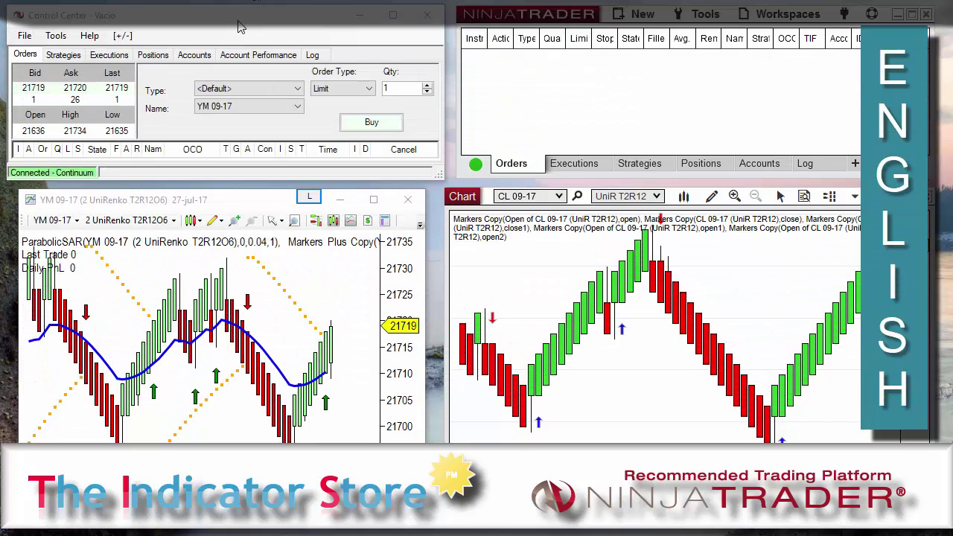
Step: Adjust the positions of both Control Center windows and the YM 09-17 and CL 09-17 charts to space them in a grid
left_click(230, 17)
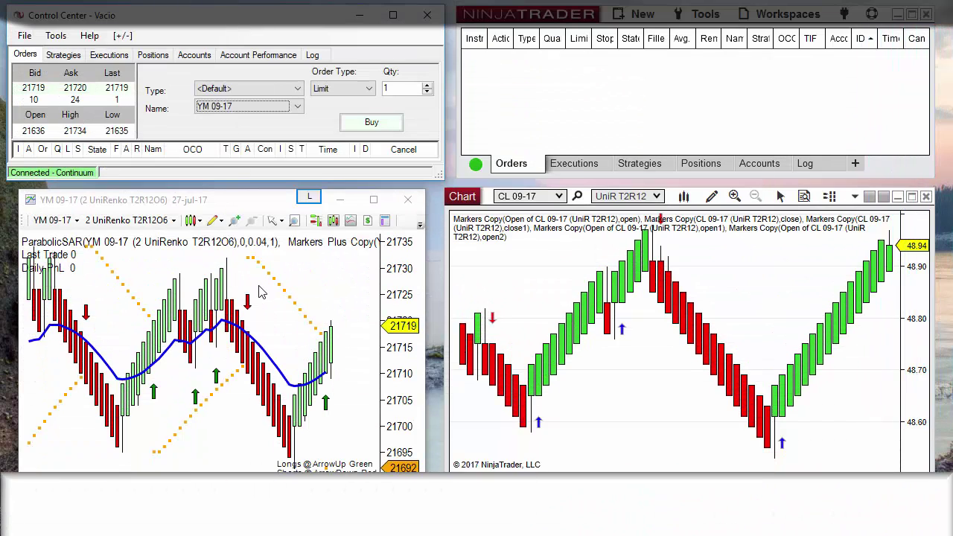
mouse_move(170, 18)
left_mouse_down()
mouse_move(216, 45)
mouse_move(174, 16)
left_mouse_up()
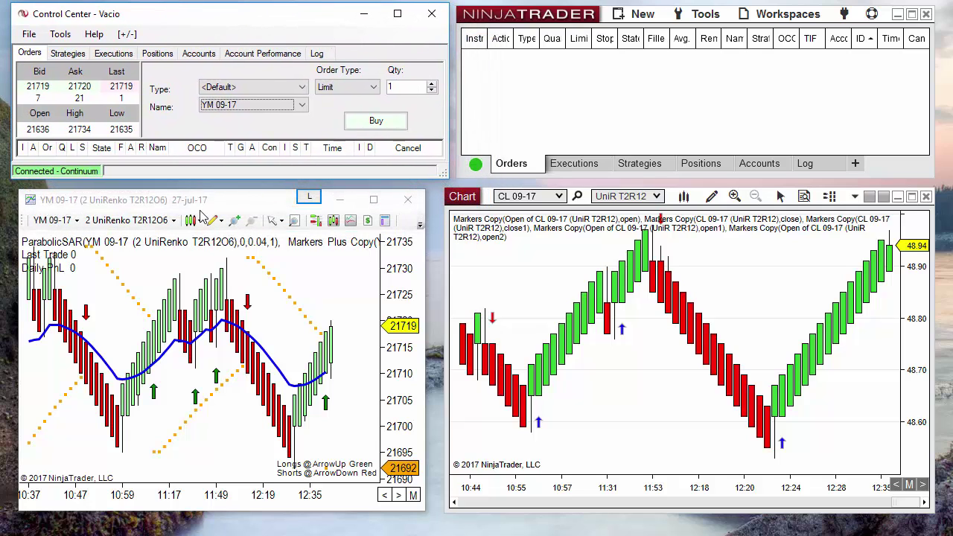
mouse_move(201, 205)
left_mouse_down()
mouse_move(212, 205)
mouse_move(201, 206)
left_mouse_up()
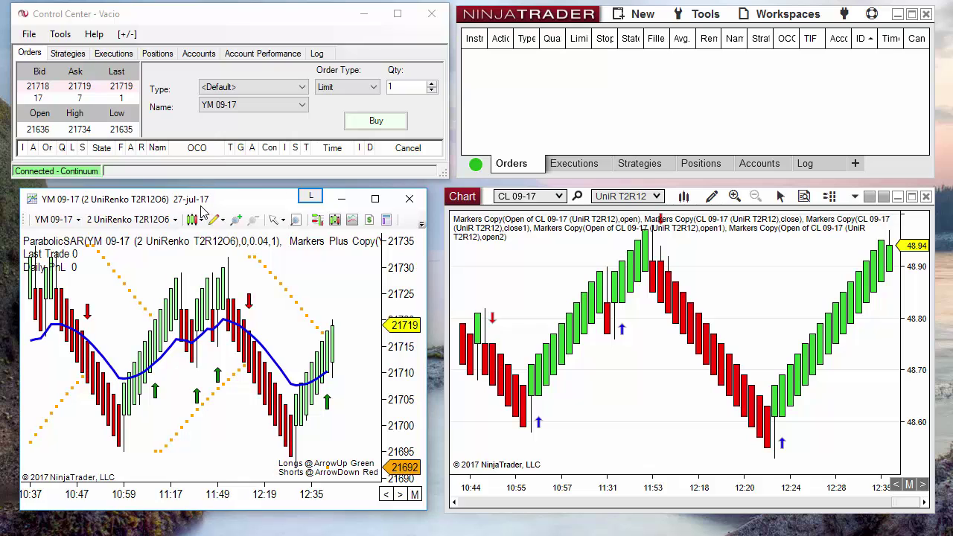
left_click(527, 18)
mouse_move(525, 16)
left_mouse_down()
mouse_move(527, 27)
mouse_move(536, 17)
left_mouse_up()
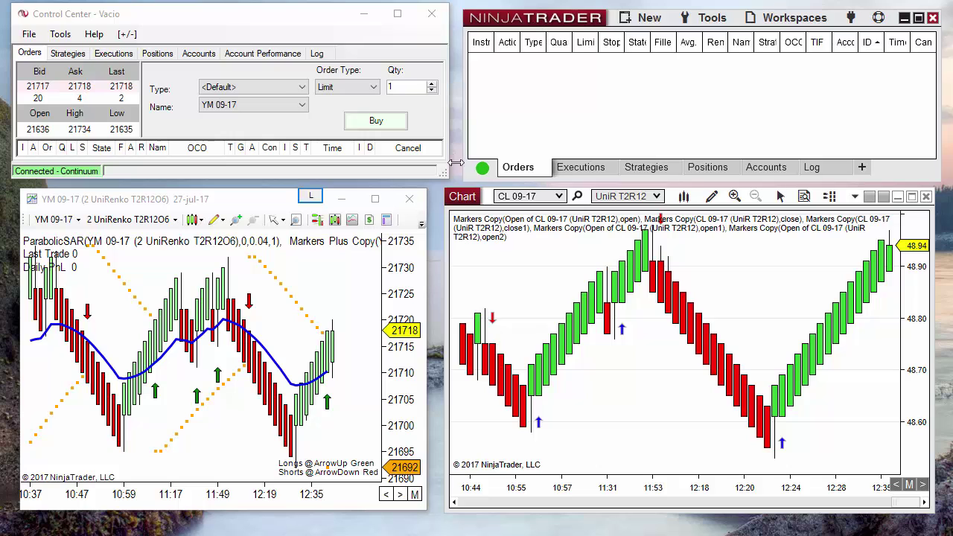
left_click_drag(471, 202, 487, 214)
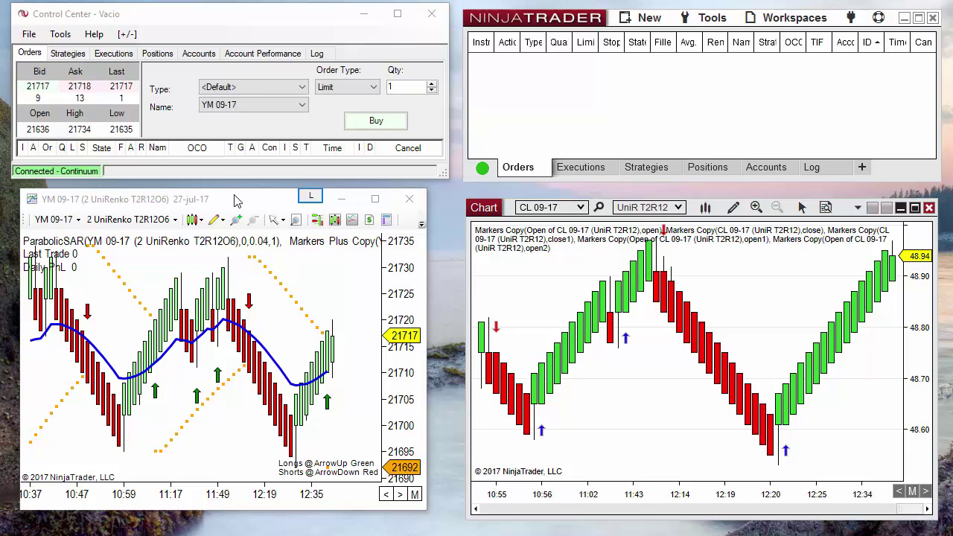
Step: Enlarge the YM 09-17 chart and review the settings of its applied Markers Plus Crossover and Markers Plus Copy indicators
left_click_drag(234, 191, 235, 49)
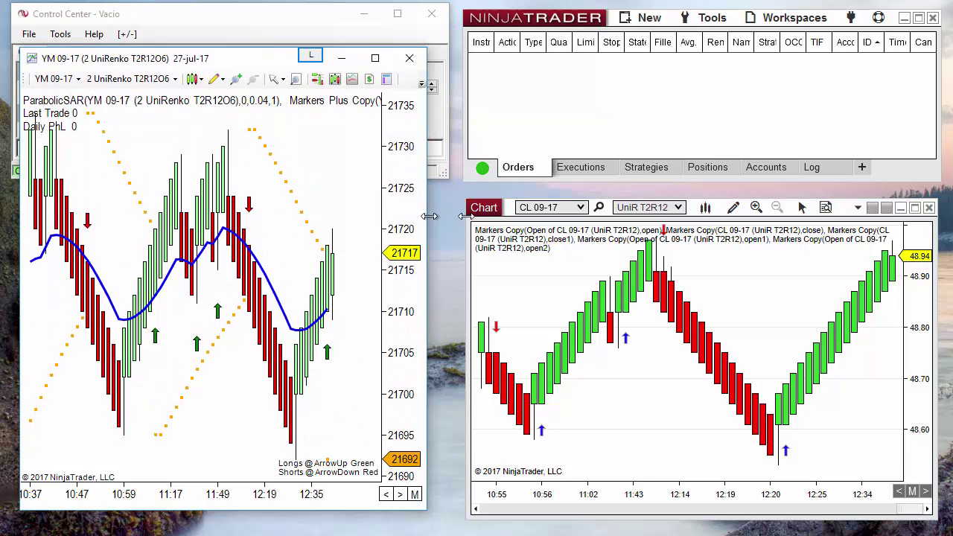
left_click_drag(429, 216, 698, 216)
right_click(183, 178)
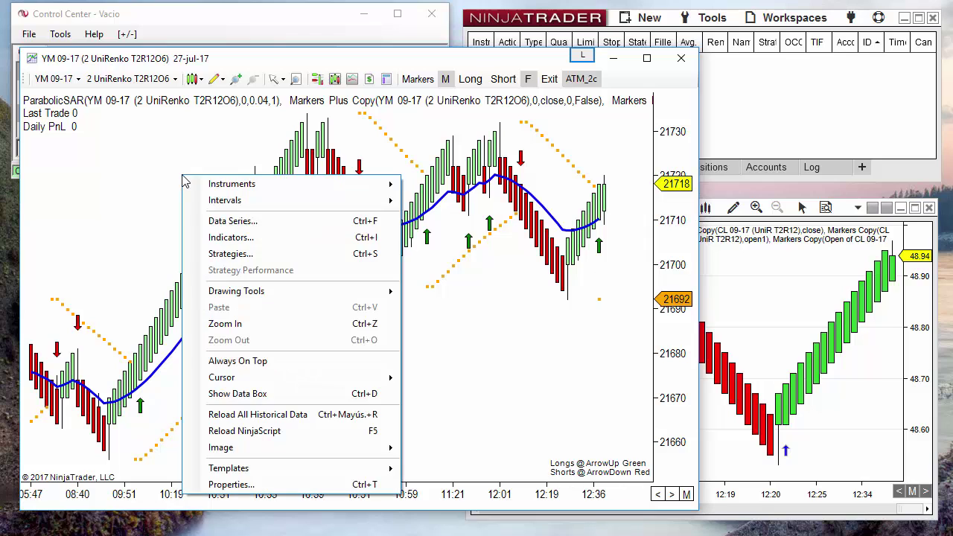
left_click(252, 237)
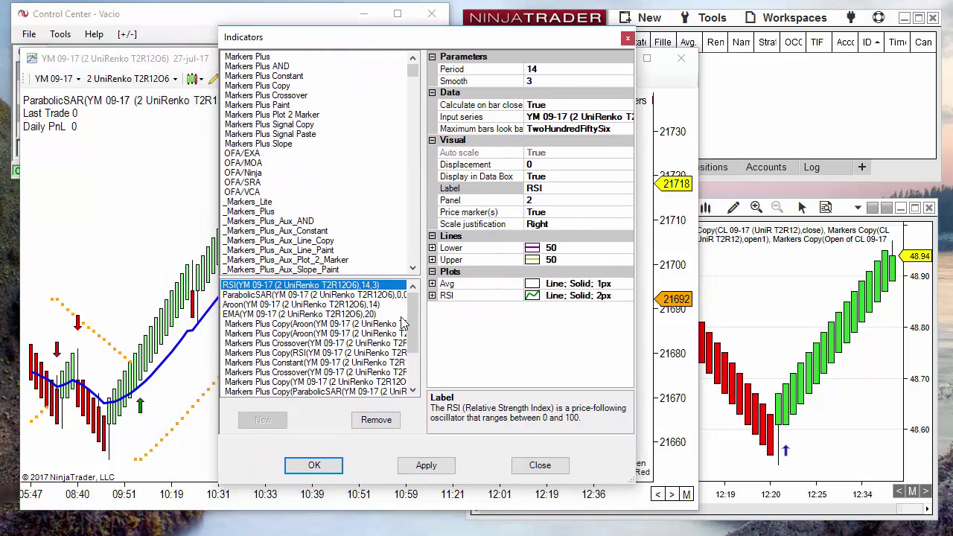
left_click_drag(418, 320, 418, 351)
left_click(306, 305)
left_click(306, 314)
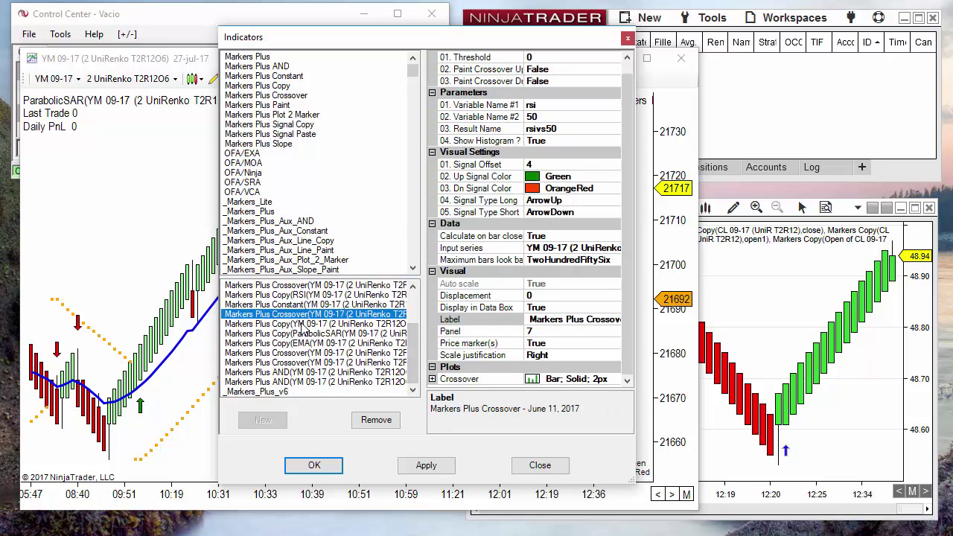
left_click(361, 324)
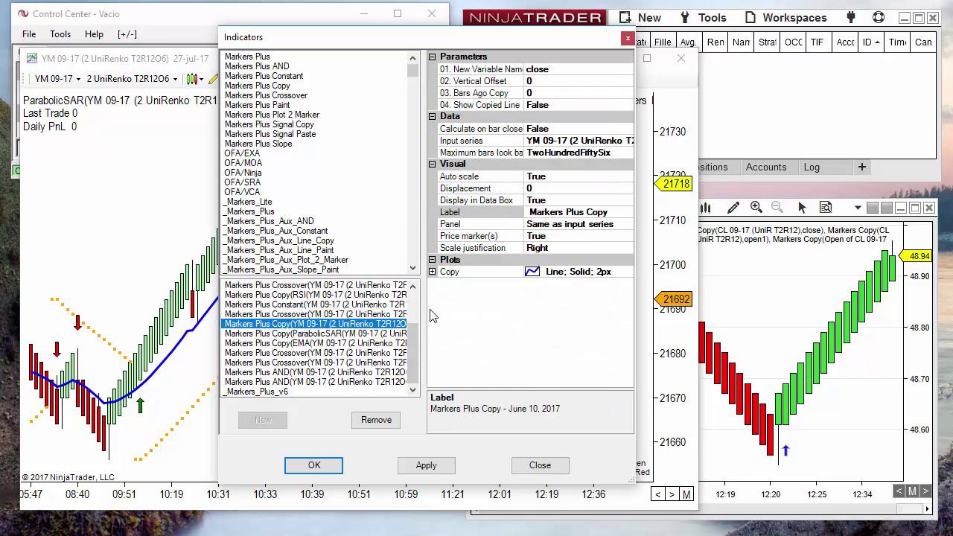
left_click(301, 335)
left_click(303, 344)
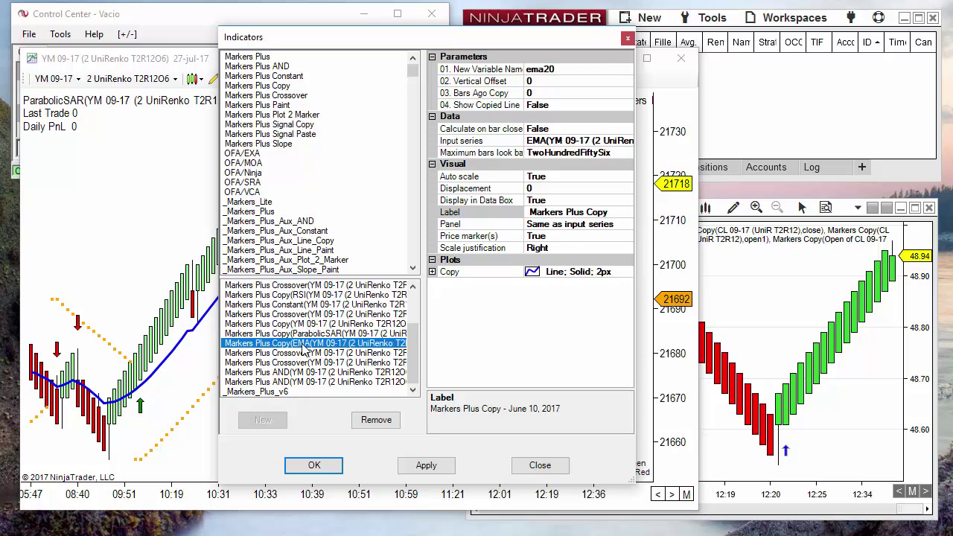
left_click(526, 465)
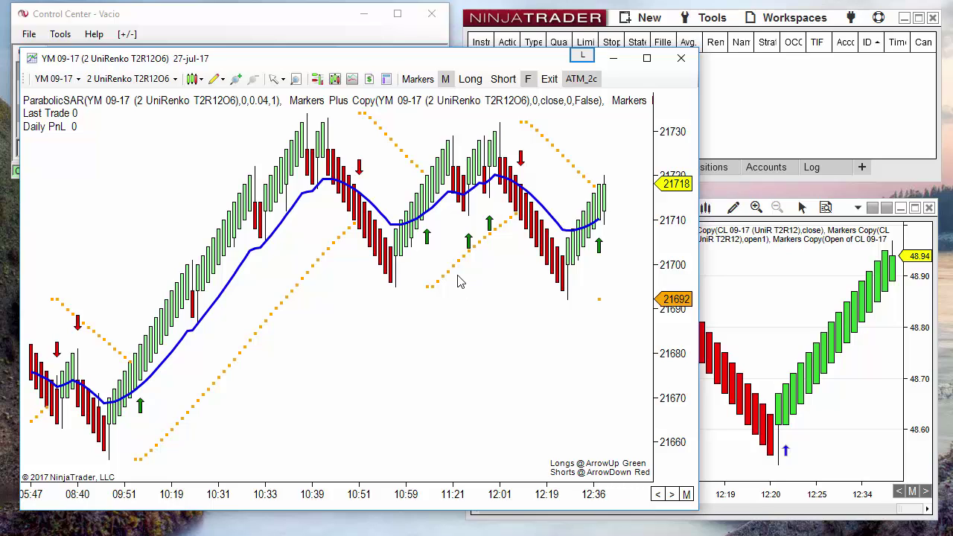
Step: Look through the existing names for saving the YM 09-17 chart as a template, then leave without saving
right_click(179, 128)
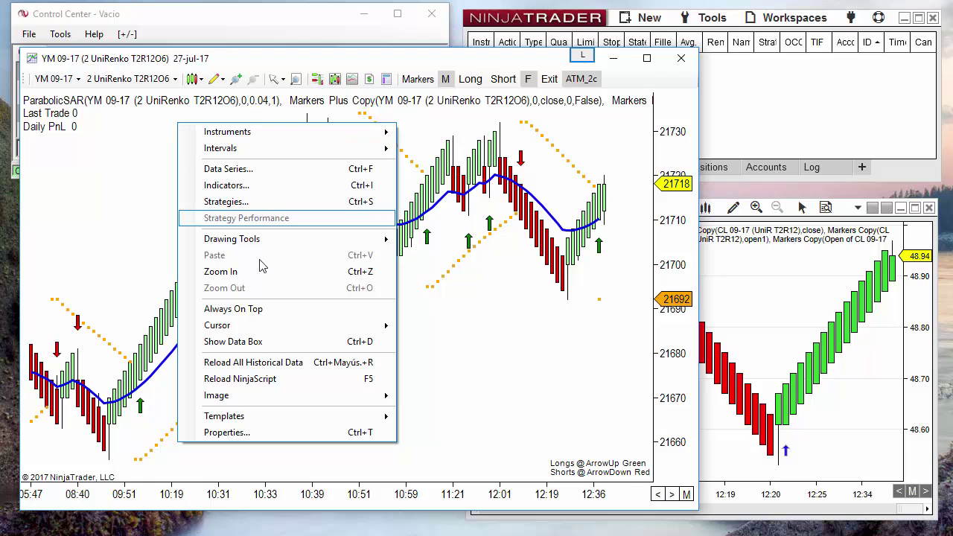
mouse_move(314, 422)
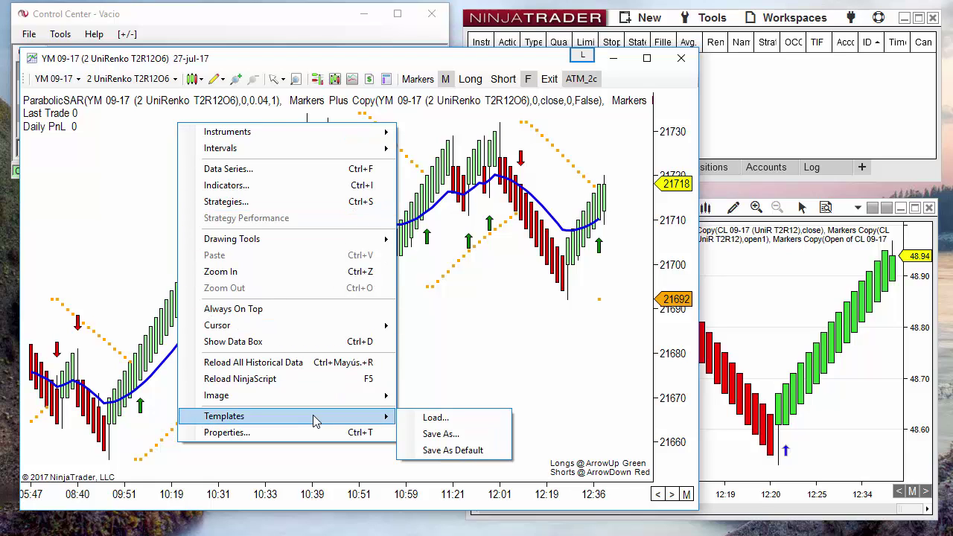
left_click(466, 442)
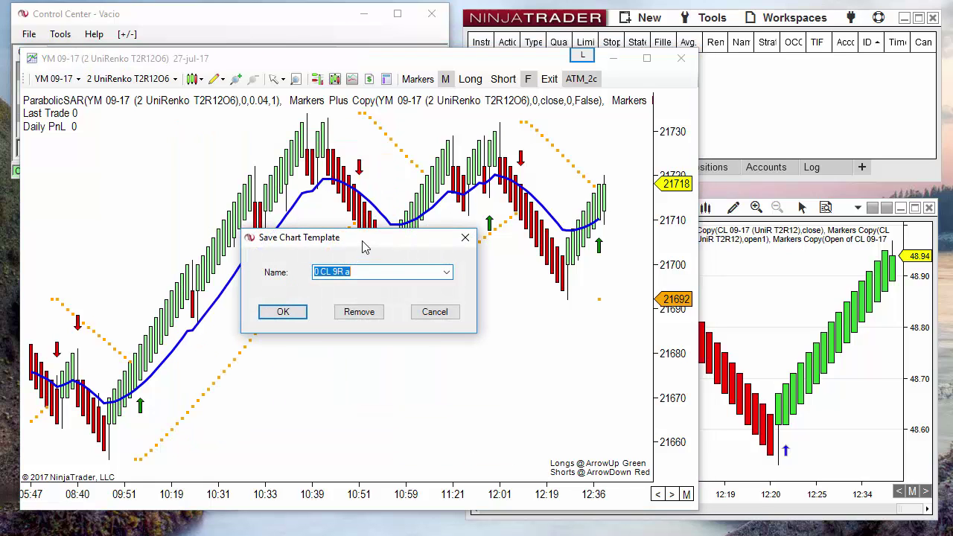
left_click(518, 234)
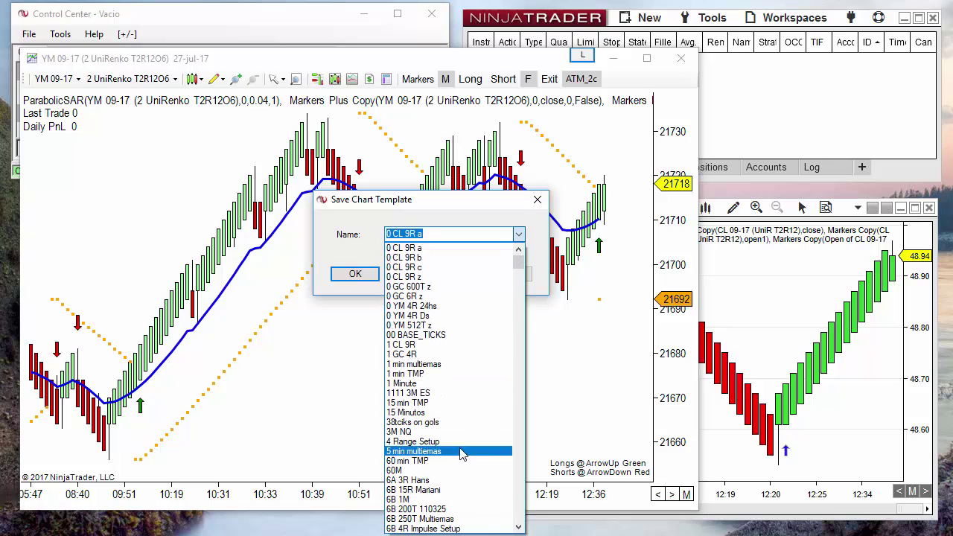
left_click(519, 235)
left_click(515, 276)
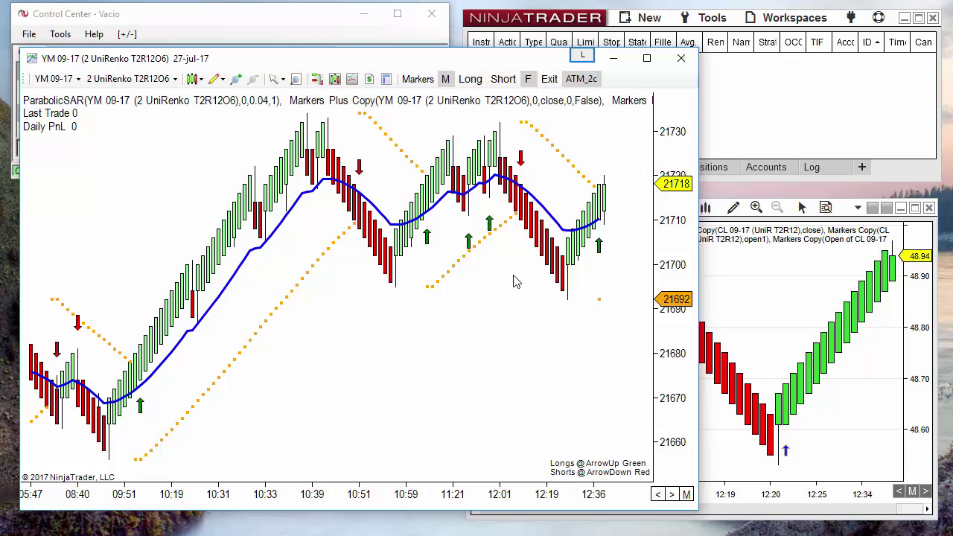
Step: Examine the parameters of the Markers Plus Copy indicator based on RSI in the YM 09-17 chart's indicator list
right_click(207, 157)
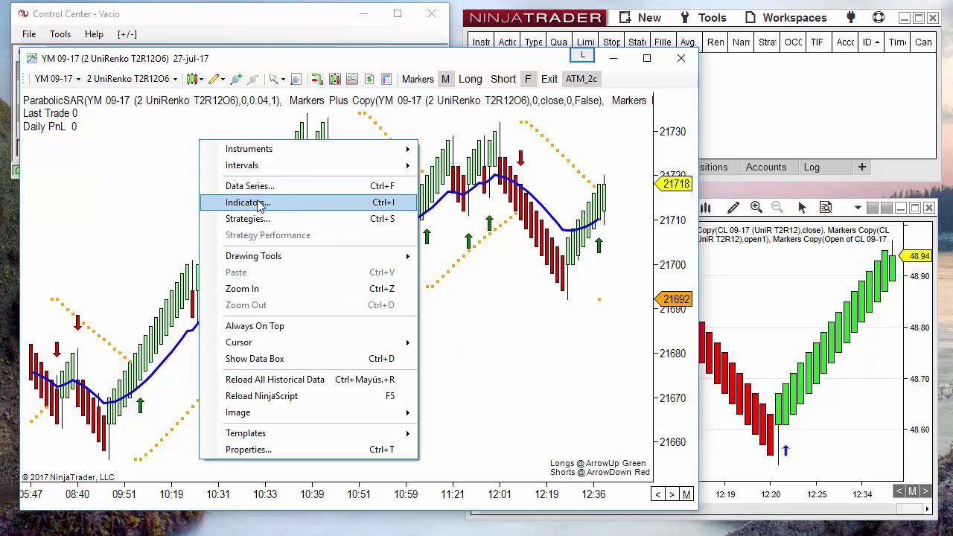
left_click(225, 203)
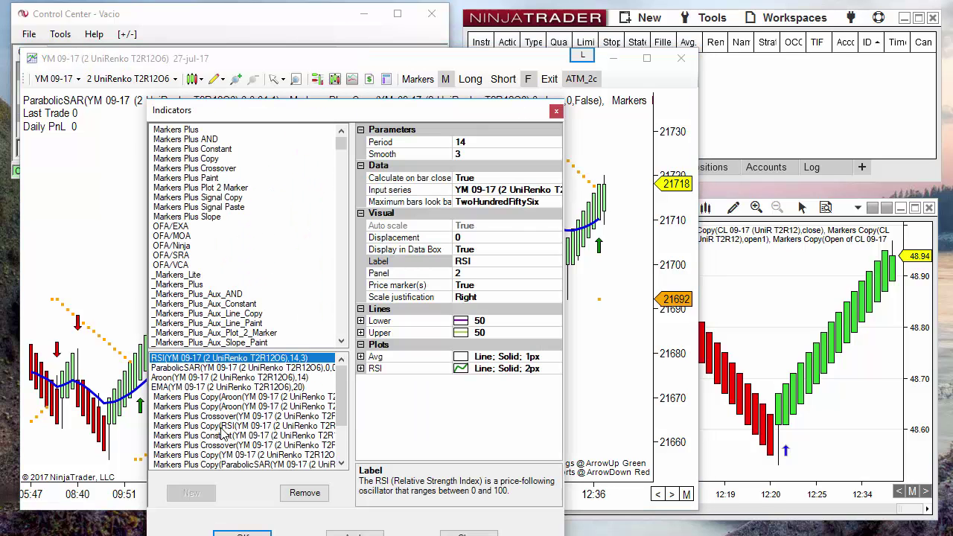
left_click(341, 463)
left_click(341, 463)
left_click(341, 462)
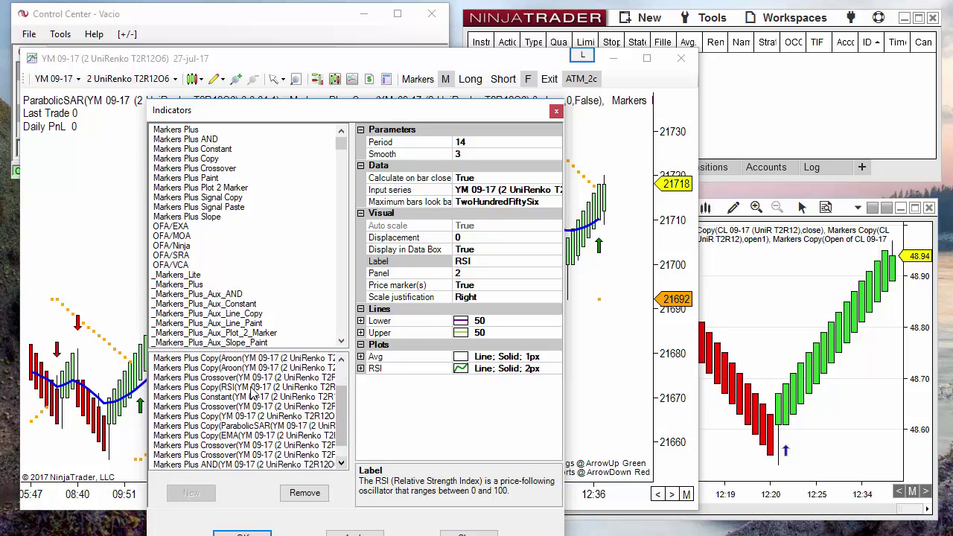
left_click(287, 387)
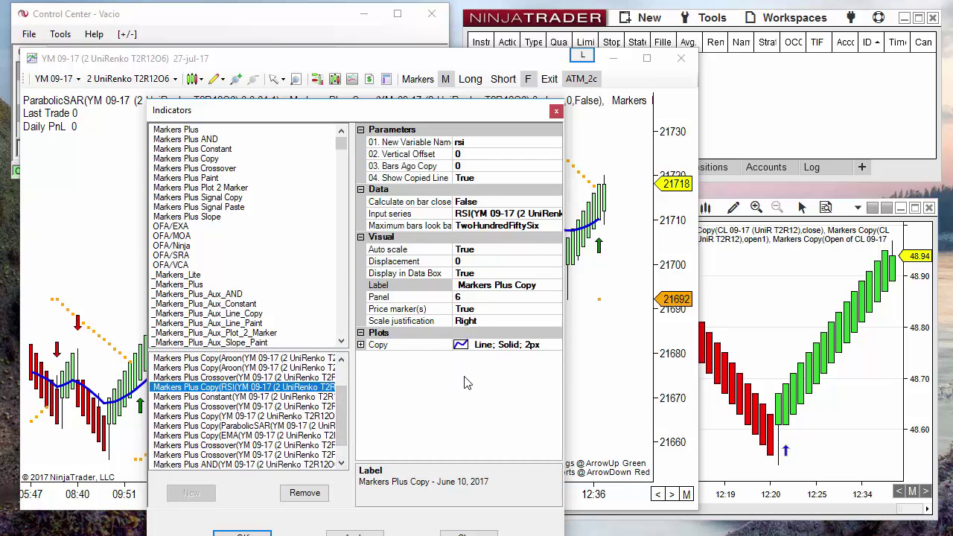
left_click(467, 533)
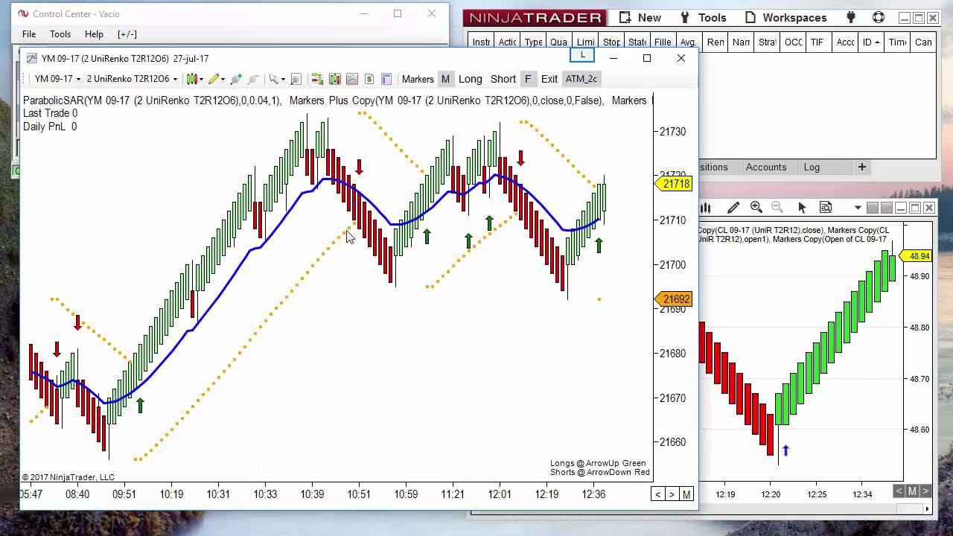
Step: Check the YM 09-17 chart's instrument and view its available intervals without changing them
left_click(54, 79)
left_click(56, 80)
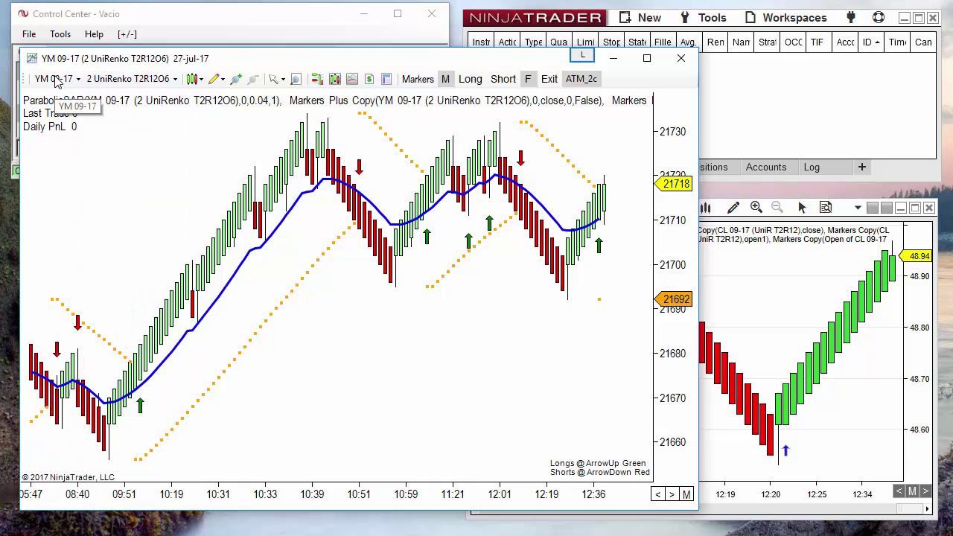
left_click(131, 81)
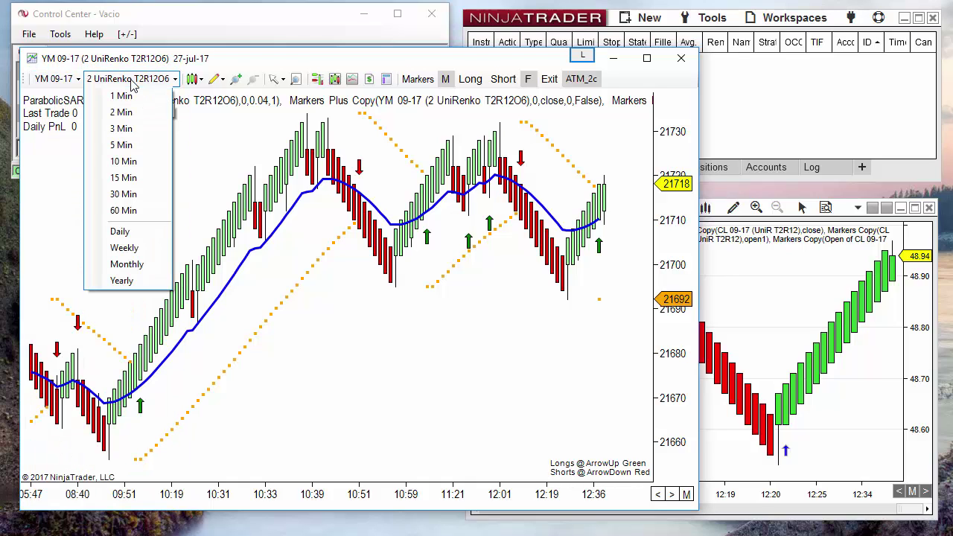
left_click(132, 84)
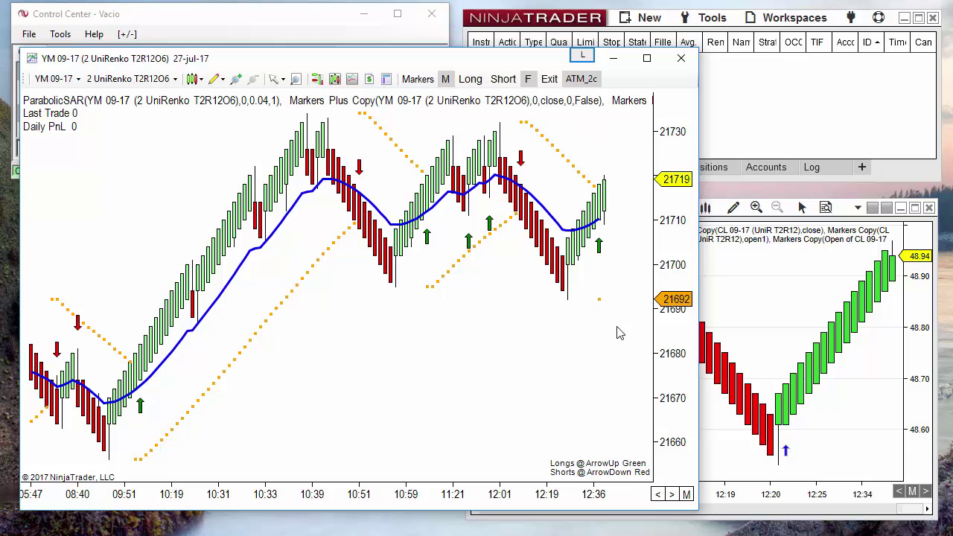
Step: Shrink the YM 09-17 chart to fit below its Control Center and enlarge the CL 09-17 chart
left_click_drag(701, 201, 450, 201)
left_click_drag(284, 47, 284, 184)
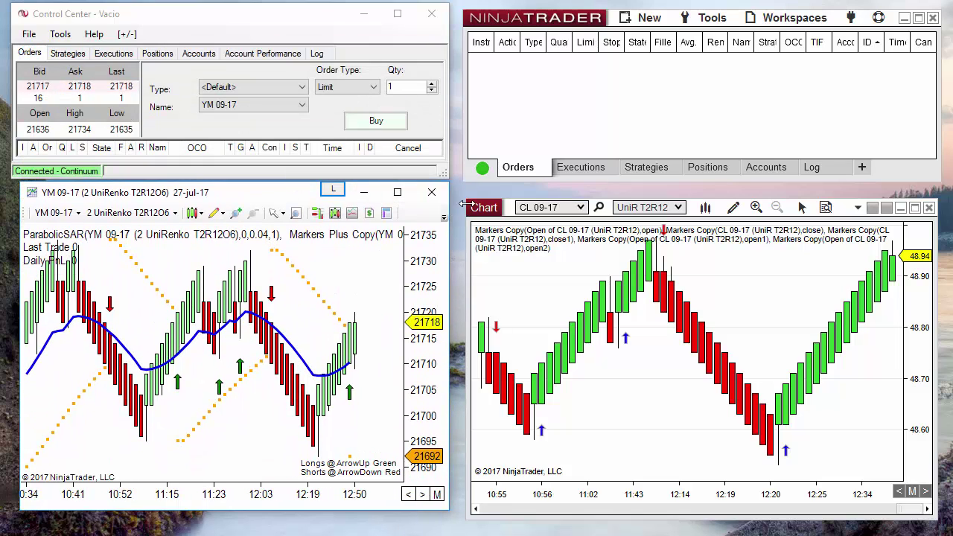
left_click_drag(469, 201, 117, 40)
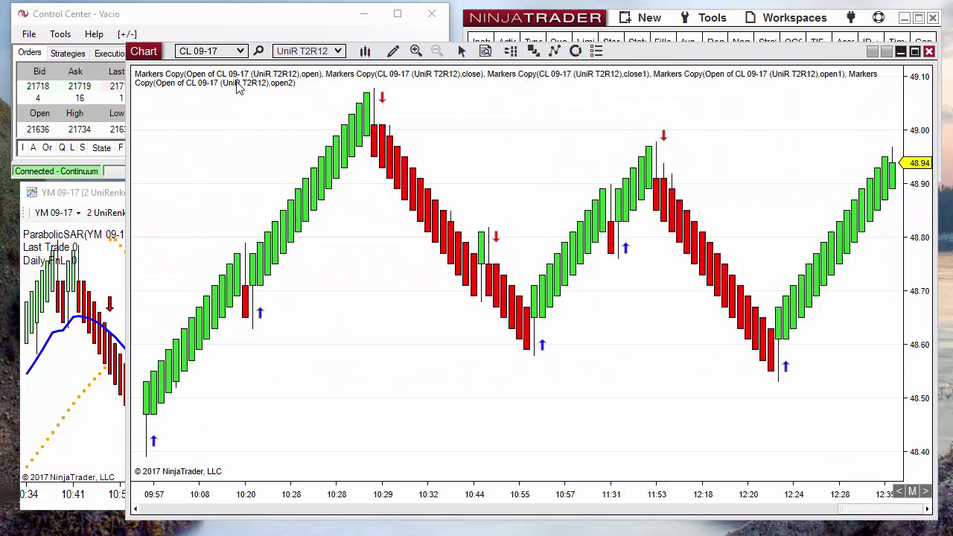
Step: View the saved chart templates from the CL 09-17 chart, cancel saving, and shrink the chart below its Control Center
right_click(428, 119)
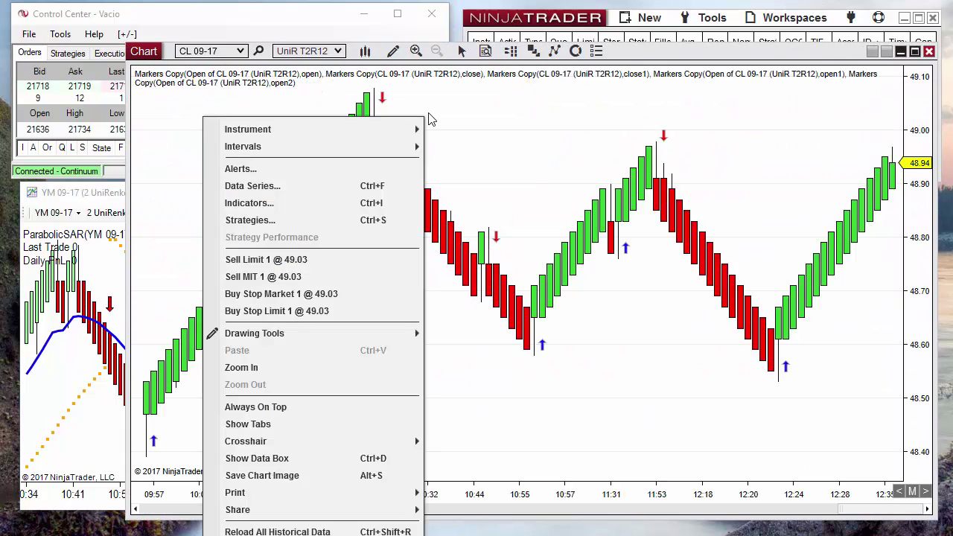
right_click(426, 91)
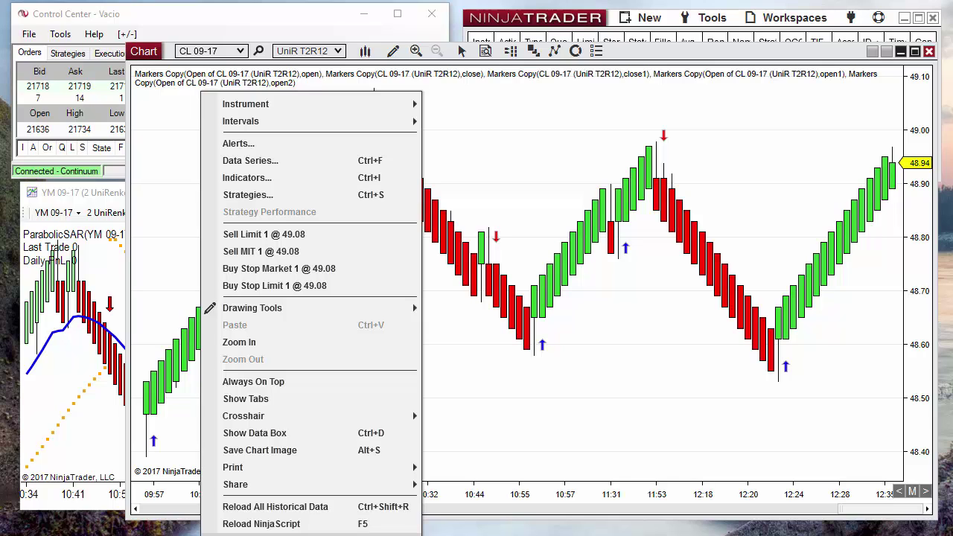
left_click(313, 532)
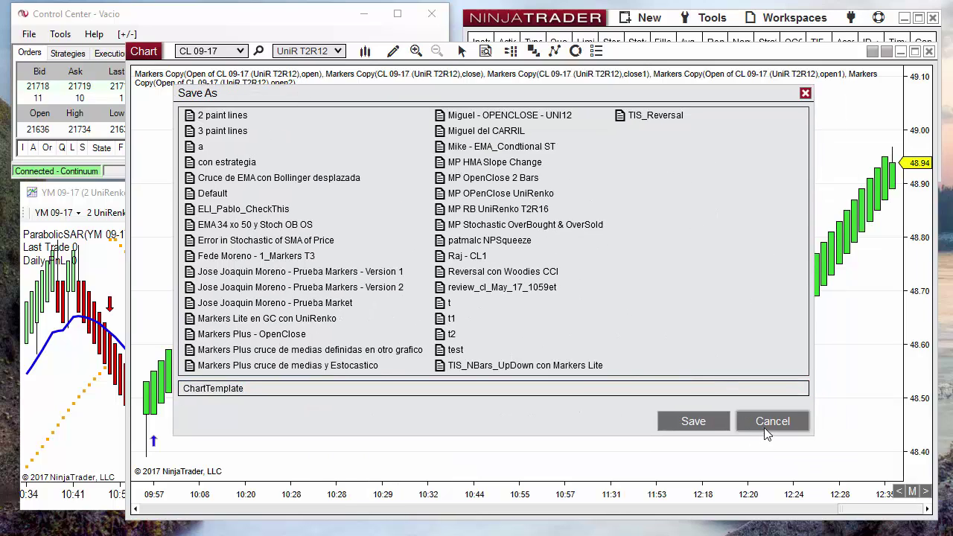
left_click(766, 422)
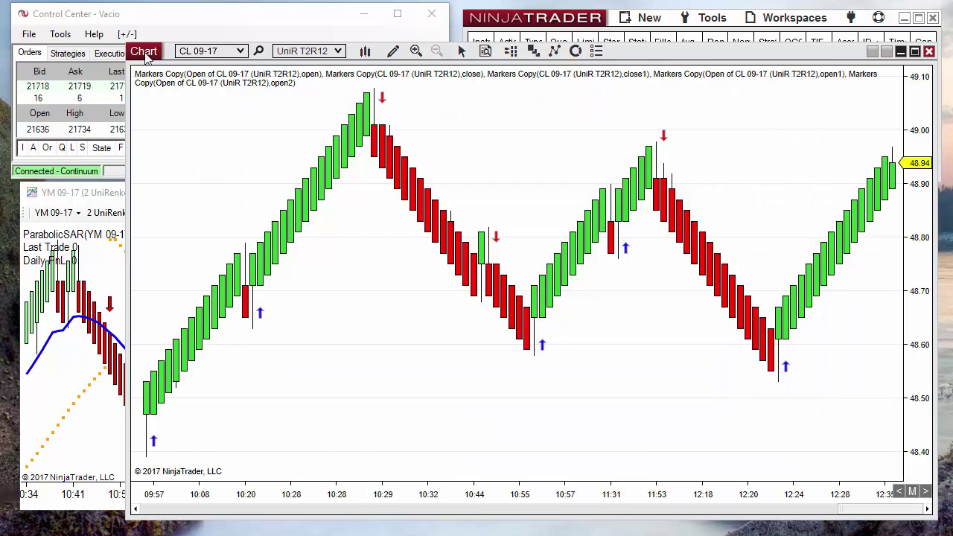
left_click_drag(127, 41, 595, 196)
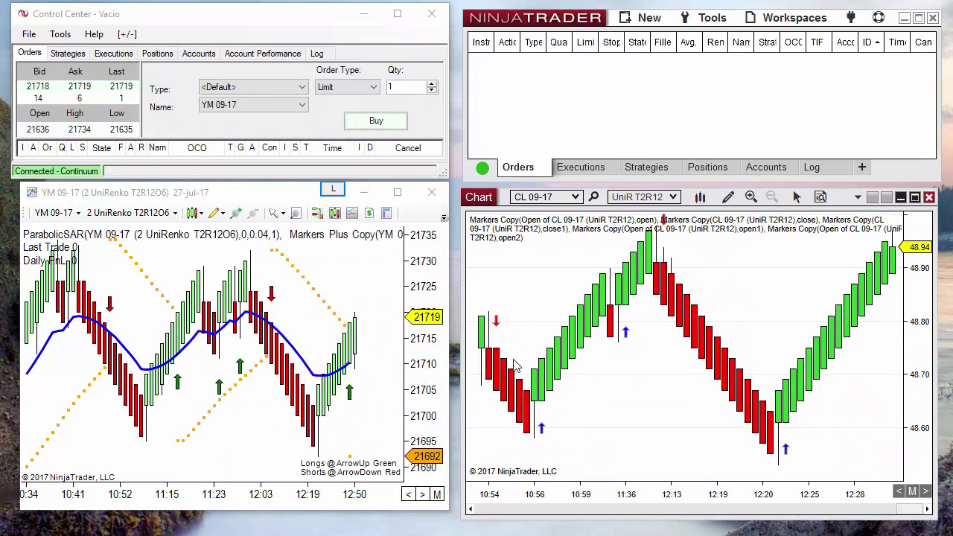
Step: Switch to File Explorer and open the NinjaTrader 7 folder inside Documents
key("super+e")
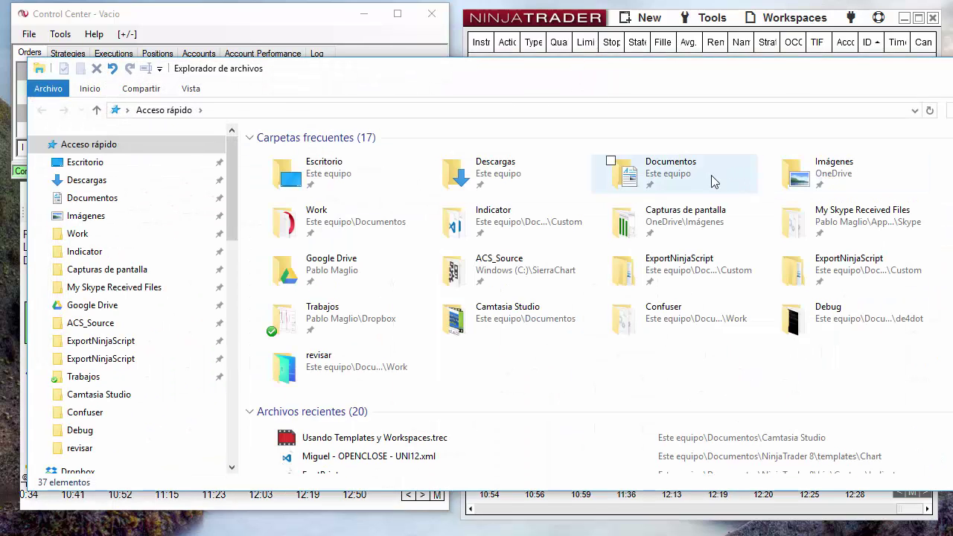
double_click(612, 162)
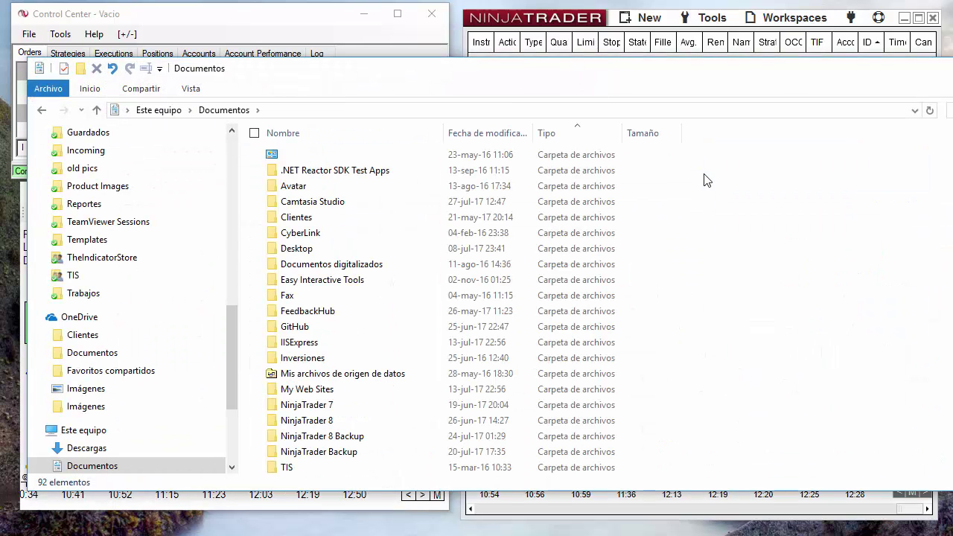
double_click(323, 408)
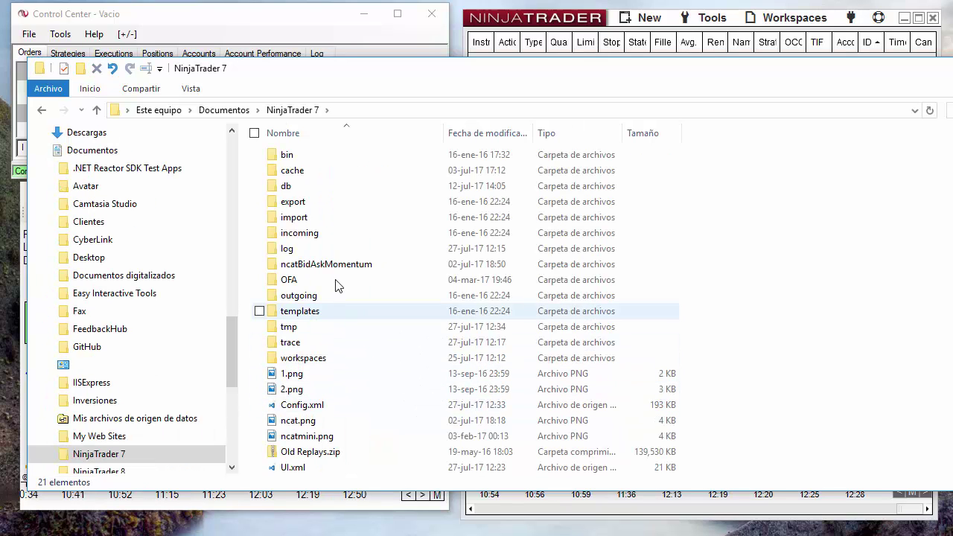
Step: View the templates > Chart folder of NinjaTrader 7 and the matching folder of NinjaTrader 8 in Documents
double_click(305, 311)
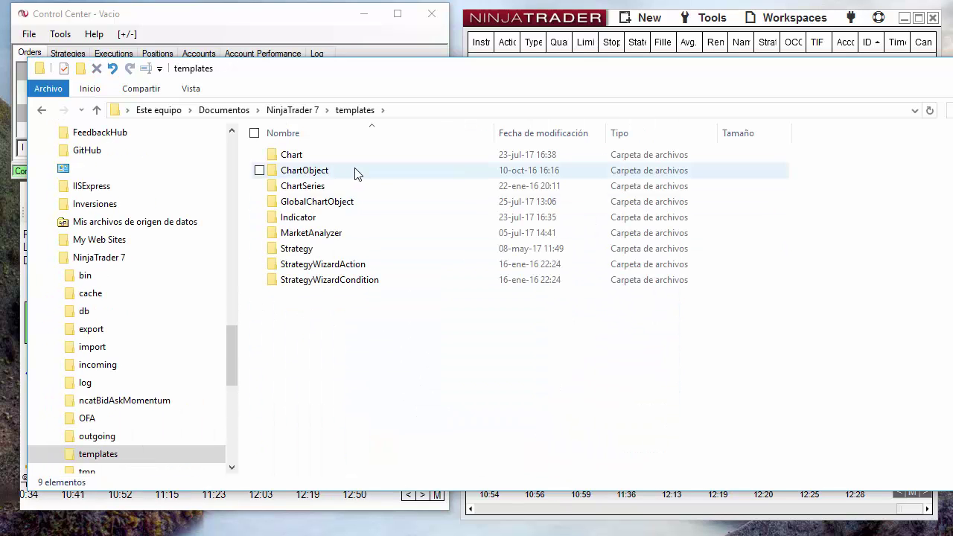
double_click(297, 156)
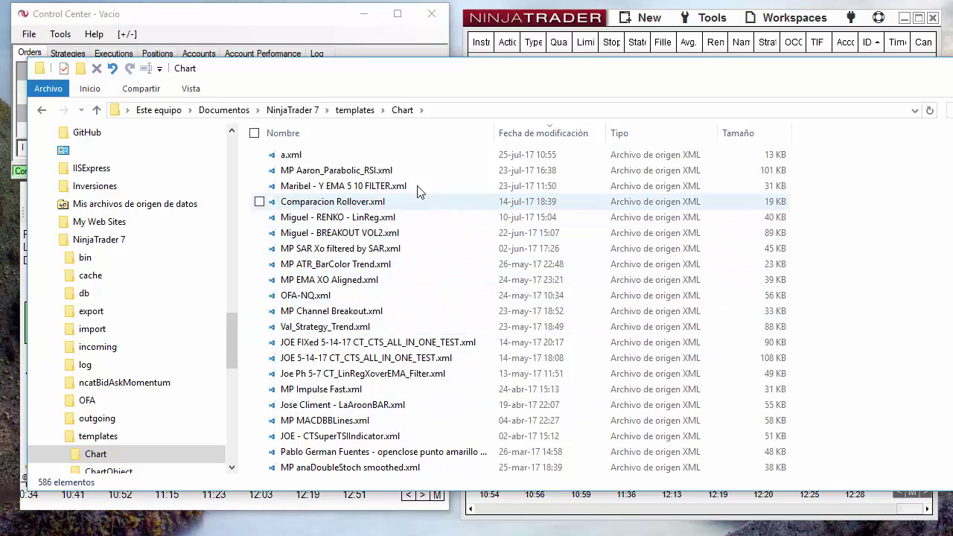
left_click(239, 111)
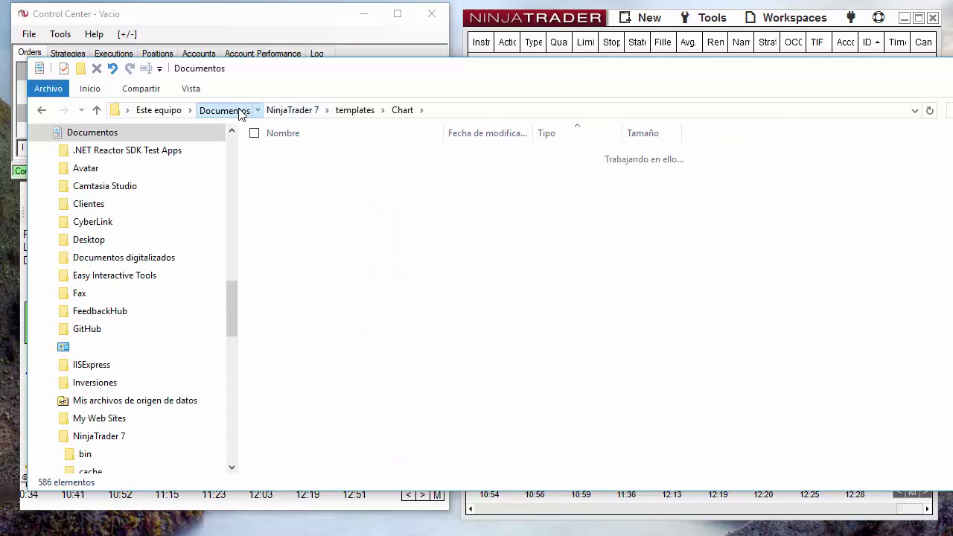
double_click(327, 421)
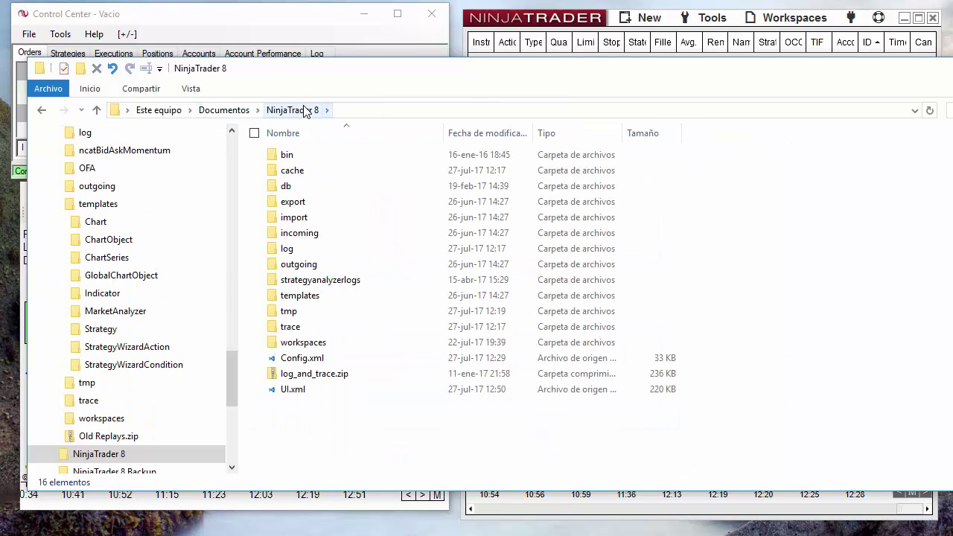
double_click(305, 298)
left_click(297, 191)
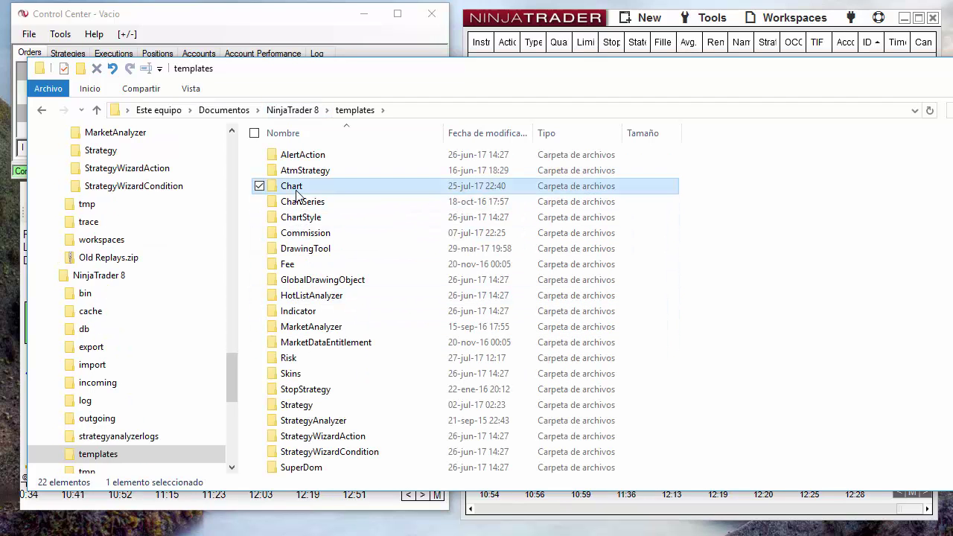
double_click(297, 190)
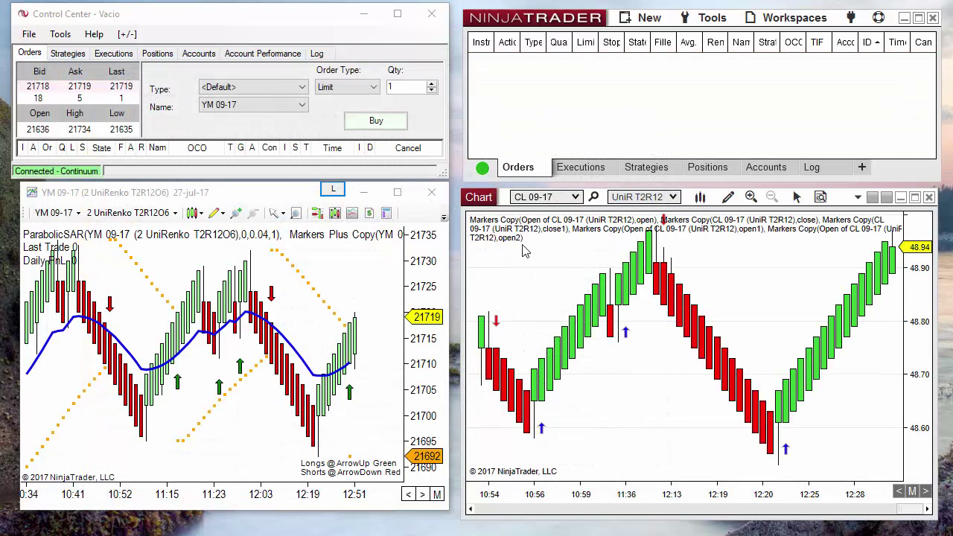
Step: Return to the CL 09-17 chart and view its available instruments and bar intervals without changing them
left_click(575, 198)
left_click(576, 197)
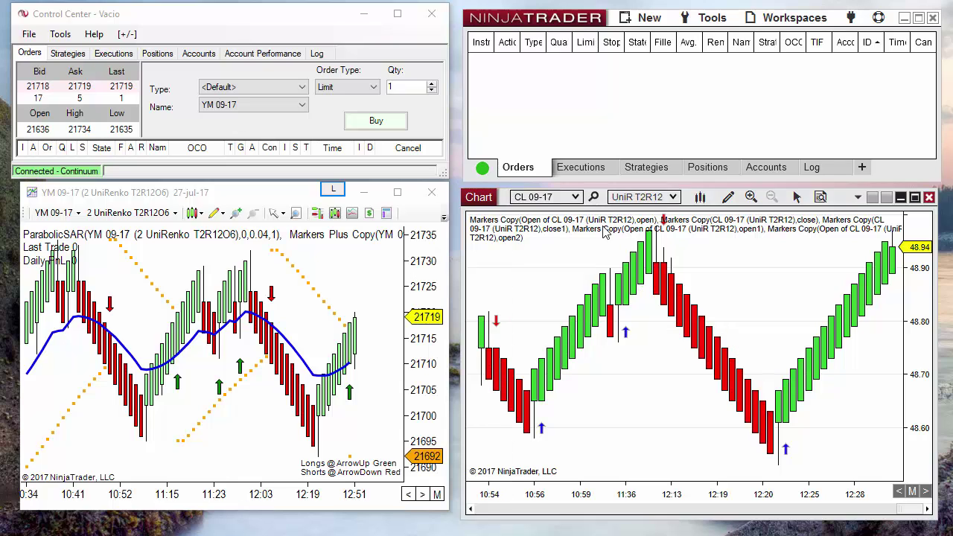
left_click(575, 197)
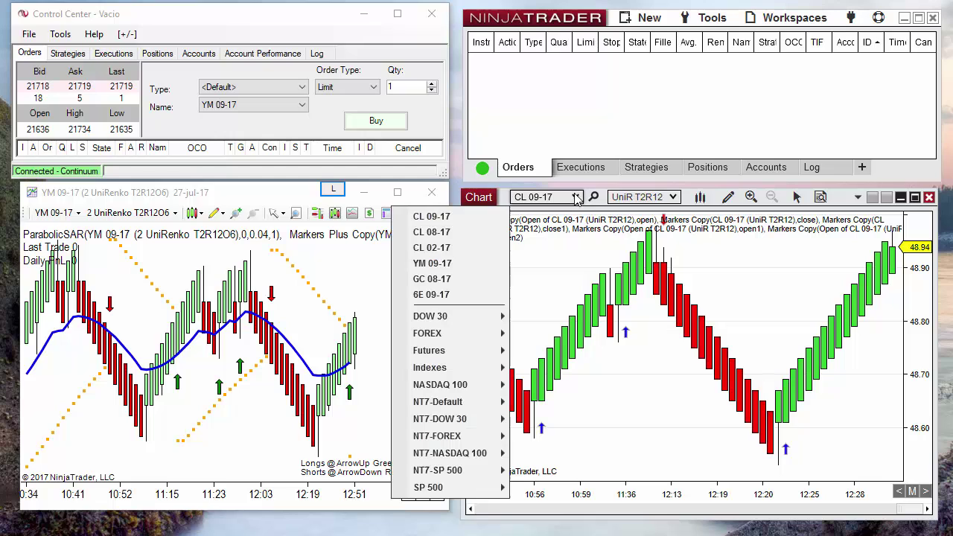
left_click(674, 197)
left_click(673, 197)
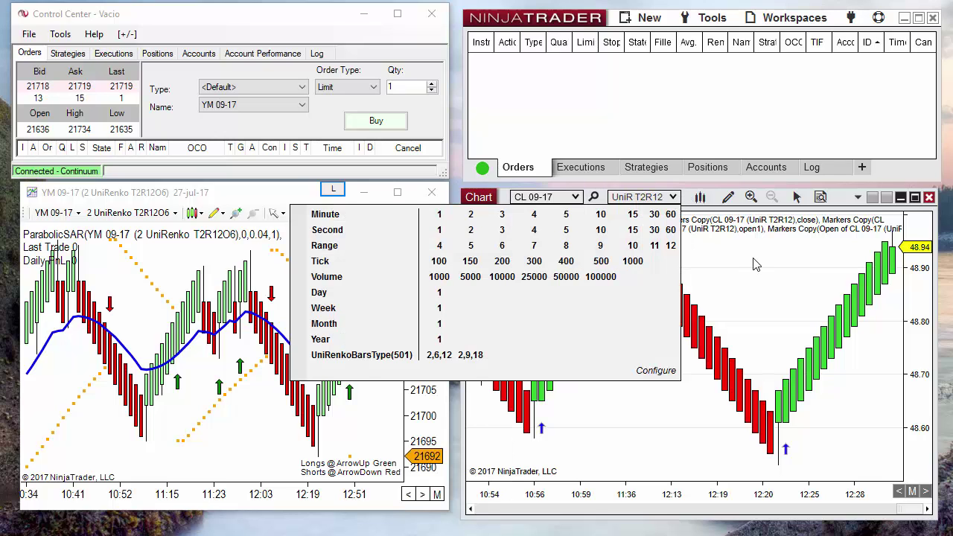
left_click(755, 264)
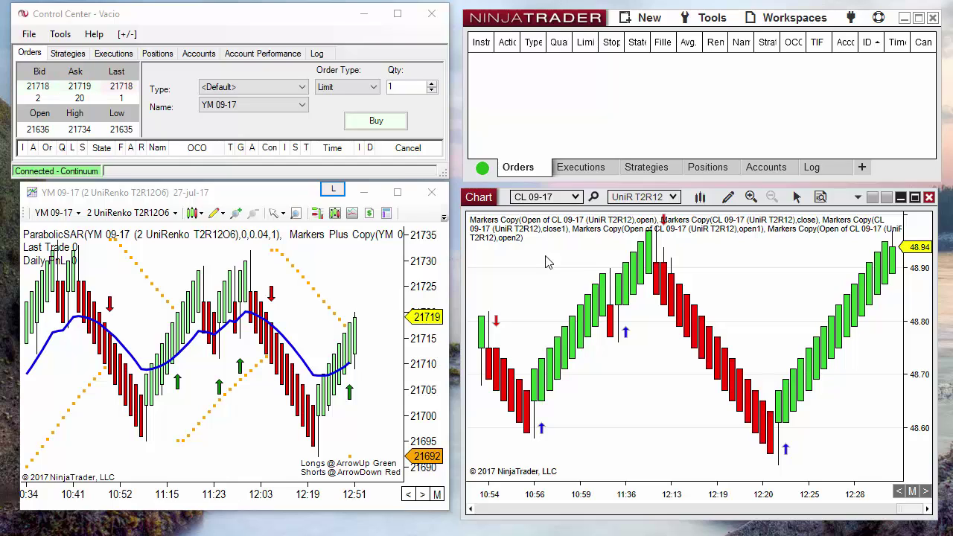
Step: View the workspace commands and open workspaces in the NinjaTrader 7 Control Center, keeping Vacio as the active workspace
left_click(381, 268)
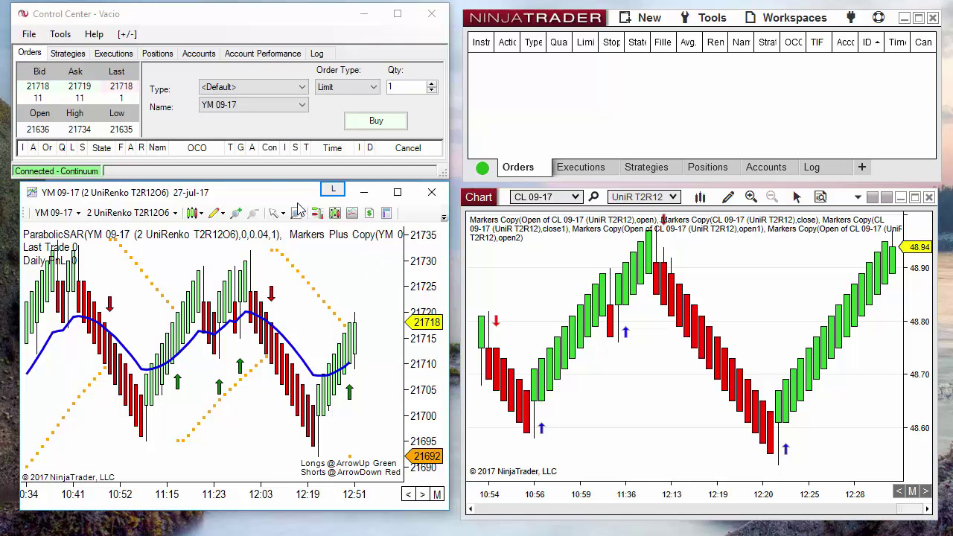
left_click(29, 35)
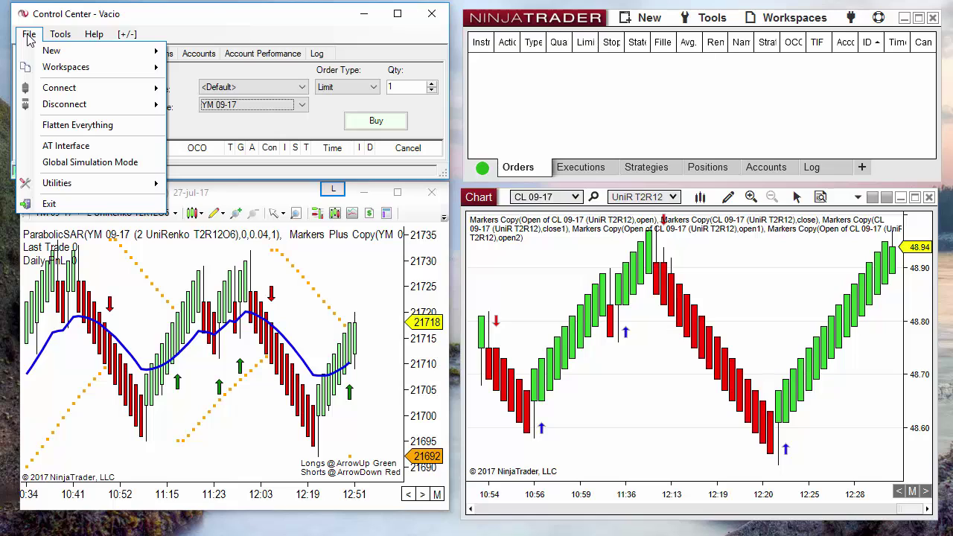
mouse_move(52, 67)
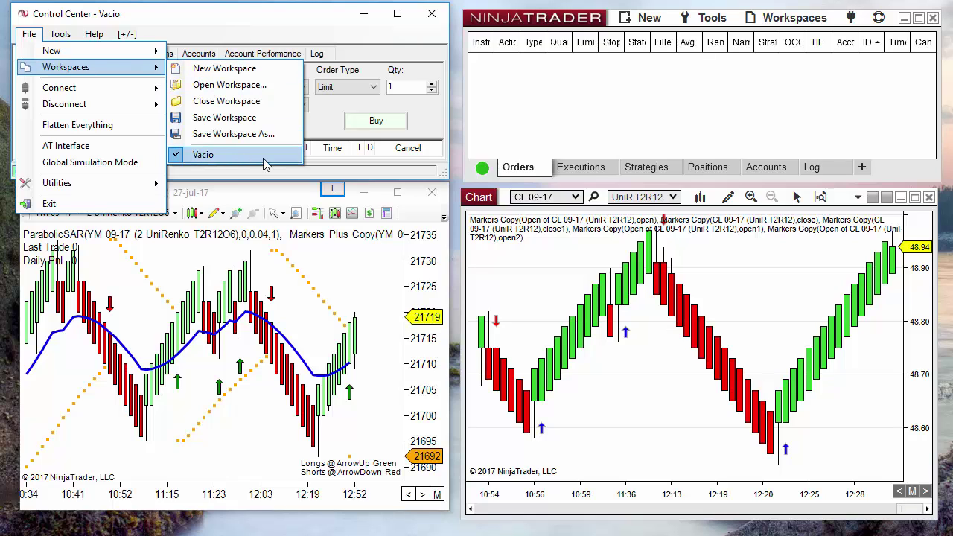
left_click(199, 159)
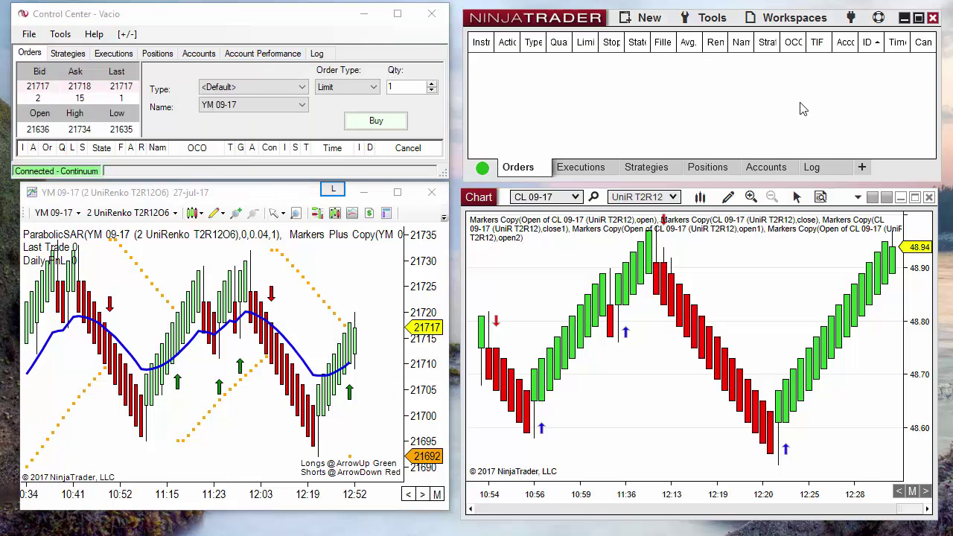
Step: Browse the NinjaTrader 8 workspaces and switch to the Untitled 7 workspace
left_click(781, 22)
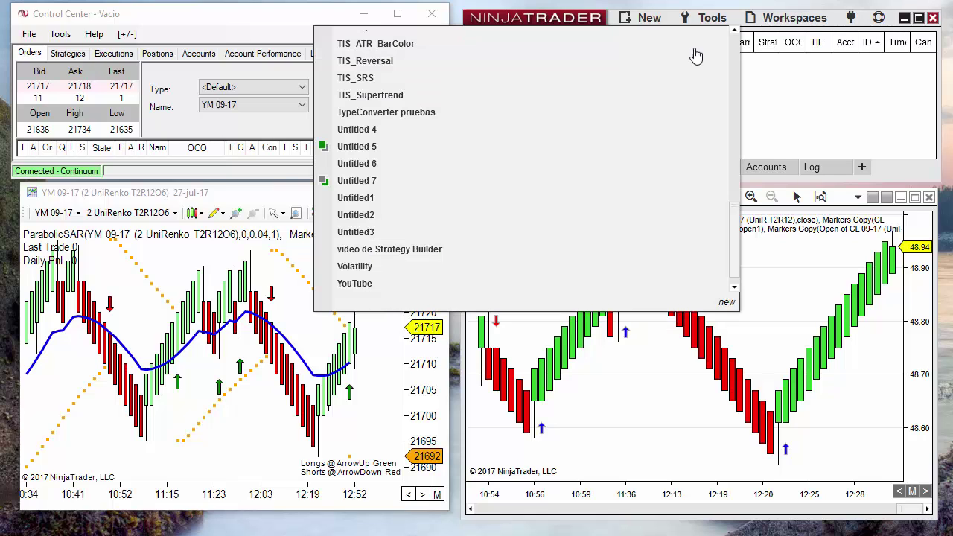
scroll(714, 98, "up", 15)
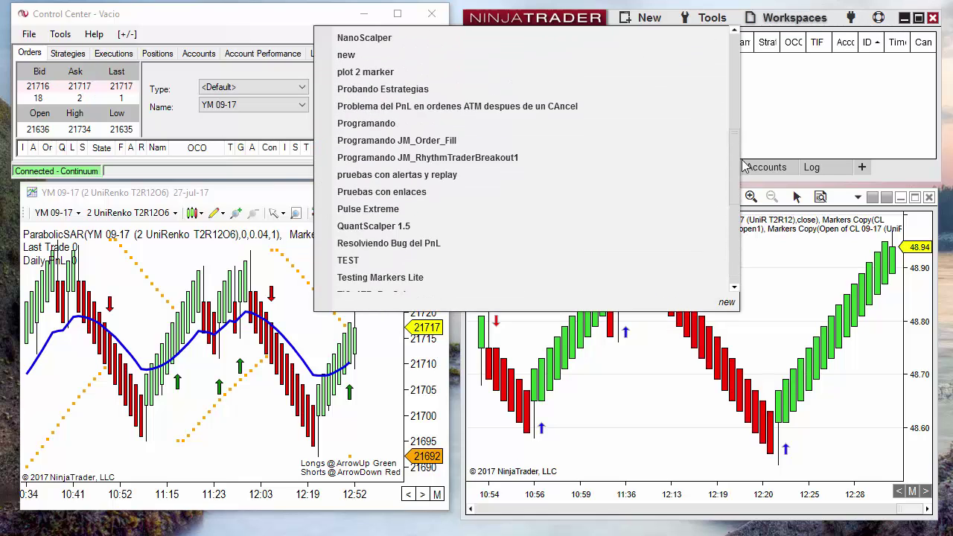
scroll(747, 99, "up", 3)
scroll(723, 166, "down", 15)
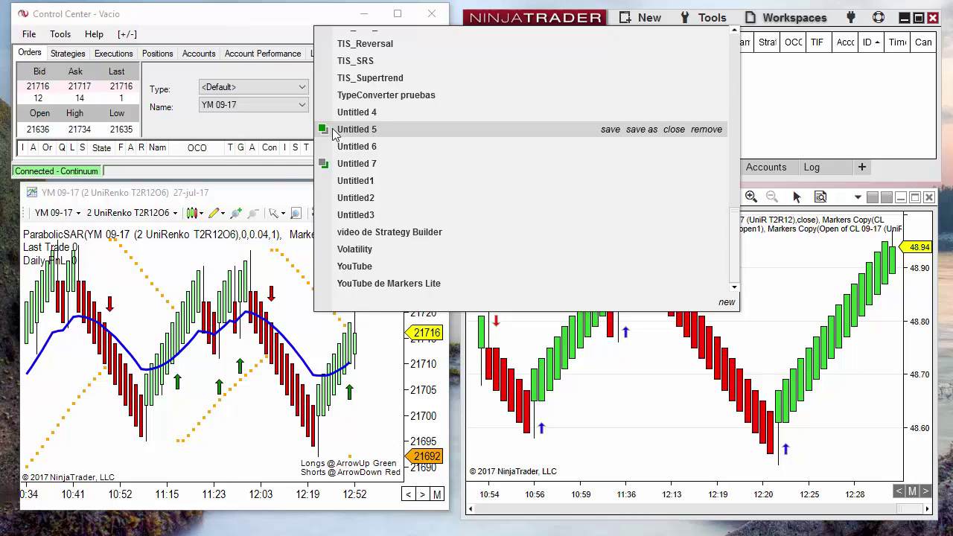
left_click(365, 169)
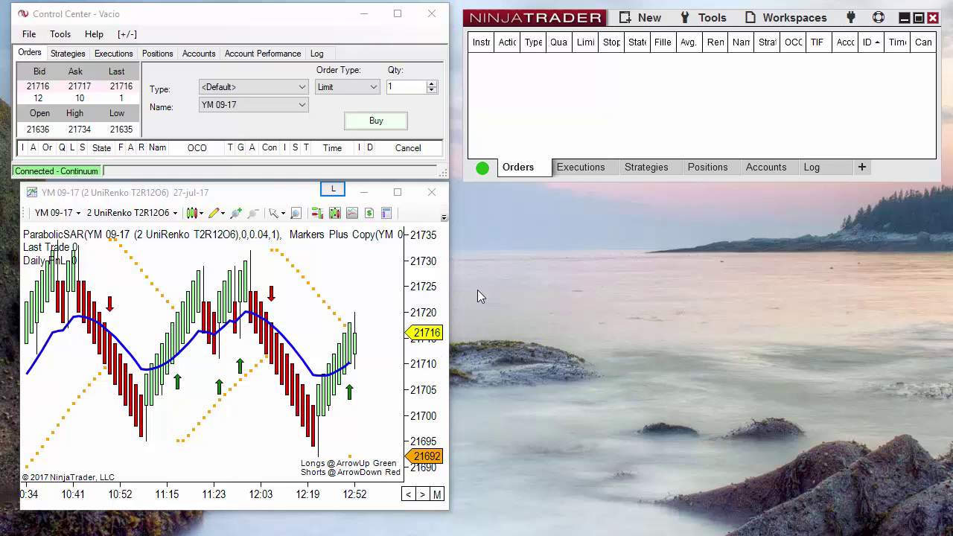
Step: Load the TIS_SRS workspace in NinjaTrader 8 and accept repositioning its out-of-view windows to the primary monitor
left_click(785, 22)
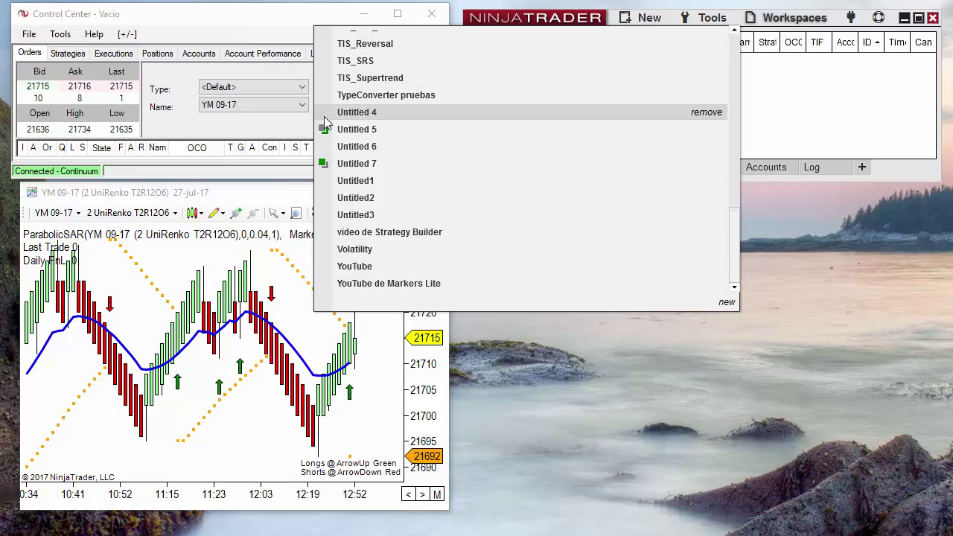
left_click(361, 60)
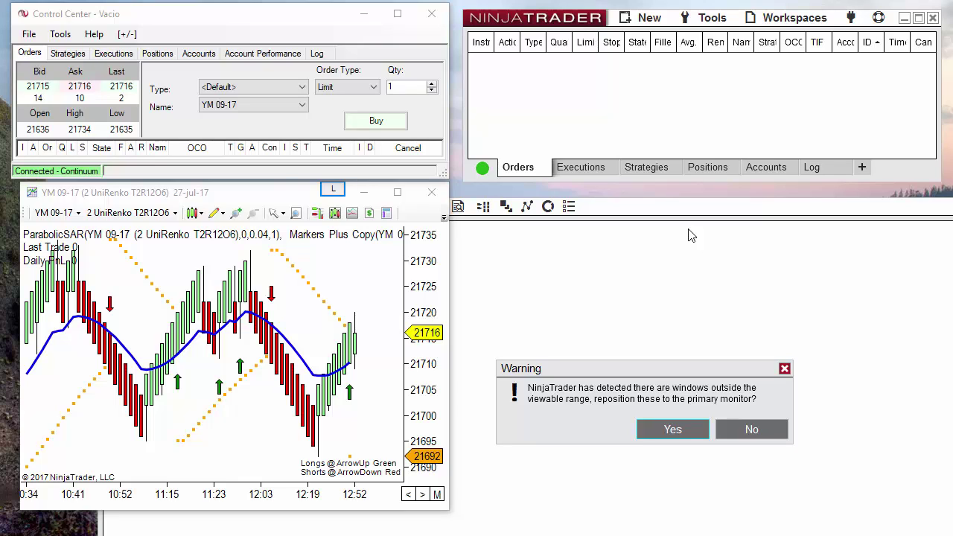
left_click_drag(622, 374, 604, 265)
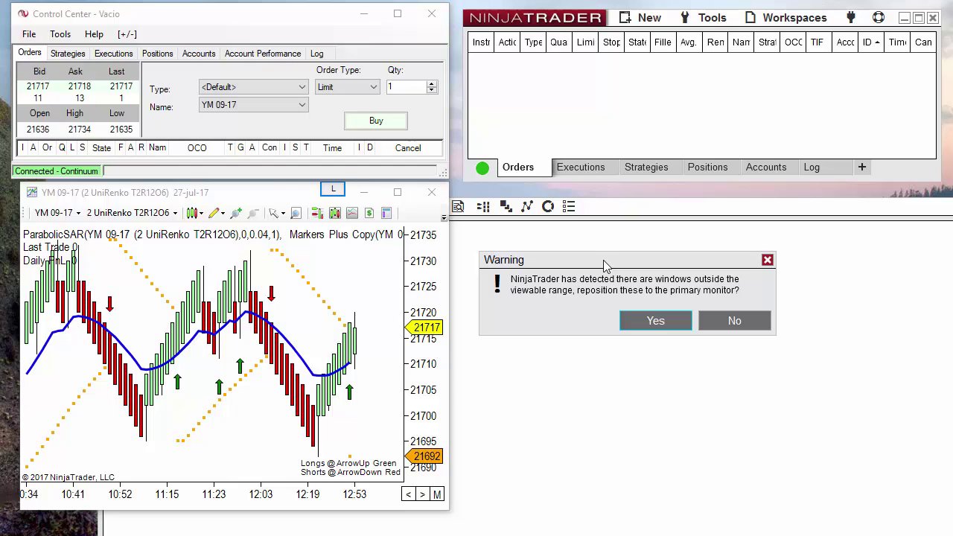
left_click_drag(604, 265, 602, 245)
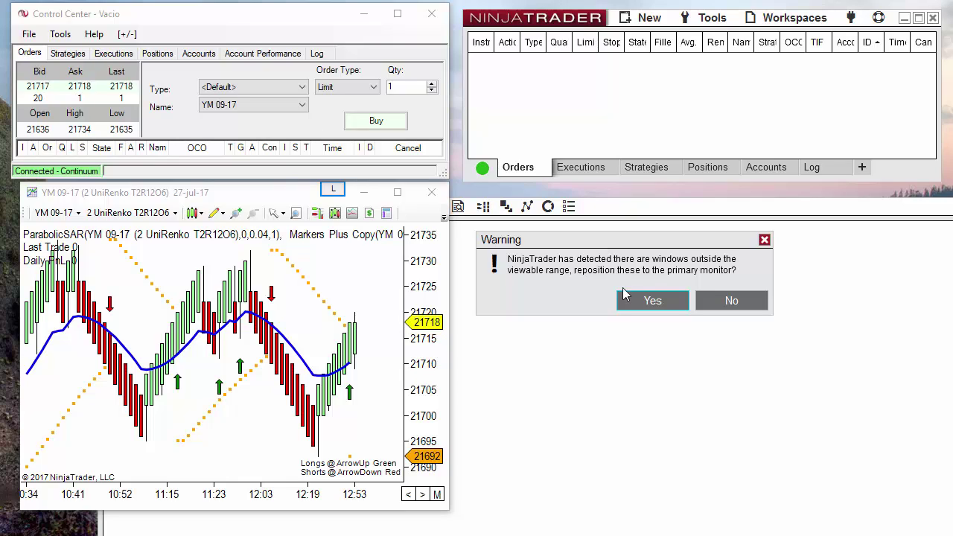
left_click(659, 300)
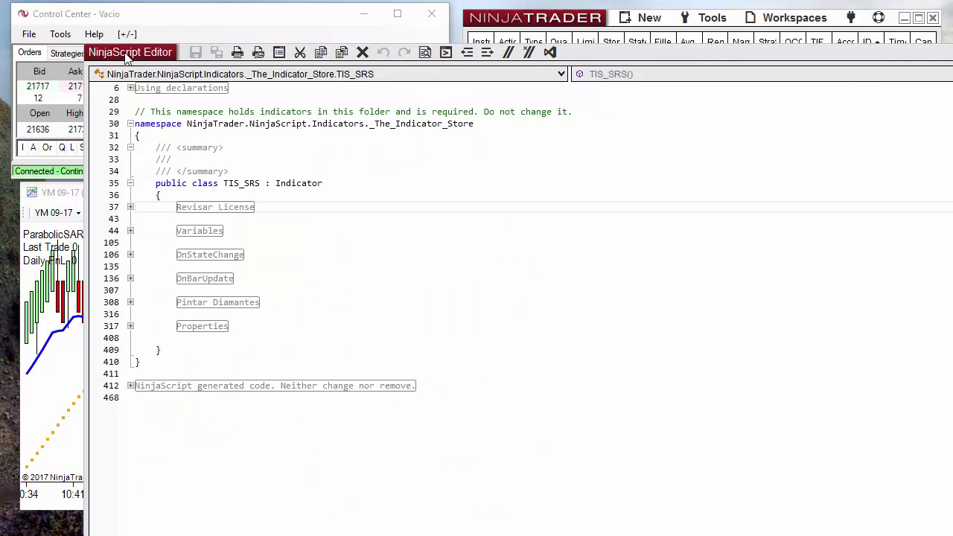
Step: Move the NinjaScript Editor and the CL 02-17 chart apart, and bring the chart in front of the YM 09-17 chart
left_click_drag(127, 58, 630, 273)
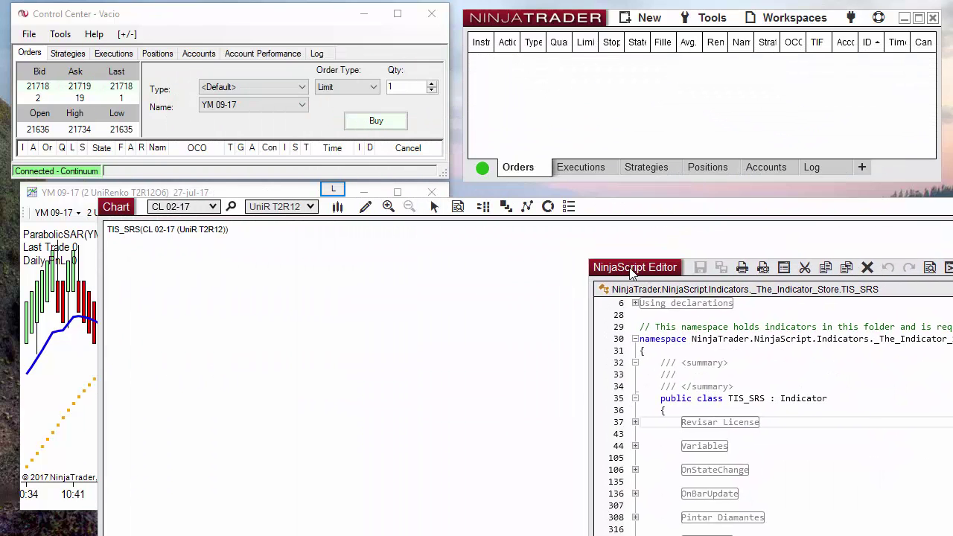
left_click_drag(114, 216, 182, 91)
left_click(110, 282)
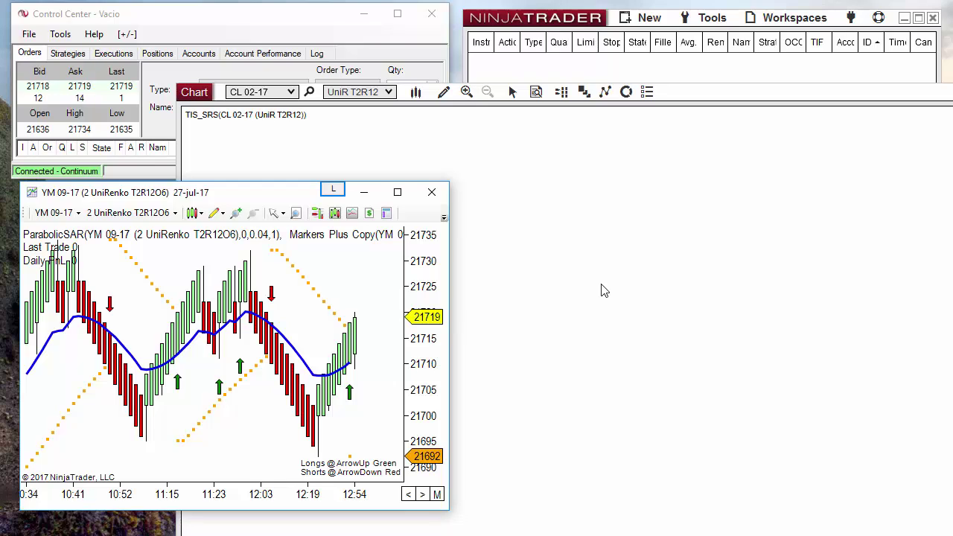
left_click(195, 95)
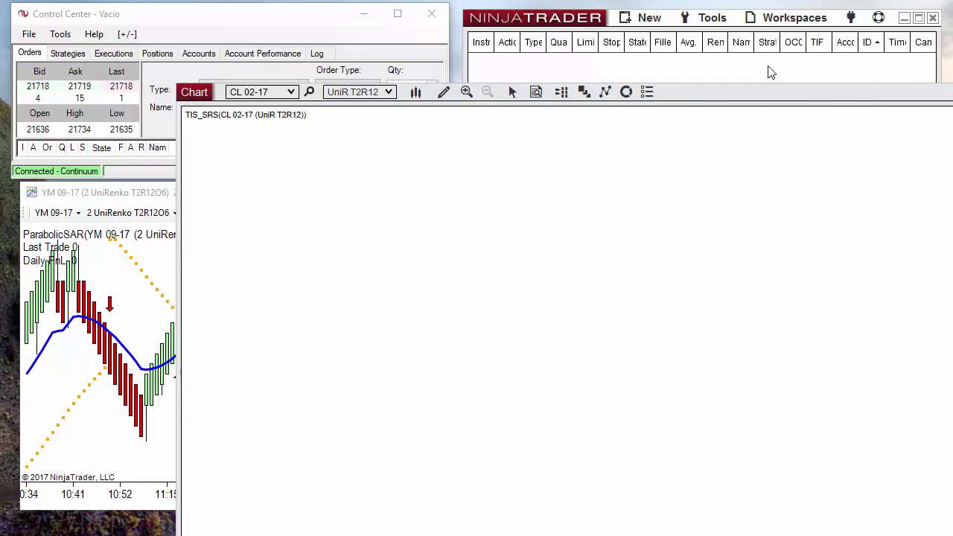
Step: Close the Untitled 5 and Untitled 7 workspaces without saving them, and check which workspaces remain open
left_click(780, 22)
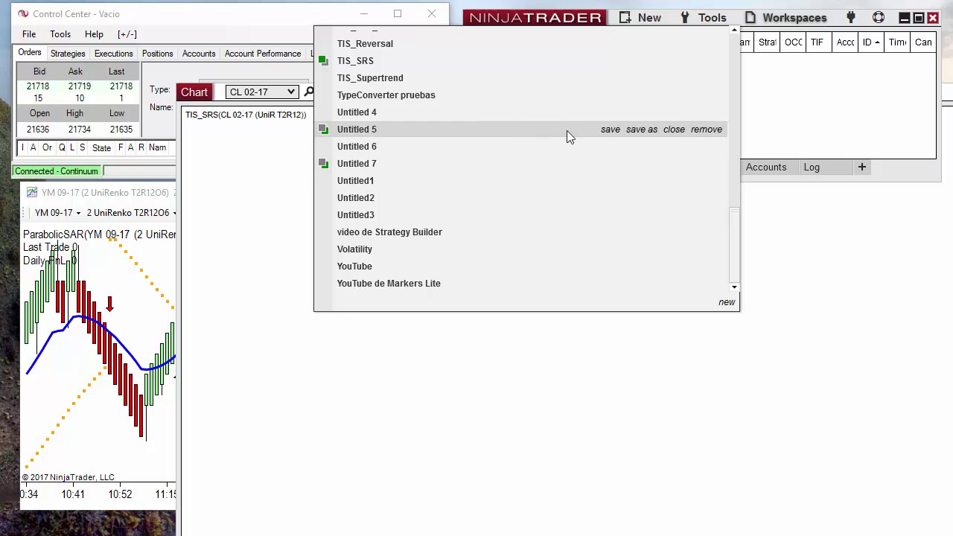
left_click(674, 132)
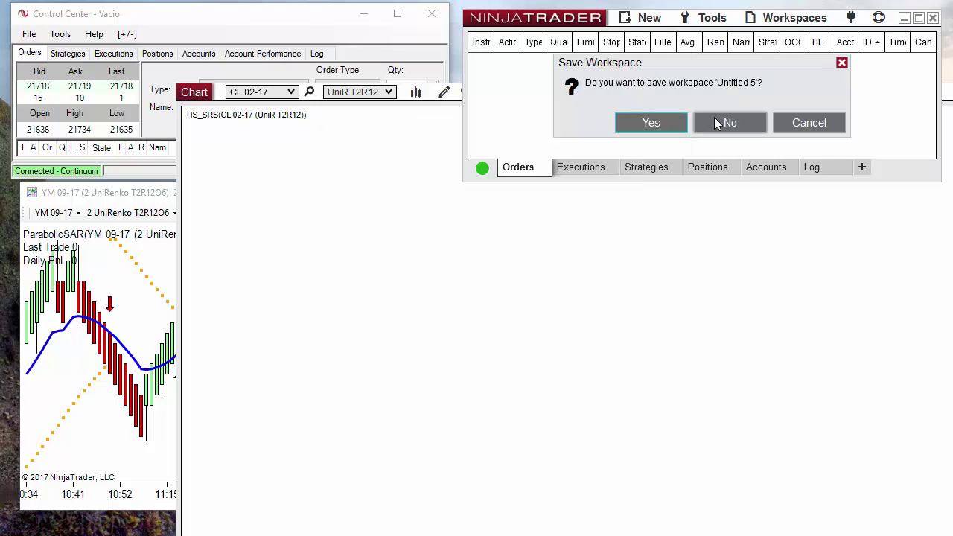
left_click(733, 123)
left_click(793, 17)
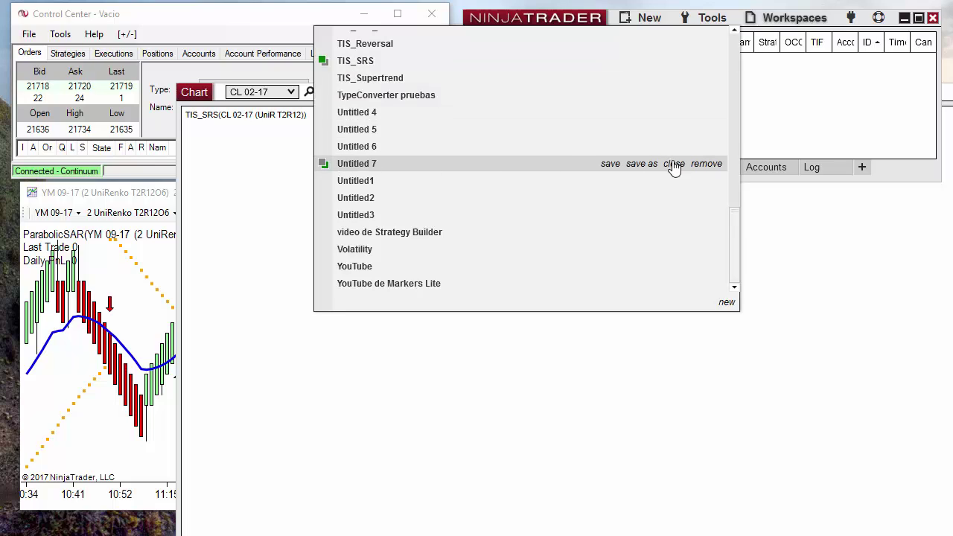
left_click(673, 163)
left_click(730, 123)
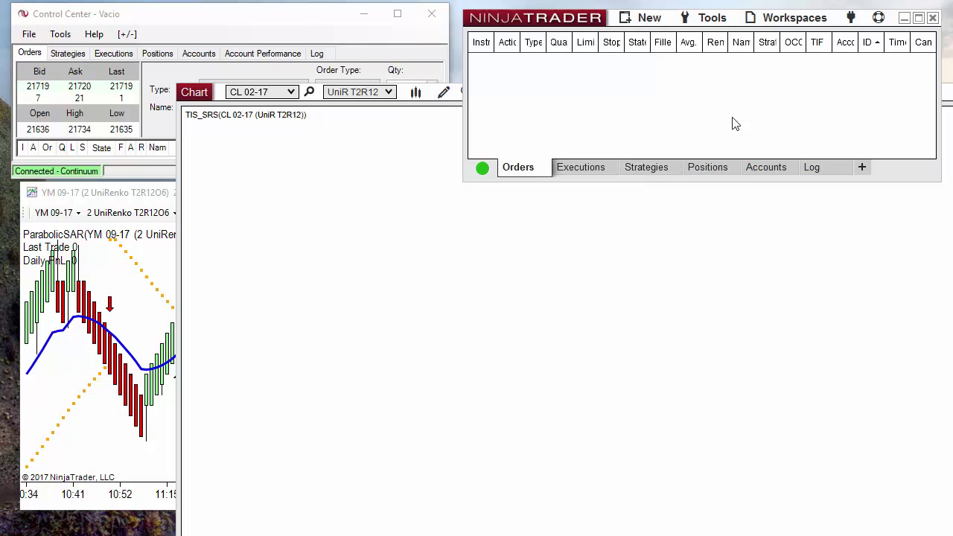
left_click(793, 17)
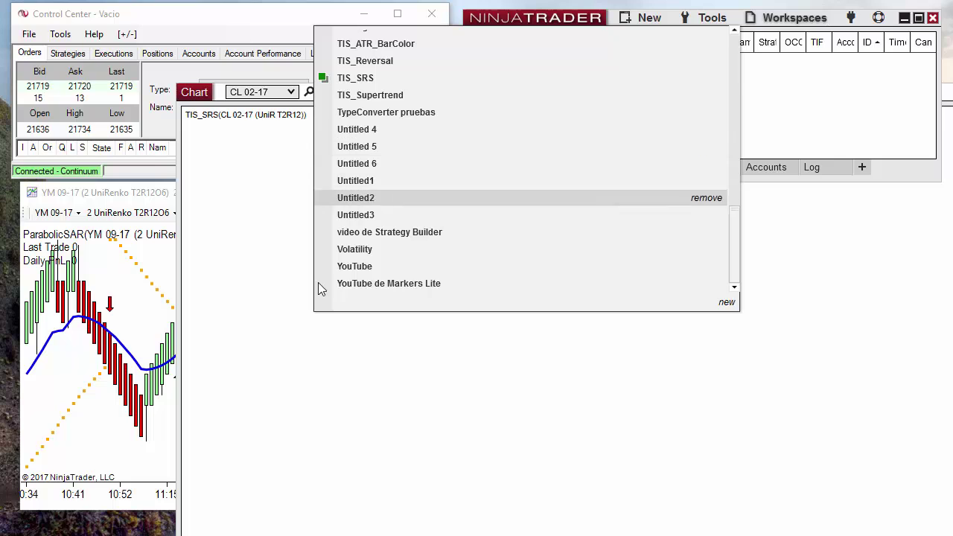
left_click(258, 323)
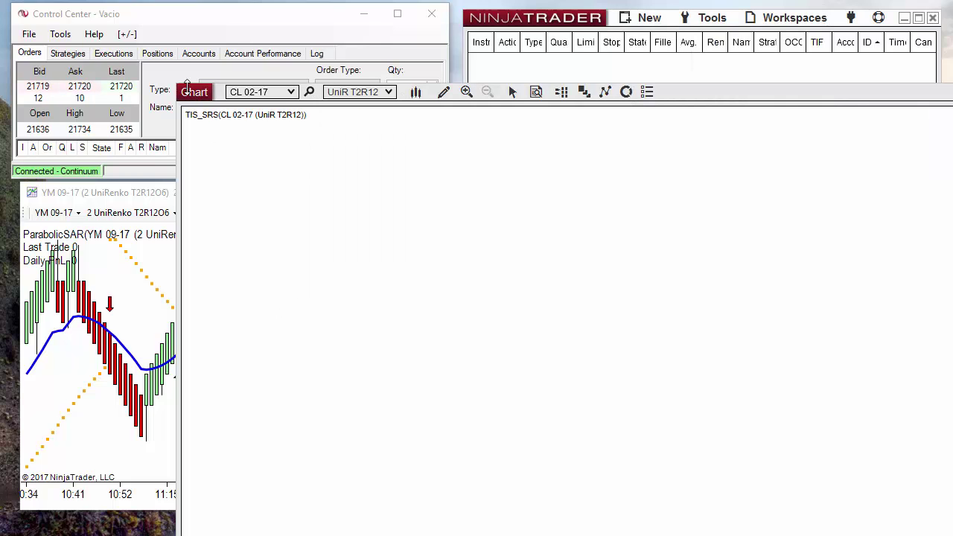
Step: Fit the TIS_SRS chart below the NinjaTrader 8 Control Center and change its instrument to CL 09-17
left_click_drag(187, 84, 473, 194)
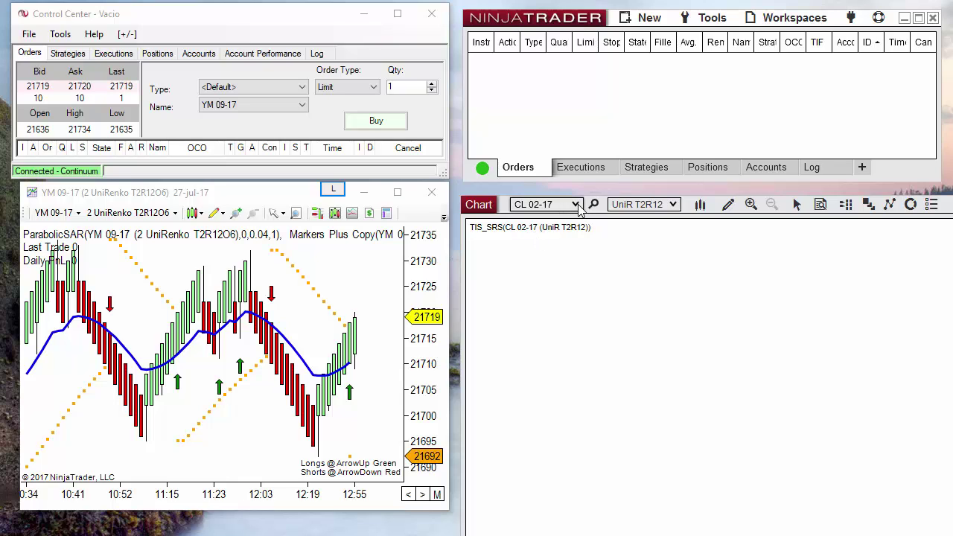
left_click(577, 206)
left_click(465, 239)
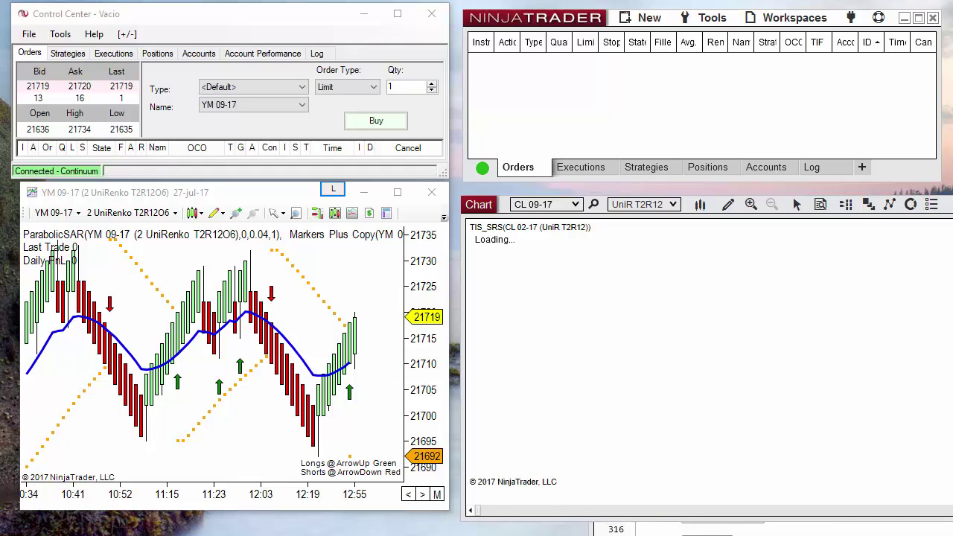
left_click_drag(952, 364, 943, 364)
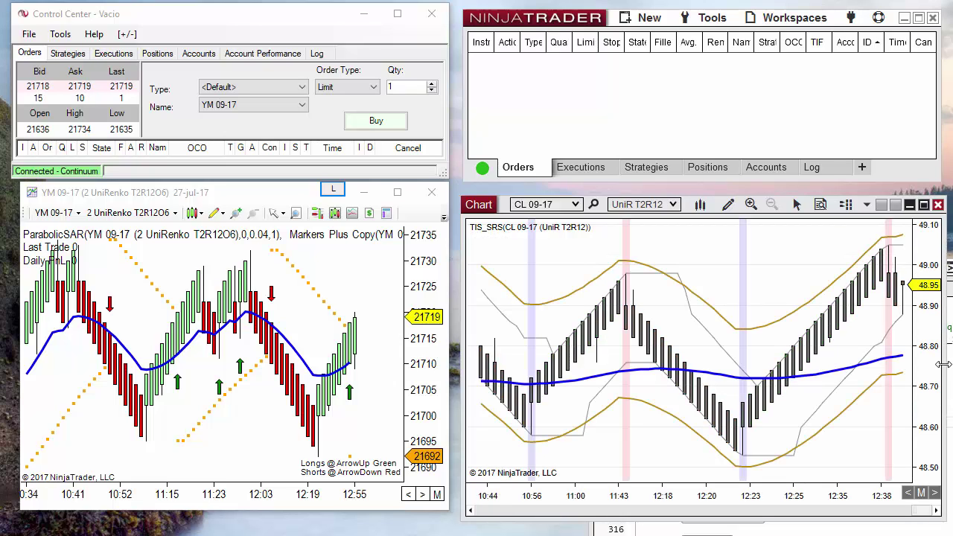
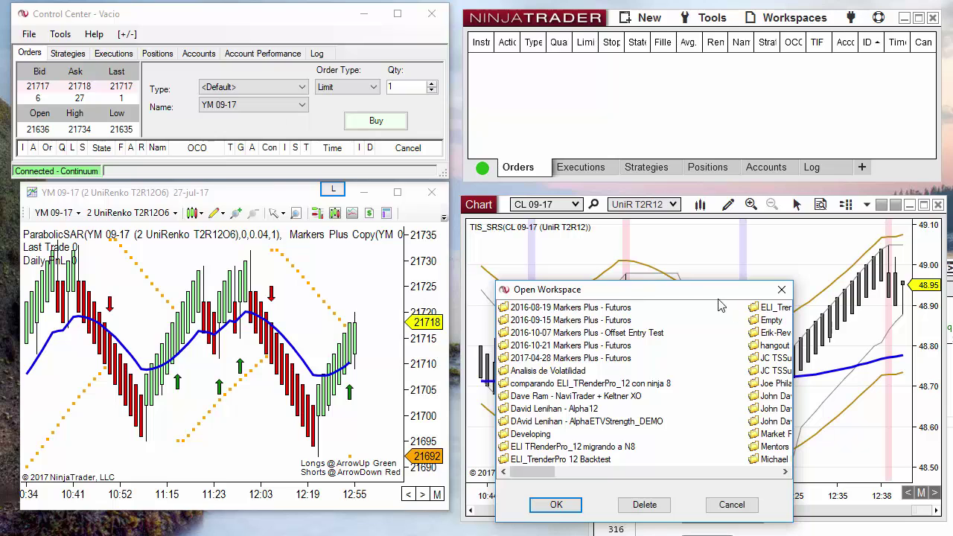
Step: Load the YouTube workspace in NinjaTrader 7 and dismiss the auxiliary variable warning
left_click_drag(720, 291, 692, 204)
scroll(676, 285, "right", 5)
scroll(676, 285, "right", 5)
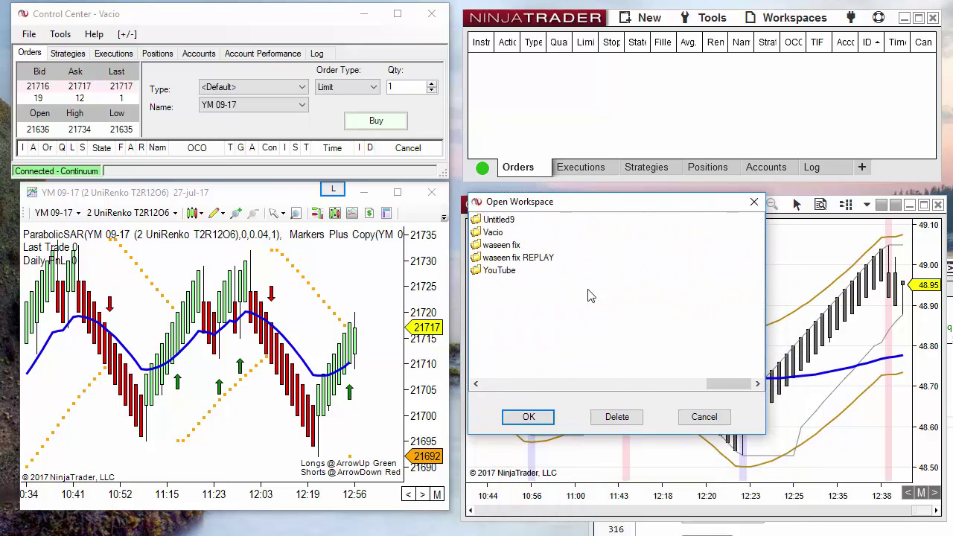
left_click(500, 274)
left_click(530, 417)
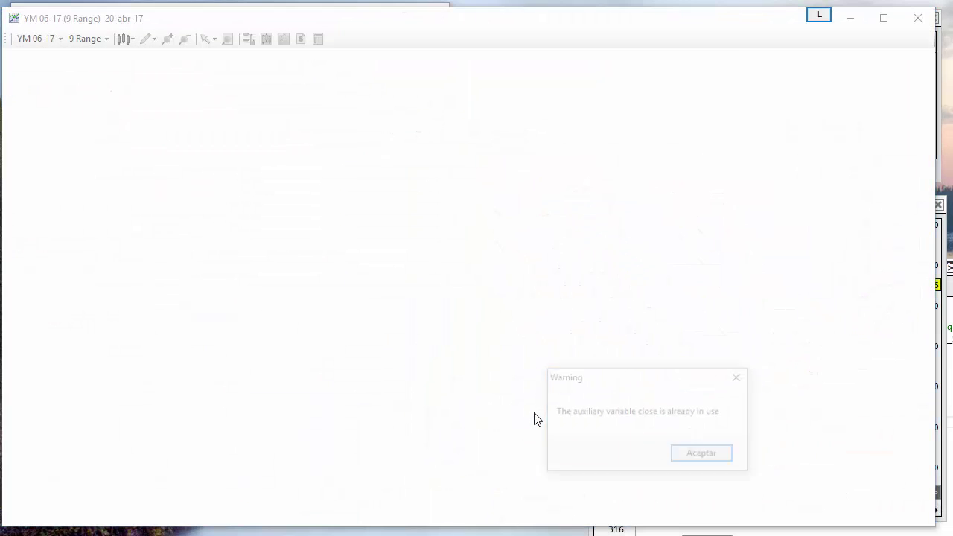
left_click(707, 457)
Step: Reposition the YM 06-17 chart so it sits below both Control Center windows
left_click_drag(118, 18, 111, 211)
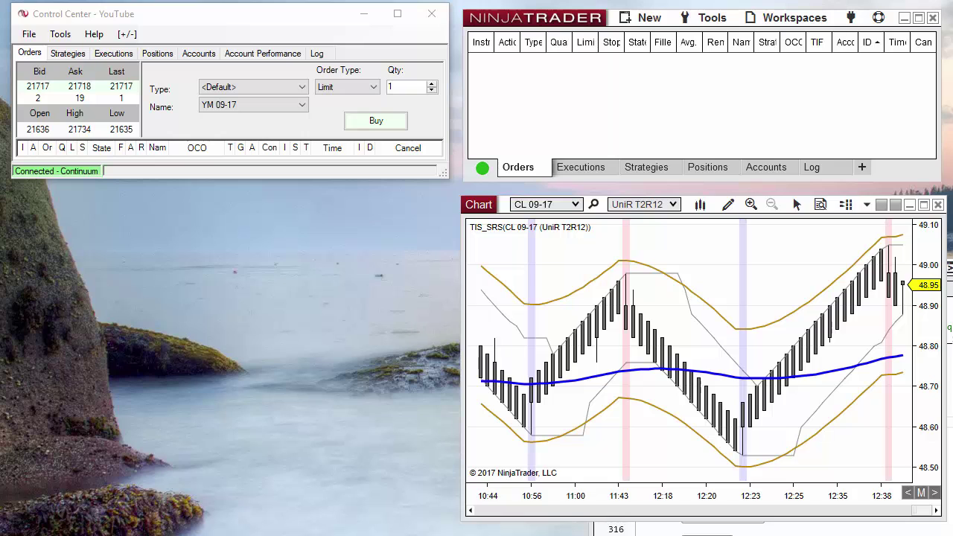
left_click_drag(951, 186, 110, 223)
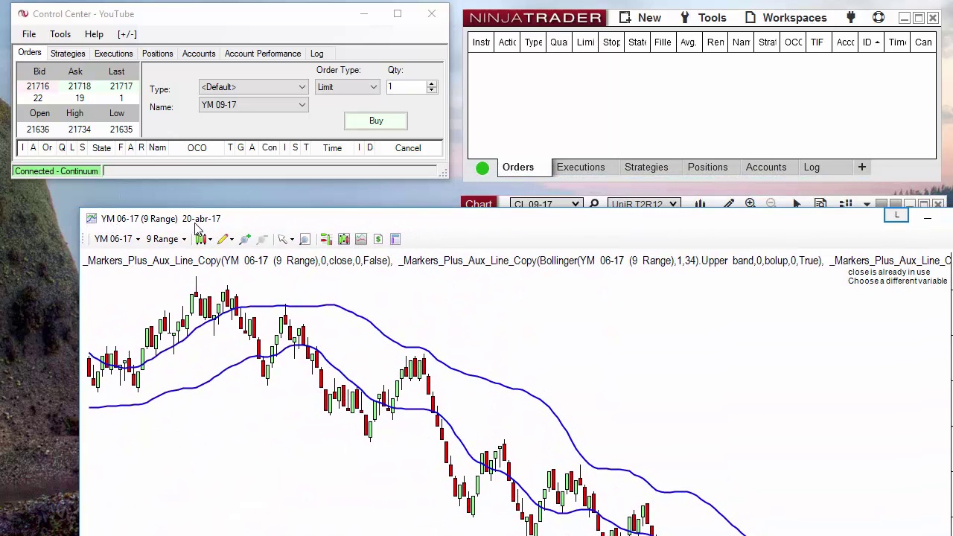
left_click_drag(197, 227, 141, 208)
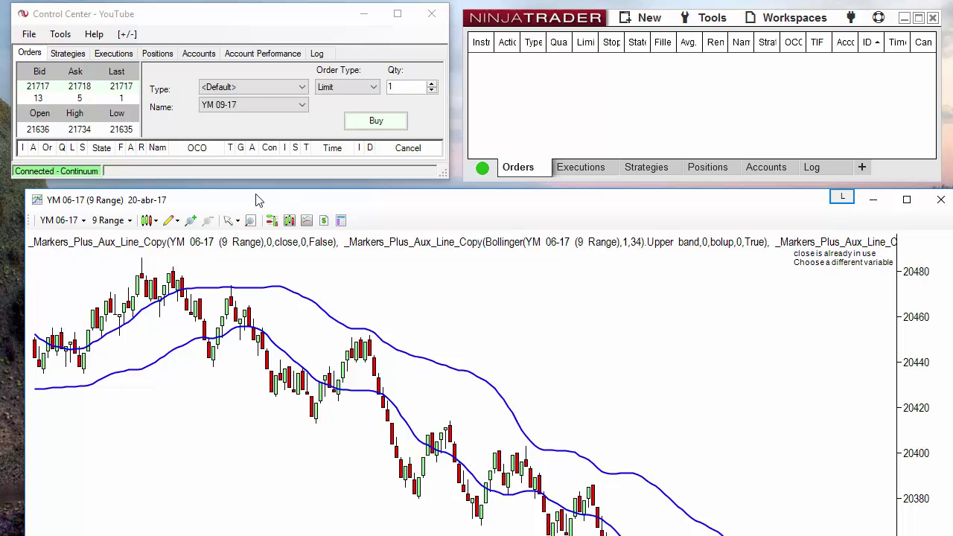
left_click_drag(256, 199, 287, 214)
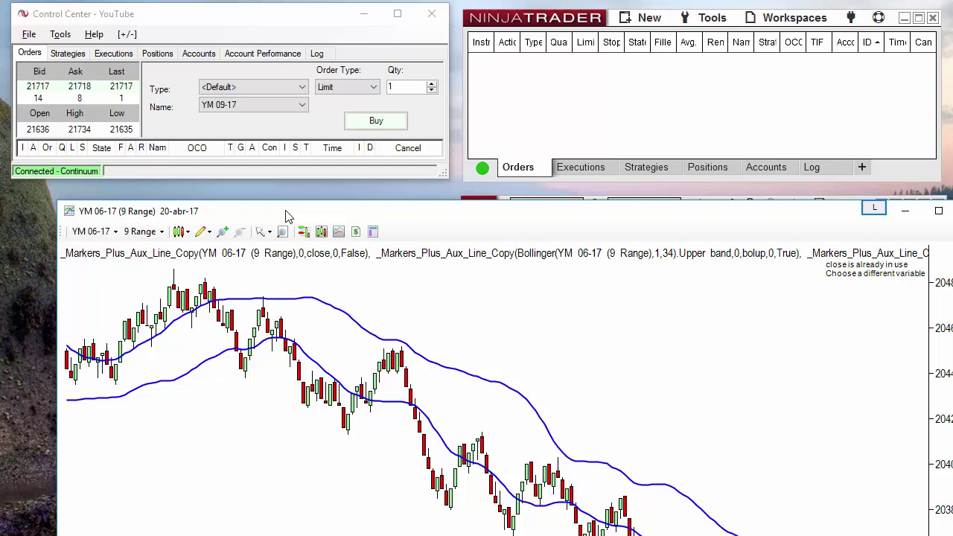
key("alt+space")
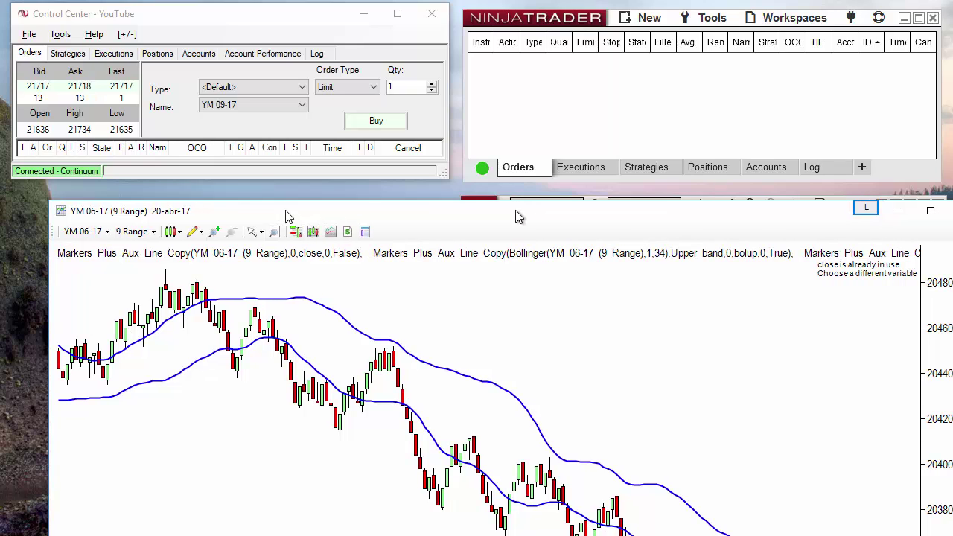
left_click_drag(514, 214, 507, 196)
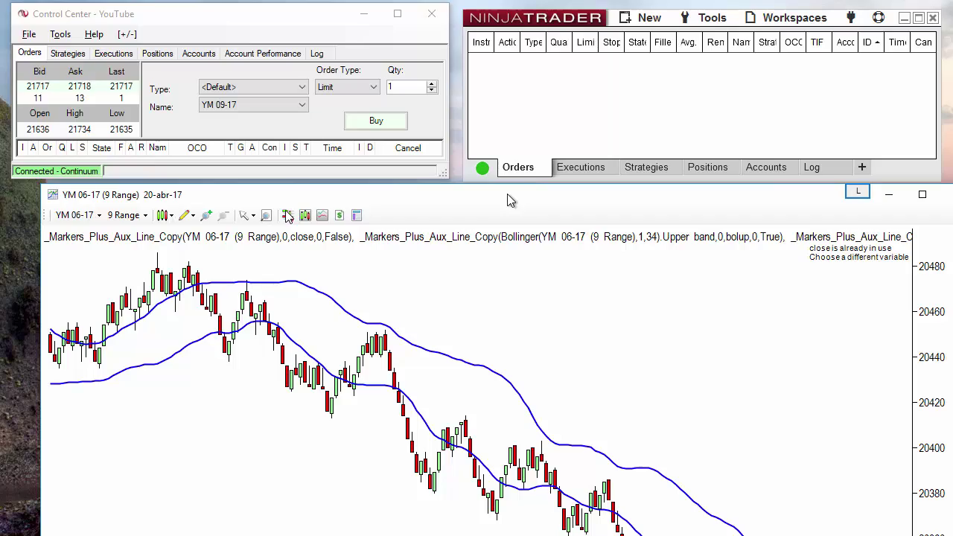
Step: Shrink the YM 06-17 chart window and move it out of the visible screen area
left_click_drag(507, 195, 474, 94)
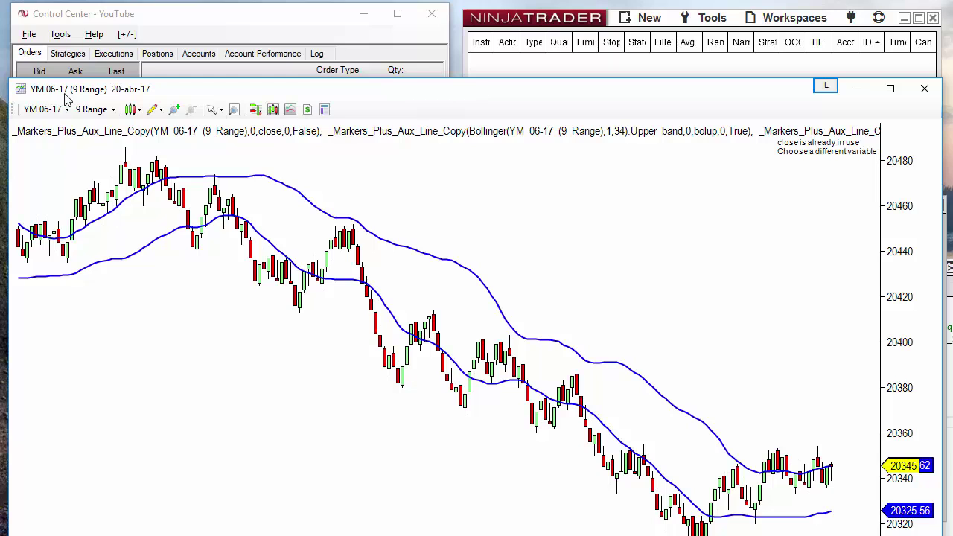
left_click_drag(11, 81, 196, 290)
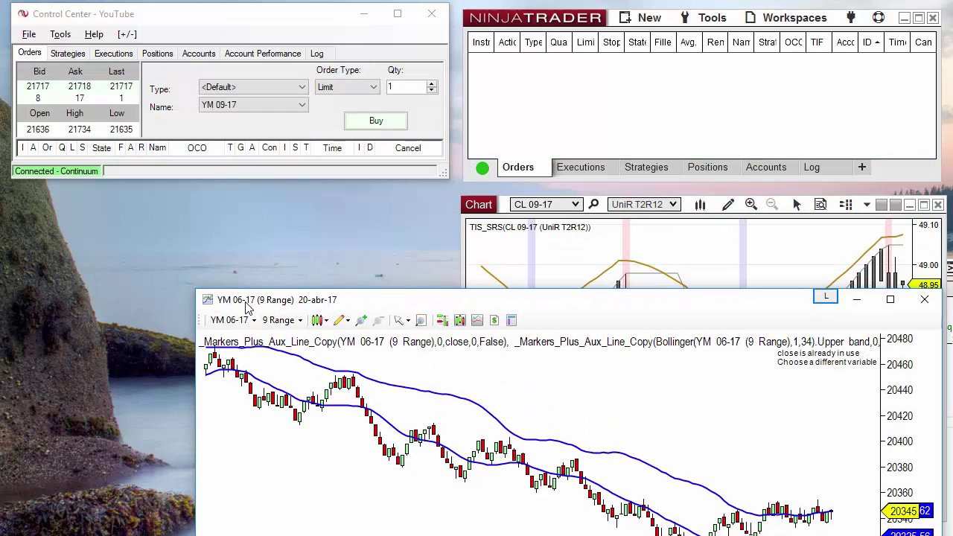
left_click_drag(245, 303, 952, 290)
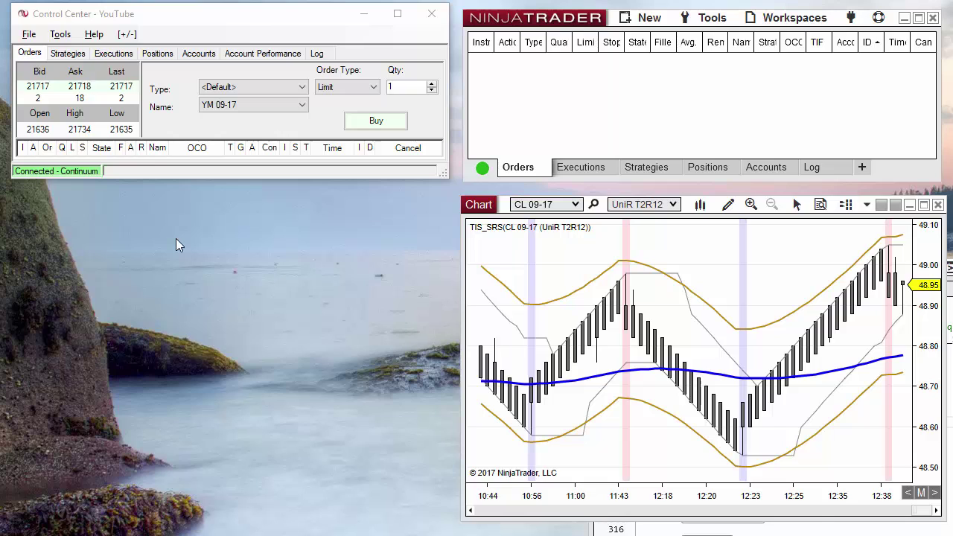
Step: Cycle through the open windows in the task switcher to check whether the out-of-view YM 06-17 chart is still listed
key("alt+Tab")
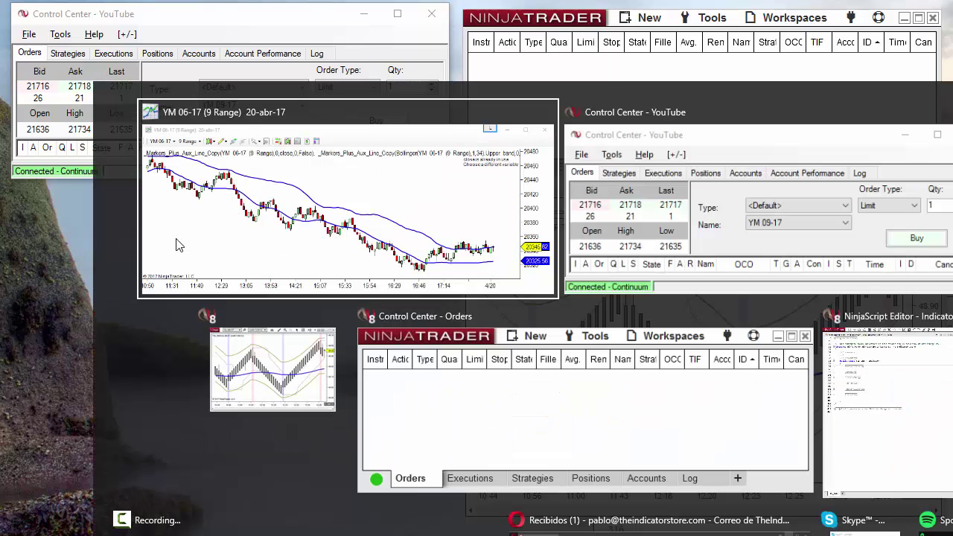
key("Tab")
key("Tab")
key("Tab")
key("Tab")
key("Tab")
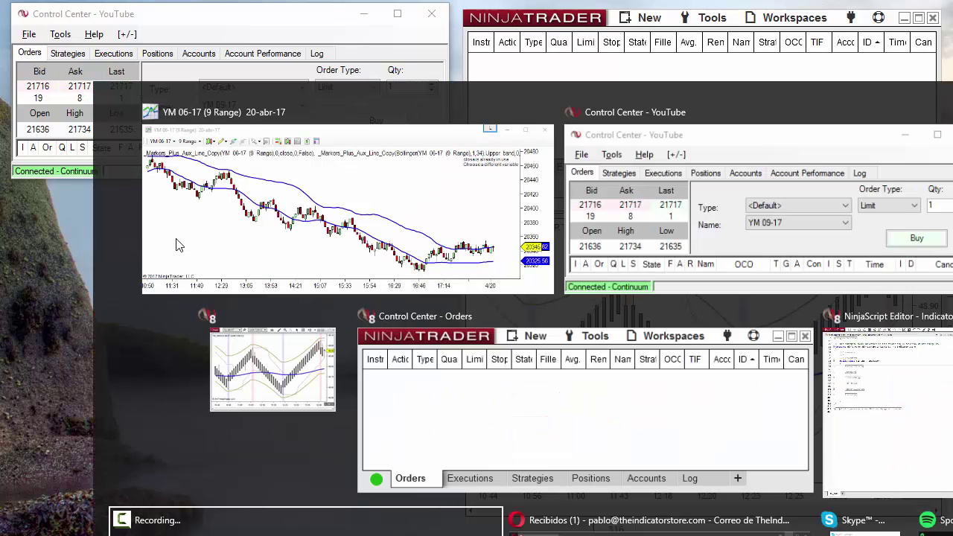
key("Tab")
key("Tab")
key("Tab")
key("Tab")
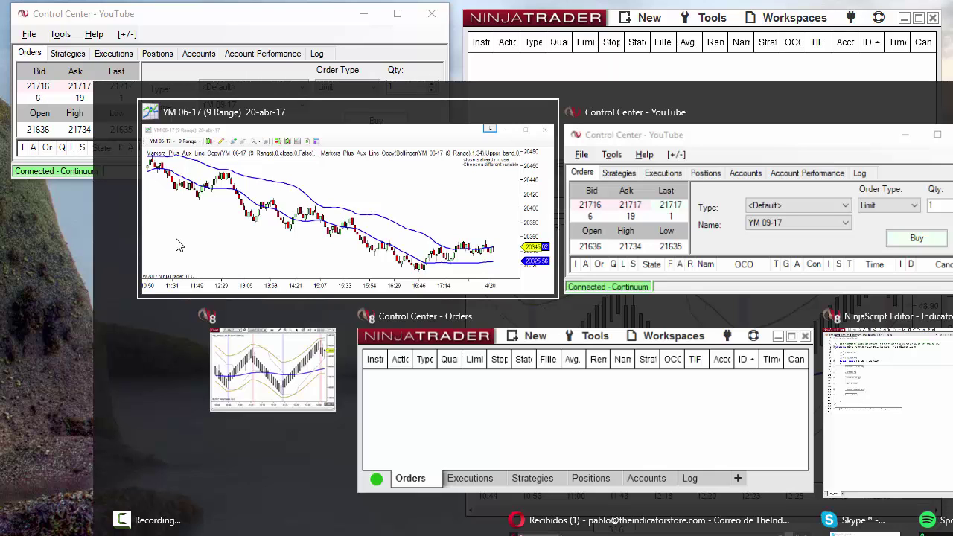
key("Escape")
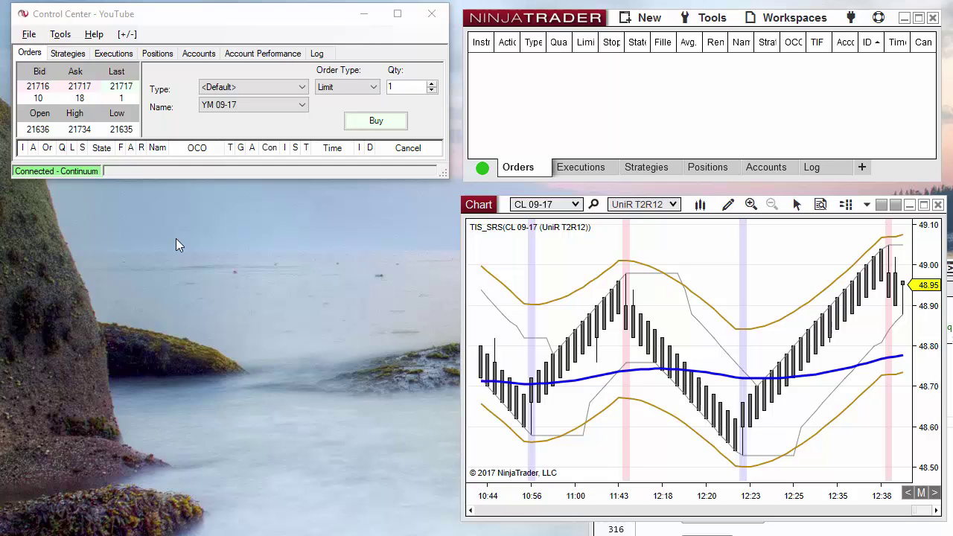
Step: Bring the out-of-view YM 06-17 chart back onto the screen with its window Move command and reposition it
key("alt+space")
key("Escape")
key("alt+space")
key("m")
key("Left")
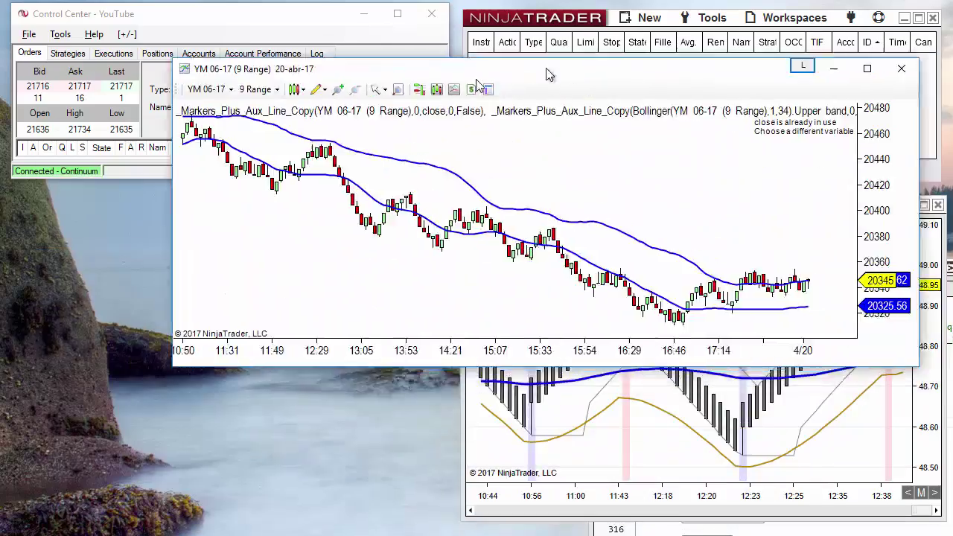
left_click_drag(547, 74, 451, 104)
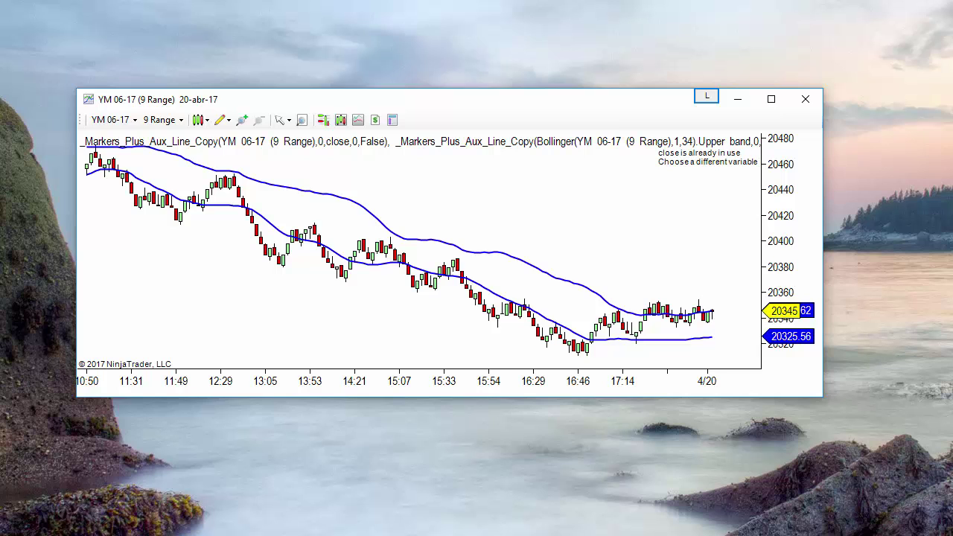
Step: Open File Explorer and go to the workspaces folder inside Documents\NinjaTrader 7
key("super+e")
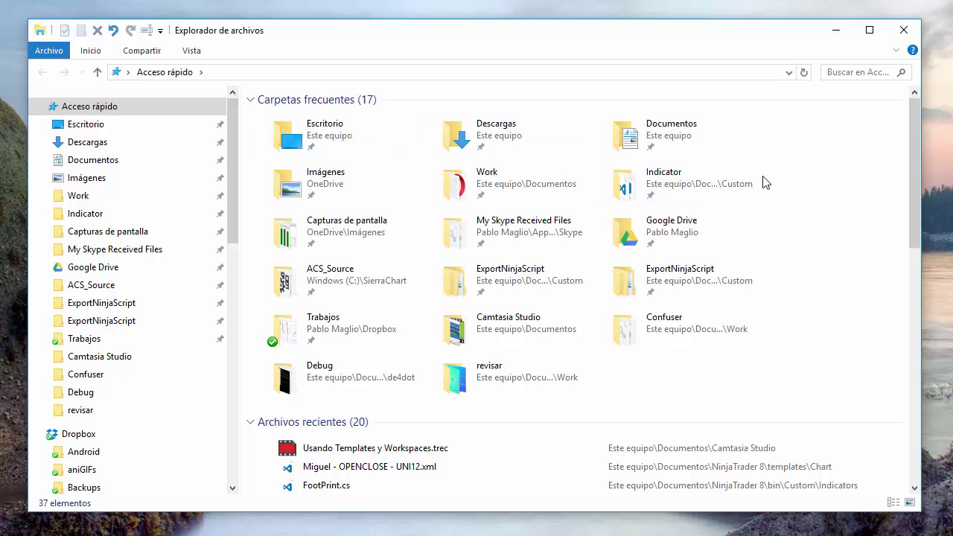
left_click(683, 149)
double_click(683, 149)
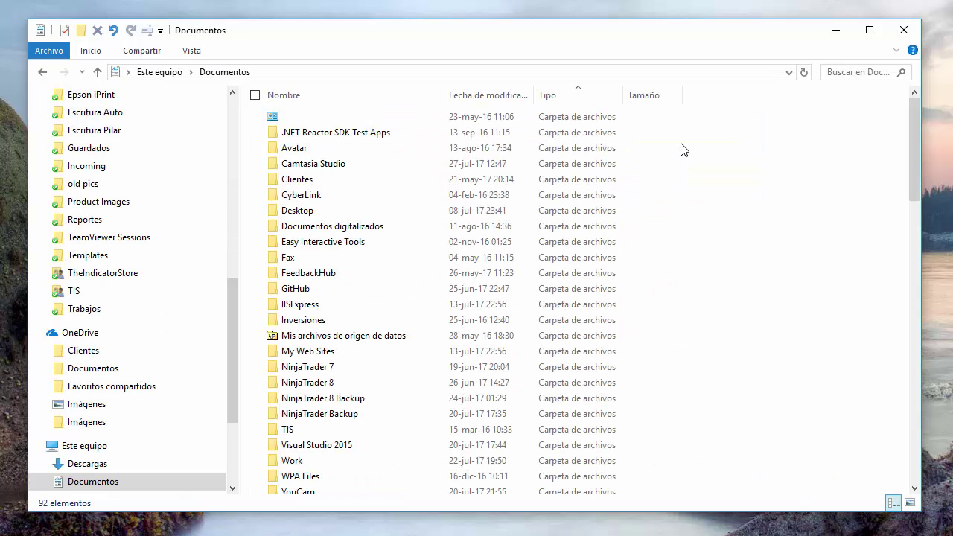
left_click(333, 372)
double_click(334, 372)
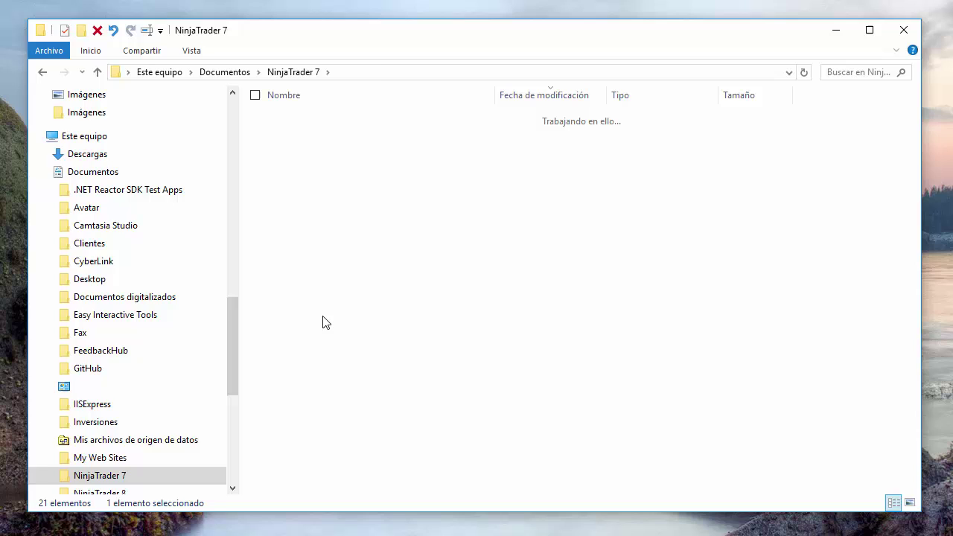
double_click(322, 321)
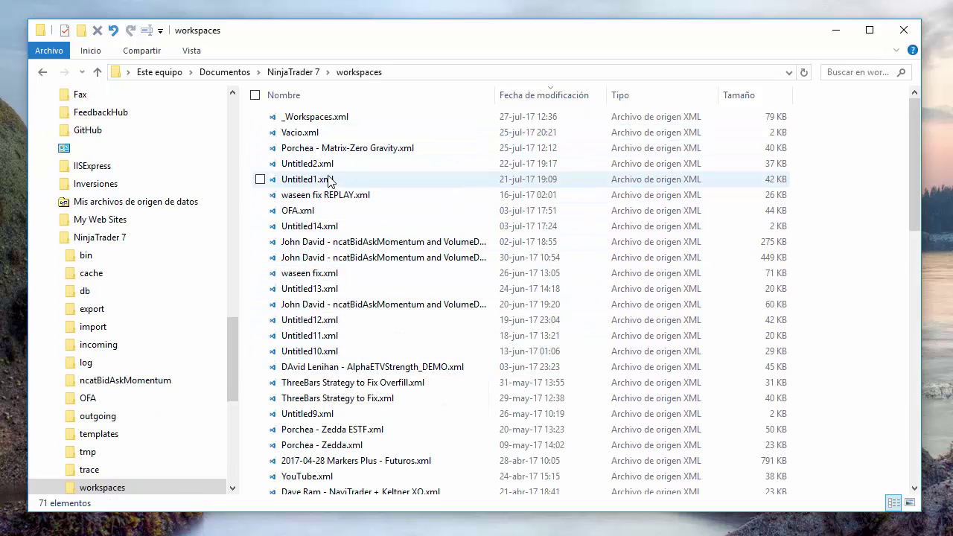
Step: Go to the workspaces folder of NinjaTrader 8, sort its files by modification date and select Untitled 6.xml
left_click(258, 72)
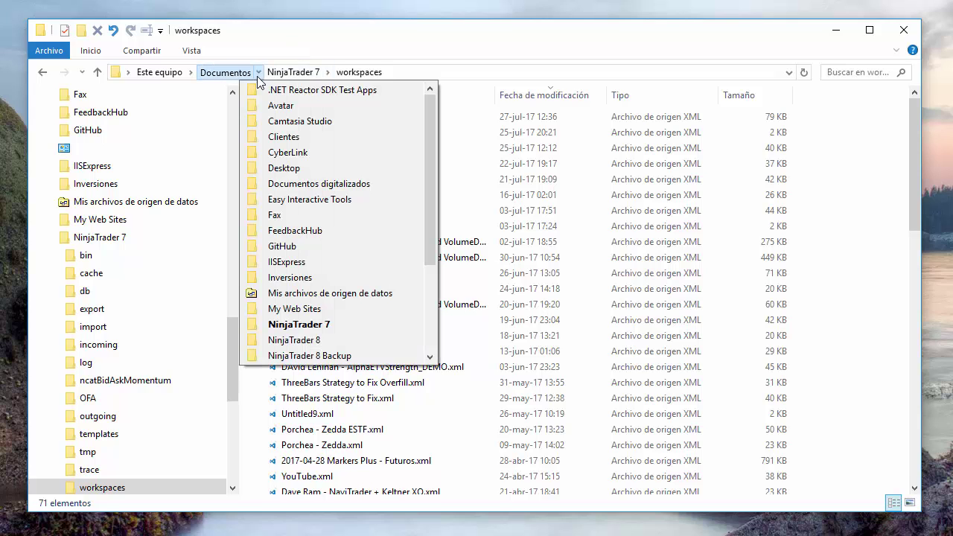
left_click(294, 340)
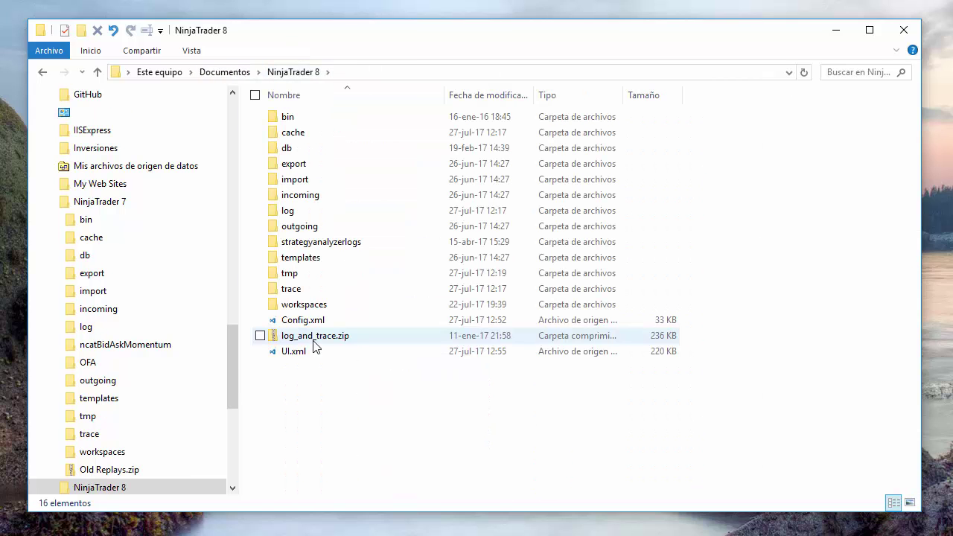
left_click(323, 305)
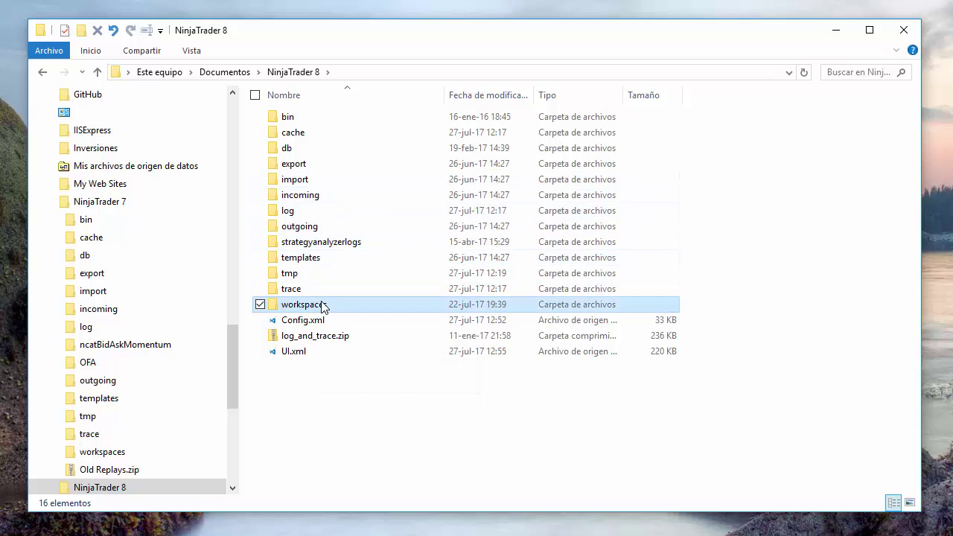
double_click(322, 305)
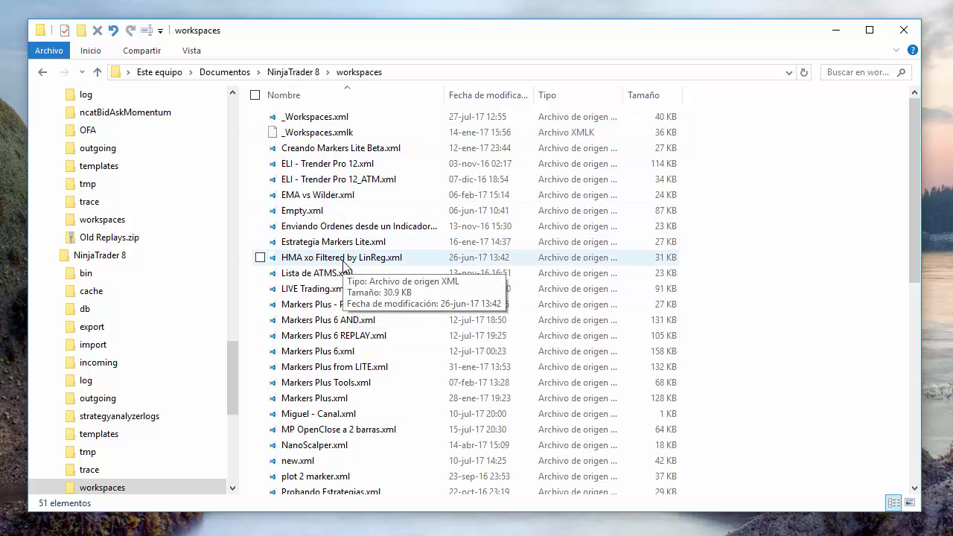
left_click(488, 97)
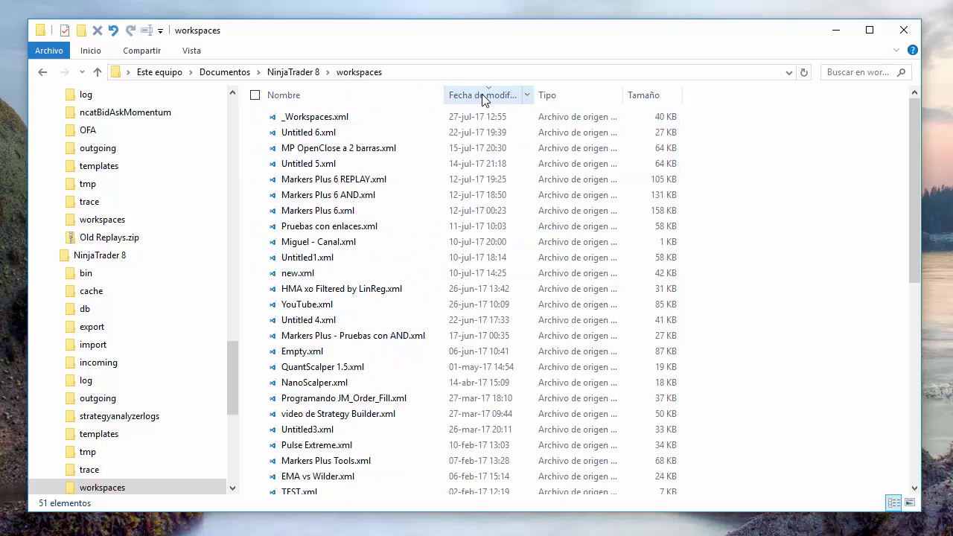
left_click(289, 134)
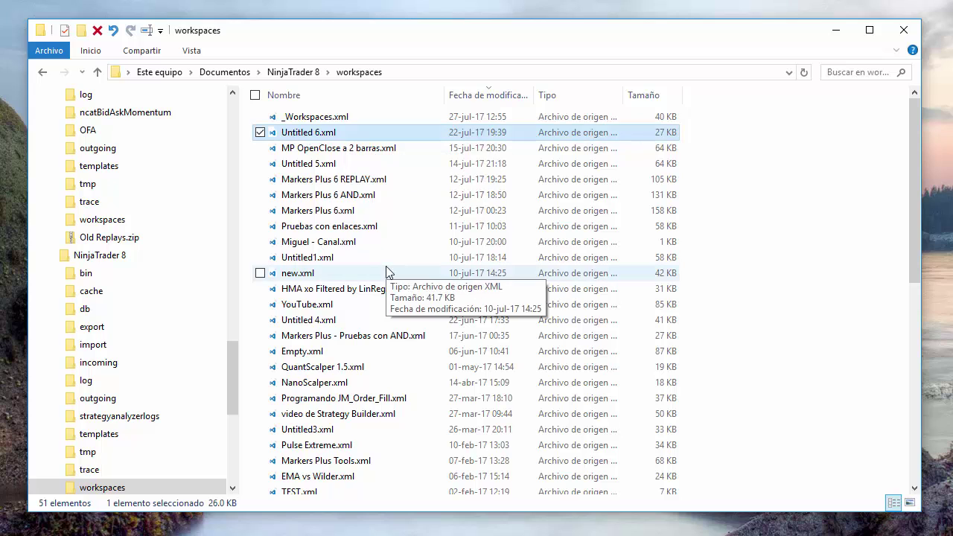
Step: Switch back to NinjaTrader 7, narrow the YM 06-17 chart and place it partly over the Control Center
key("alt+Tab")
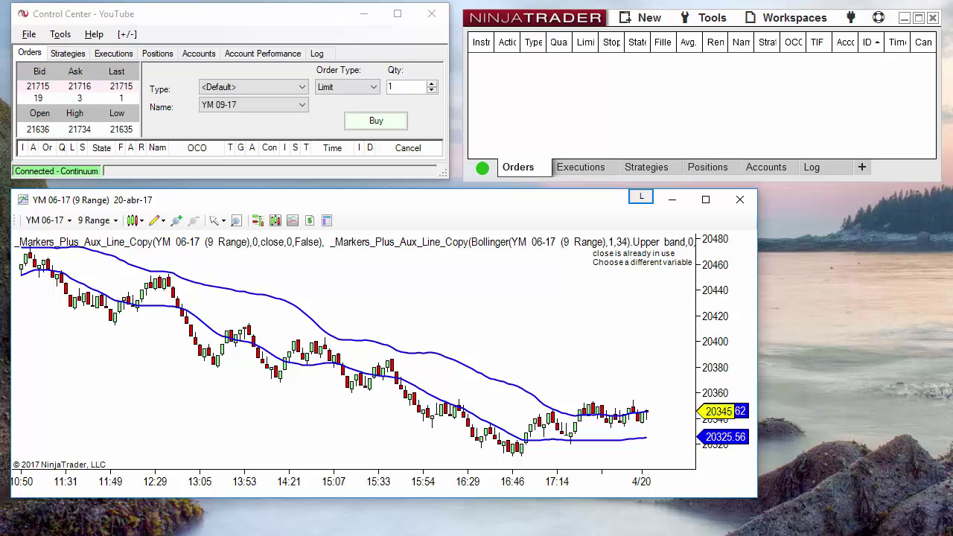
left_click_drag(755, 497, 607, 529)
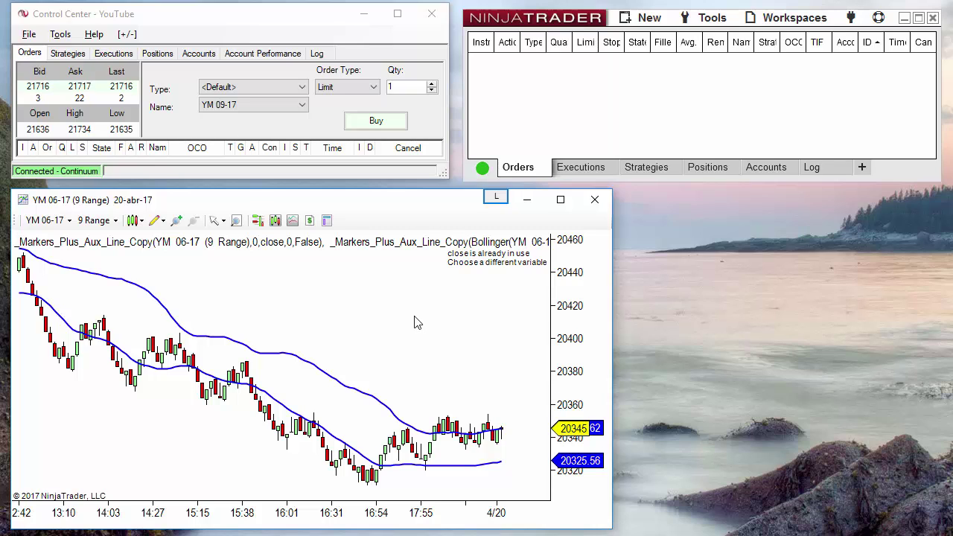
right_click(333, 288)
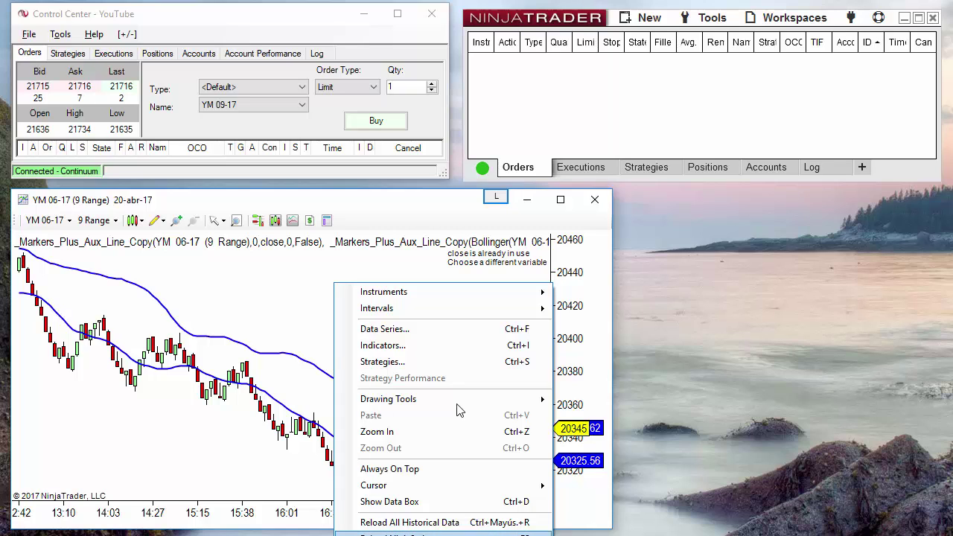
left_click(298, 288)
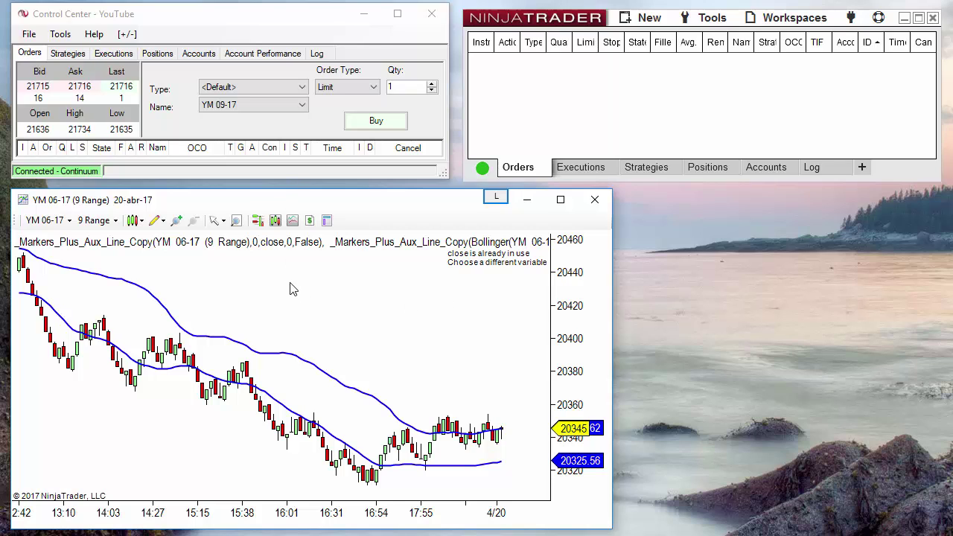
left_click_drag(288, 193, 293, 89)
left_click_drag(9, 88, 207, 107)
left_click_drag(260, 119, 115, 110)
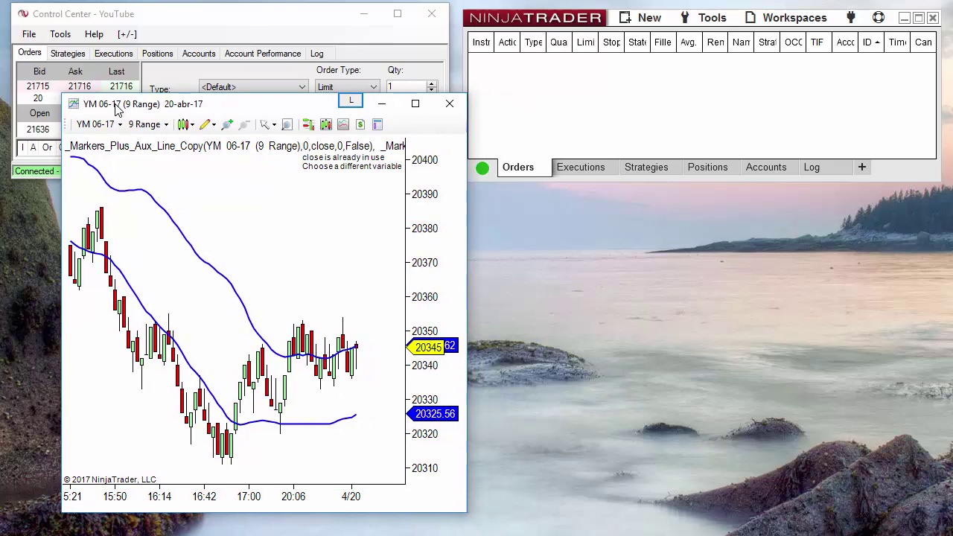
Step: Create a new CL 09-17 chart with the Default chart template, shrink it and place it beside the YM 06-17 chart
left_click(30, 34)
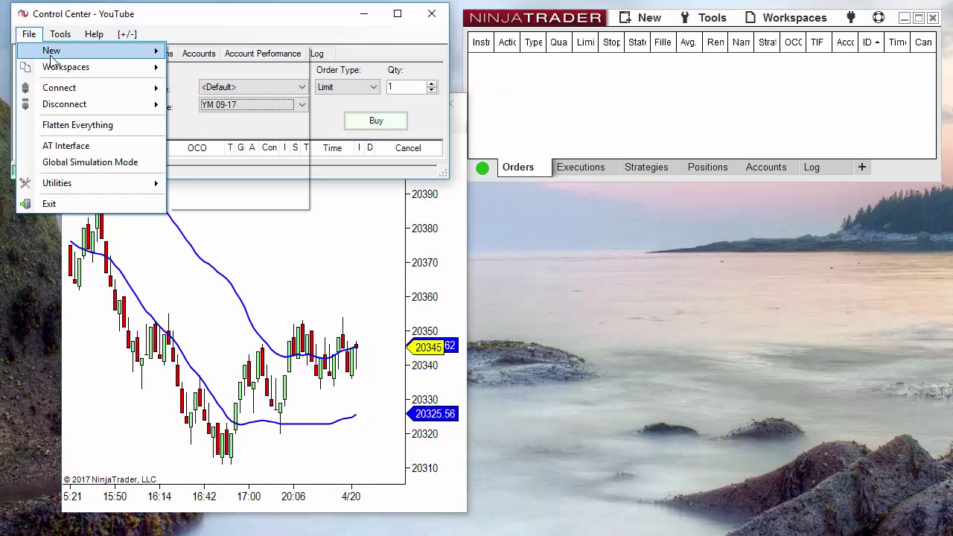
mouse_move(51, 52)
left_click(247, 85)
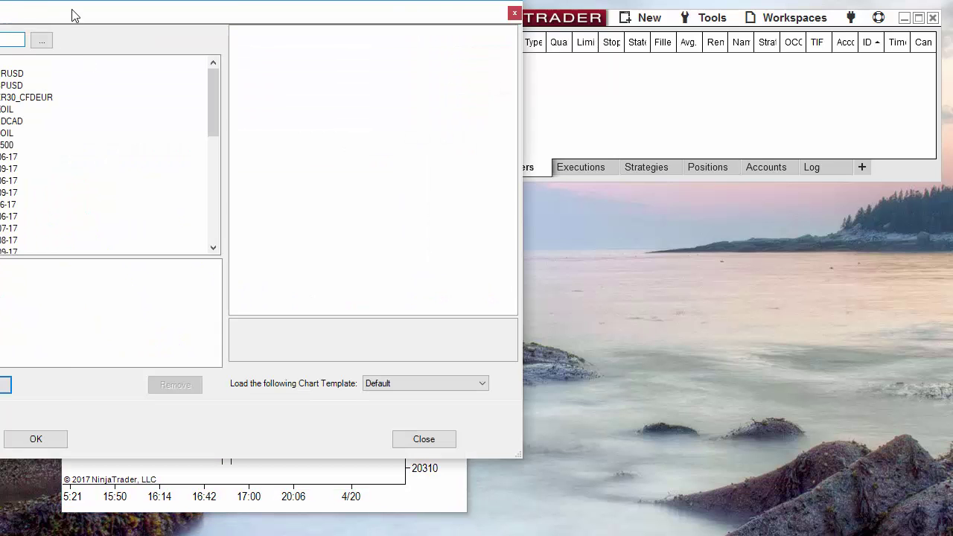
left_click_drag(74, 13, 364, 57)
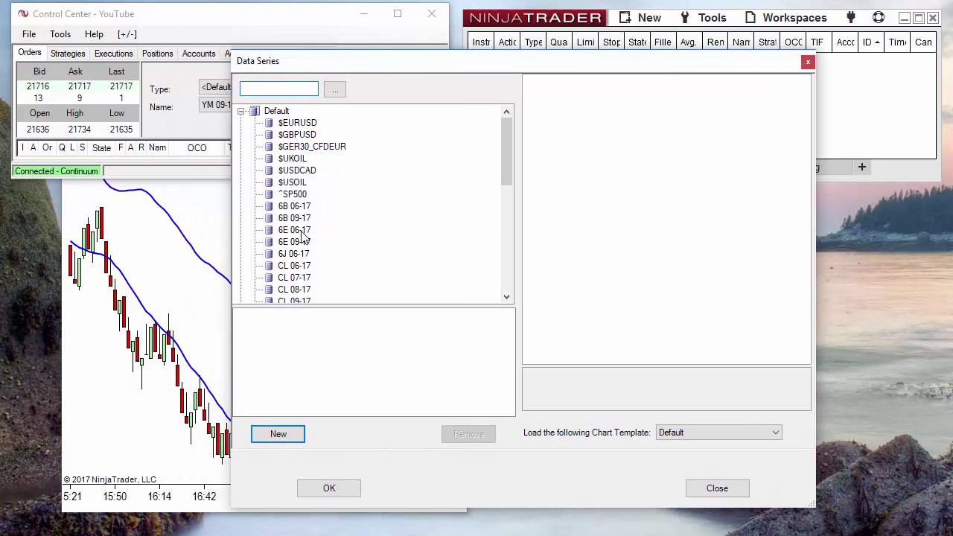
left_click(304, 301)
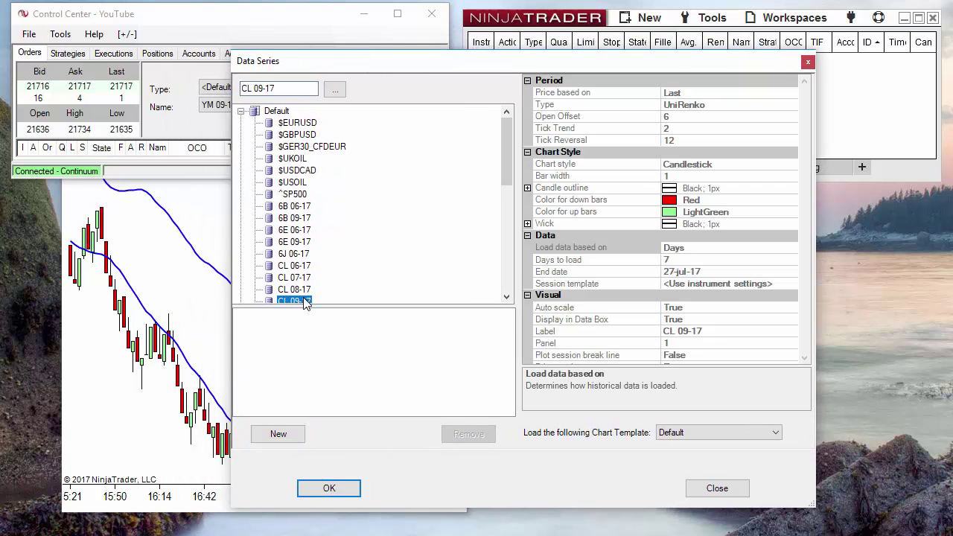
double_click(304, 301)
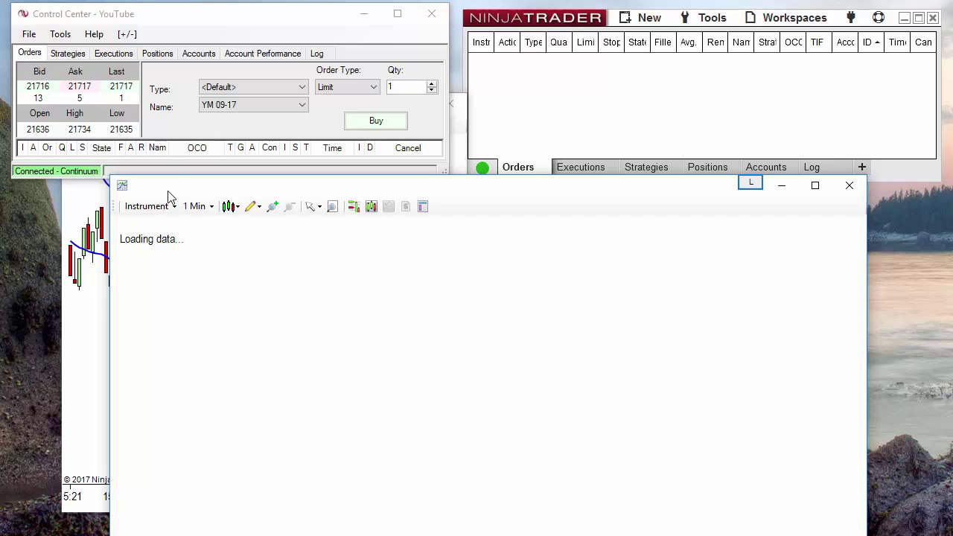
left_click_drag(169, 192, 306, 76)
left_click_drag(249, 62, 588, 179)
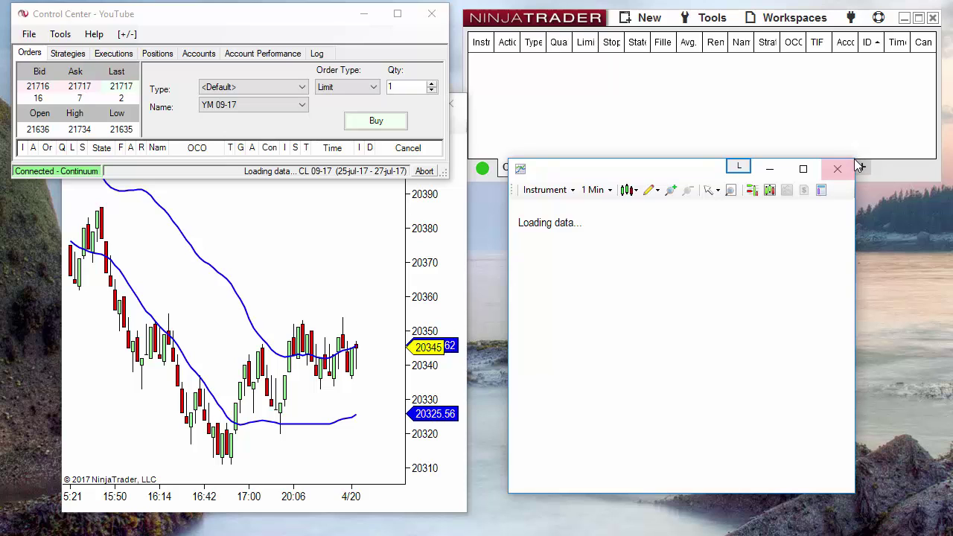
Step: Open the Strategies dialog of the YM 06-17 chart, add the PM_ATR_BarColor strategy and bring its ATR_BarColor settings into view
left_click(320, 255)
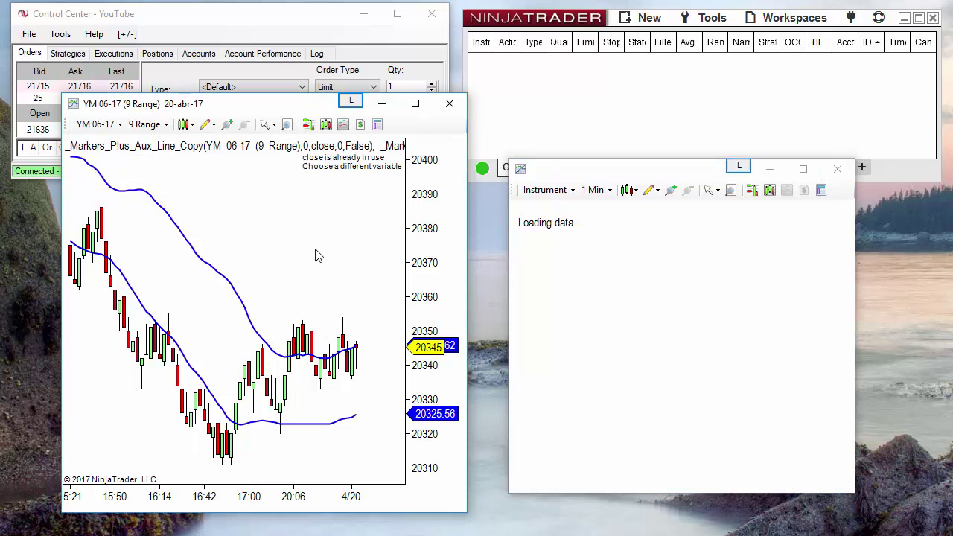
right_click(239, 190)
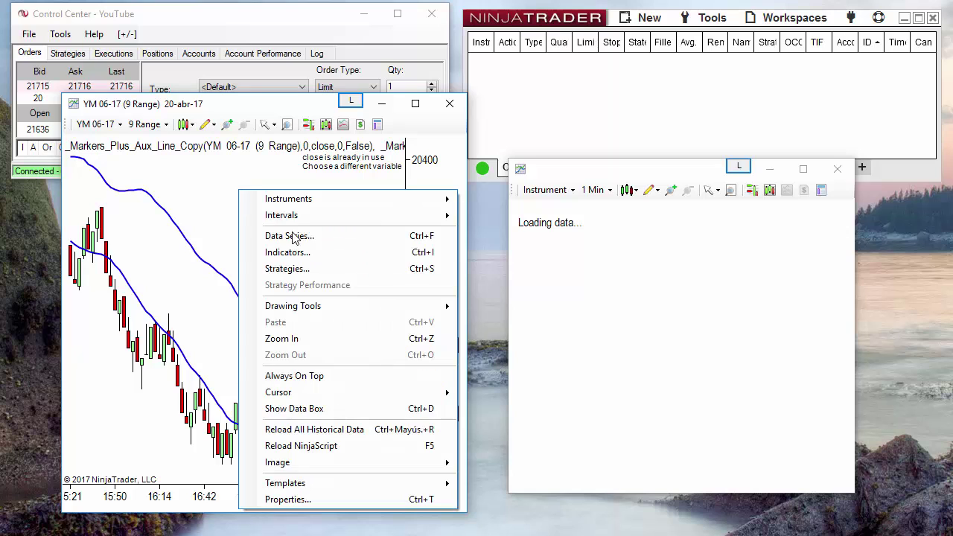
left_click(323, 273)
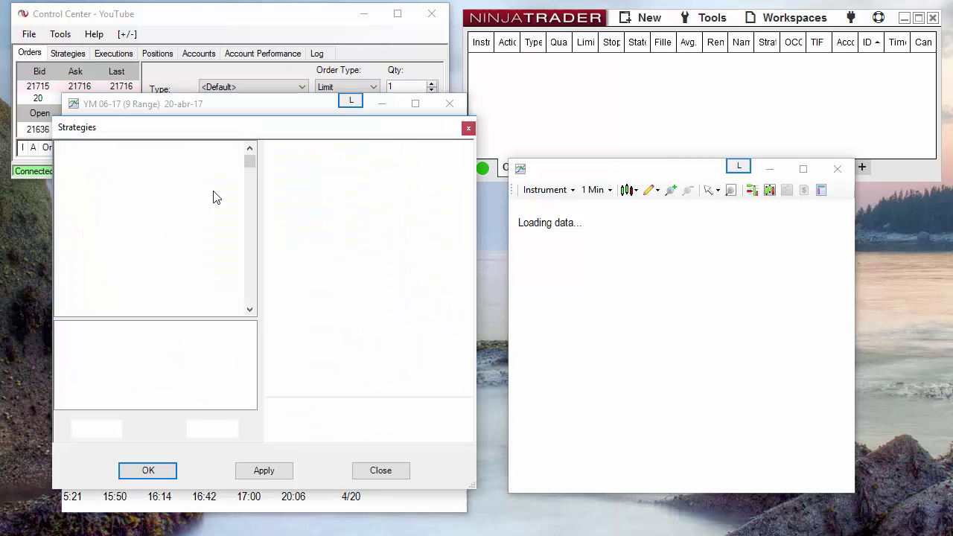
left_click_drag(265, 125, 455, 80)
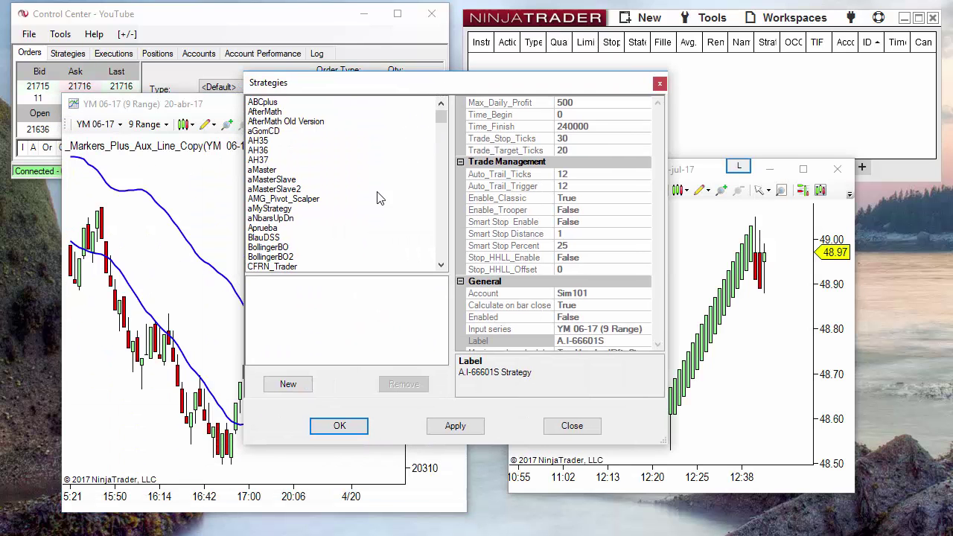
left_click(280, 172)
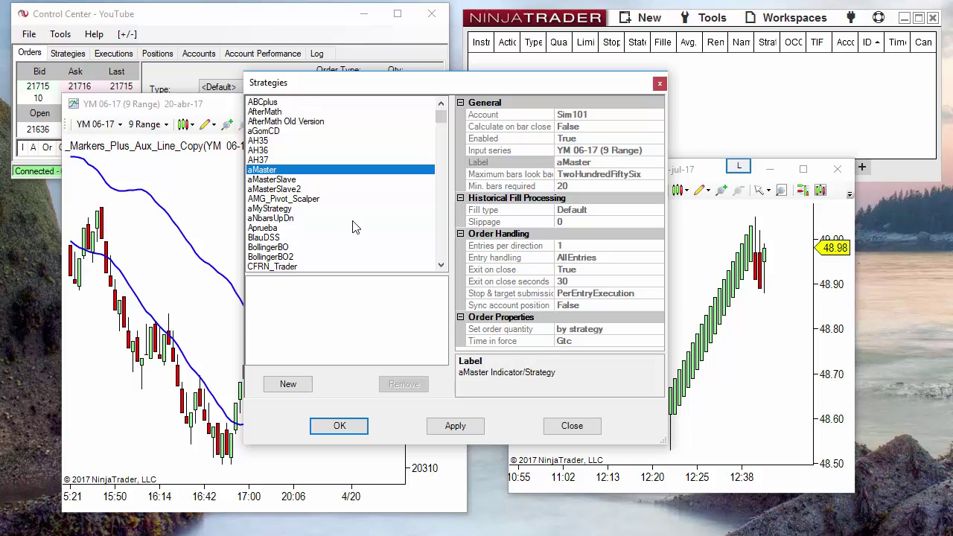
left_click(292, 189)
scroll(348, 248, "down", 5)
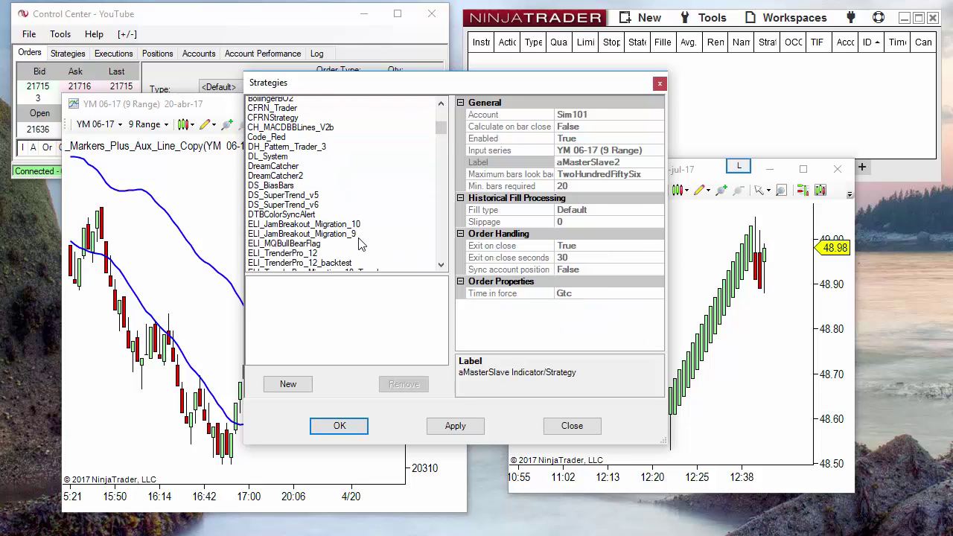
scroll(360, 244, "down", 7)
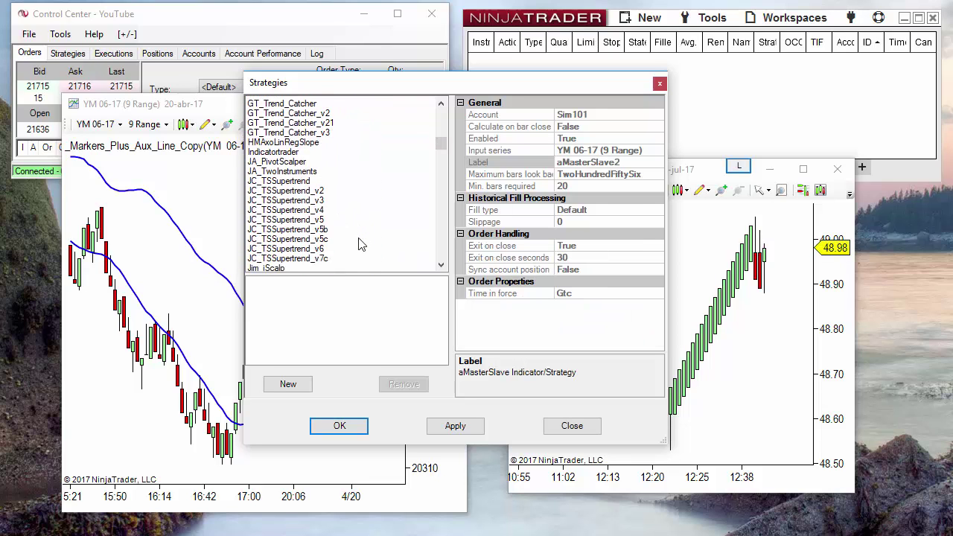
scroll(360, 244, "down", 12)
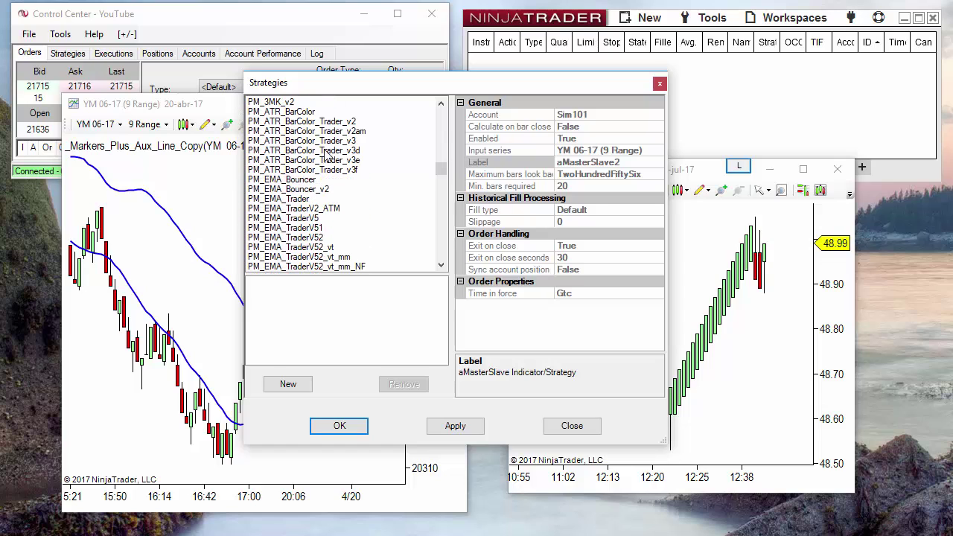
left_click(291, 111)
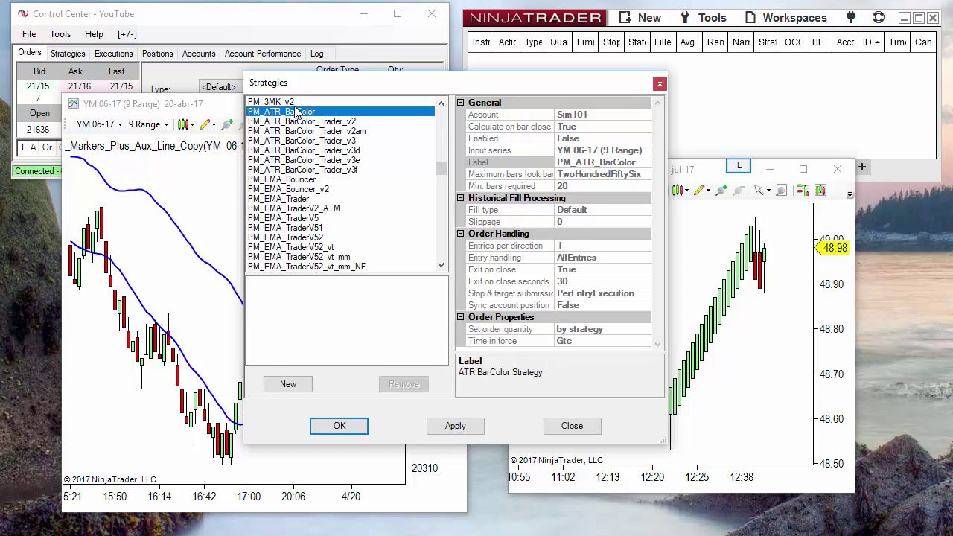
double_click(296, 112)
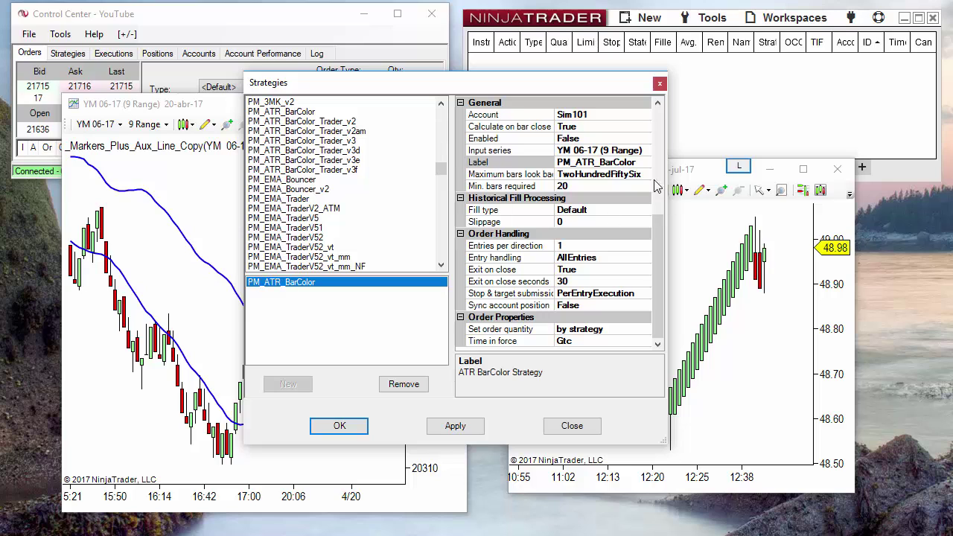
left_click_drag(657, 231, 661, 108)
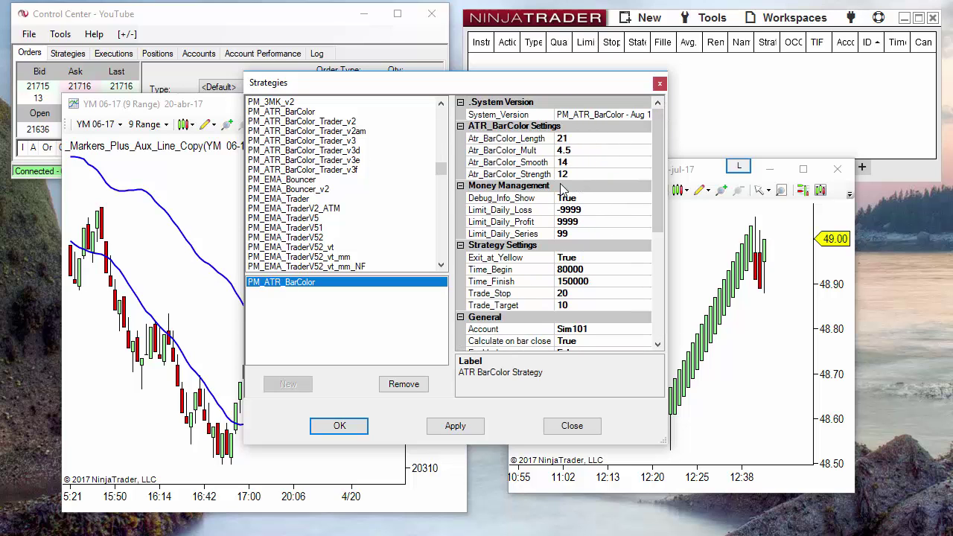
Step: Add a second PM_ATR_BarColor instance and set its Atr_BarColor_Length to 1 and Atr_BarColor_Mult to 2
double_click(282, 112)
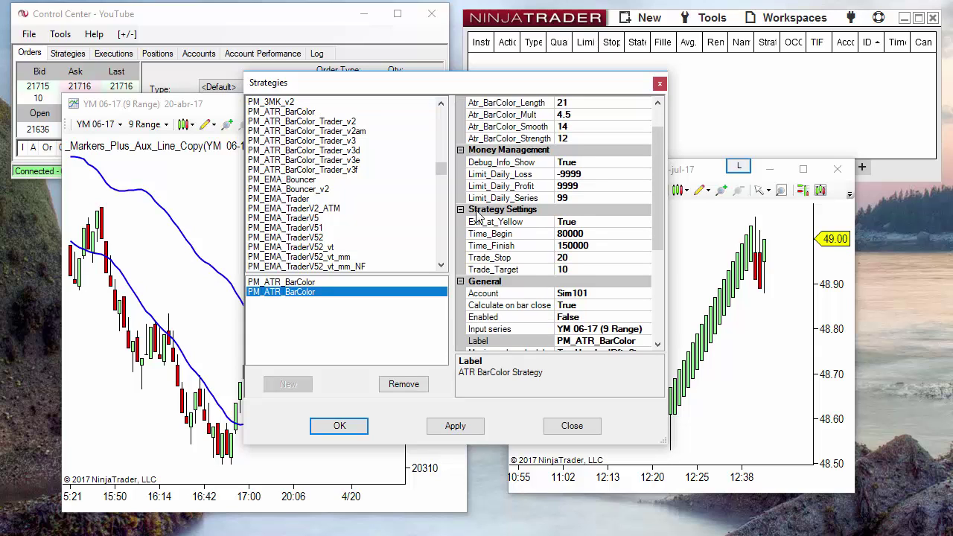
scroll(625, 133, "up", 1)
left_click(582, 139)
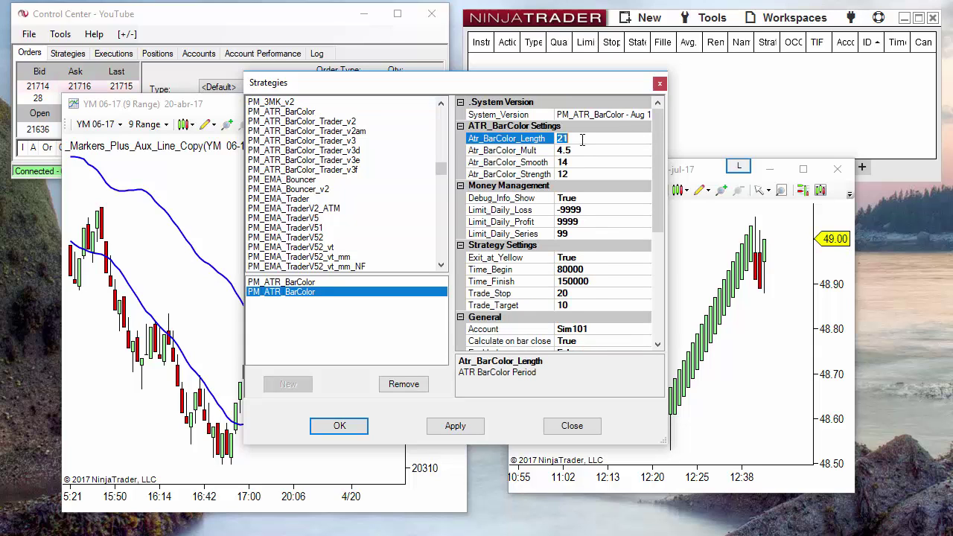
type("1")
left_click(580, 151)
type("2")
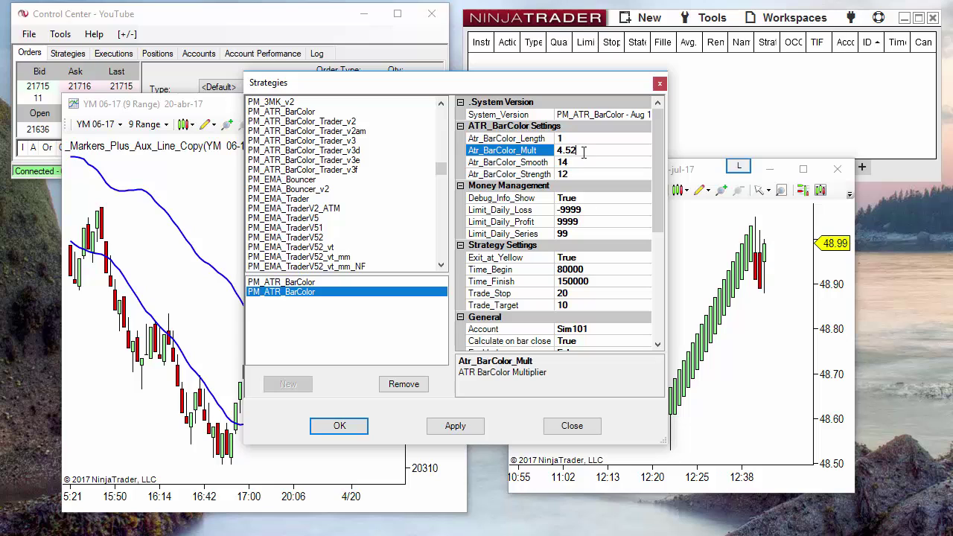
double_click(583, 151)
type("2")
Step: Set Atr_BarColor_Smooth to 3 and Atr_BarColor_Strength to 4 on the second PM_ATR_BarColor instance
left_click(585, 163)
type("3")
left_click(579, 174)
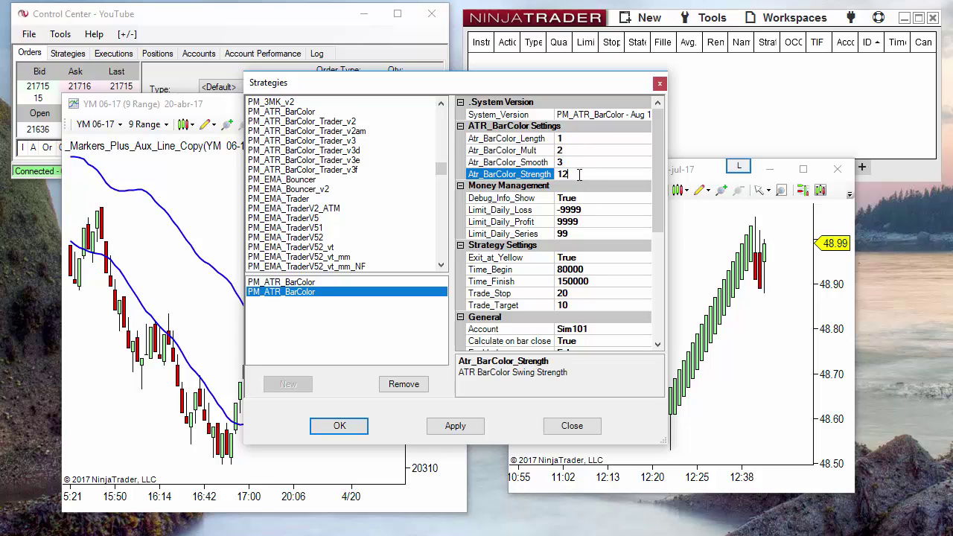
double_click(579, 174)
type("4")
Step: Save the edited parameters as the default for PM_ATR_BarColor and accept the strategies for the YM 06-17 chart
left_click_drag(422, 85, 488, 76)
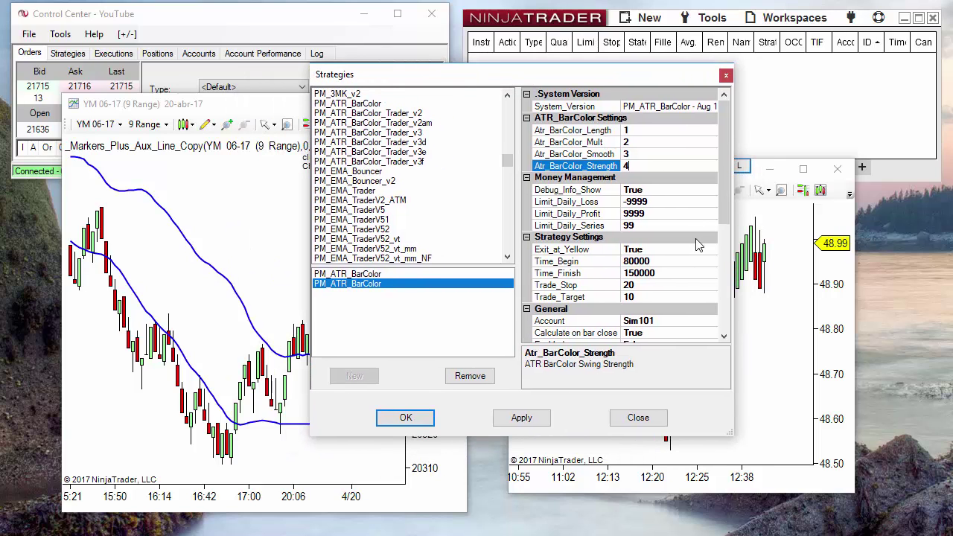
left_click_drag(728, 197, 733, 137)
right_click(637, 151)
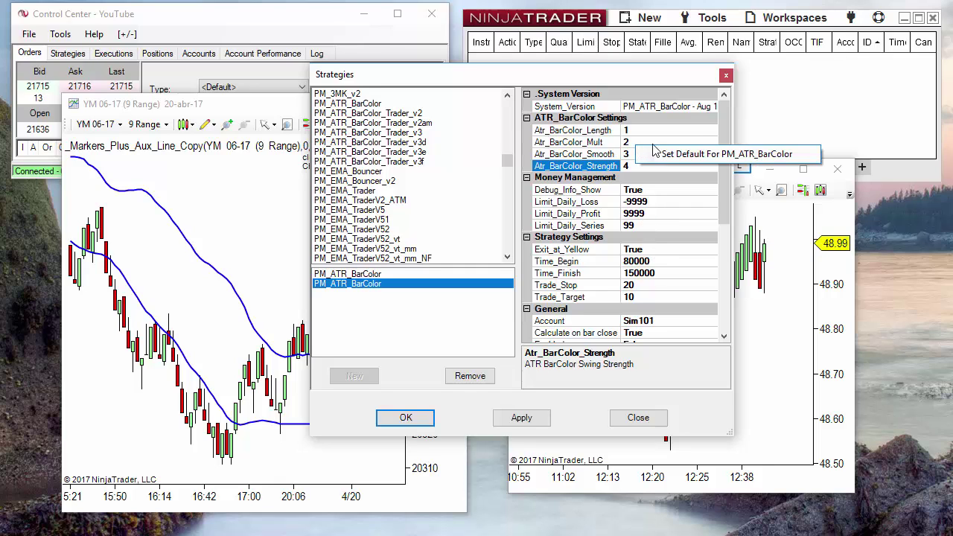
left_click(711, 154)
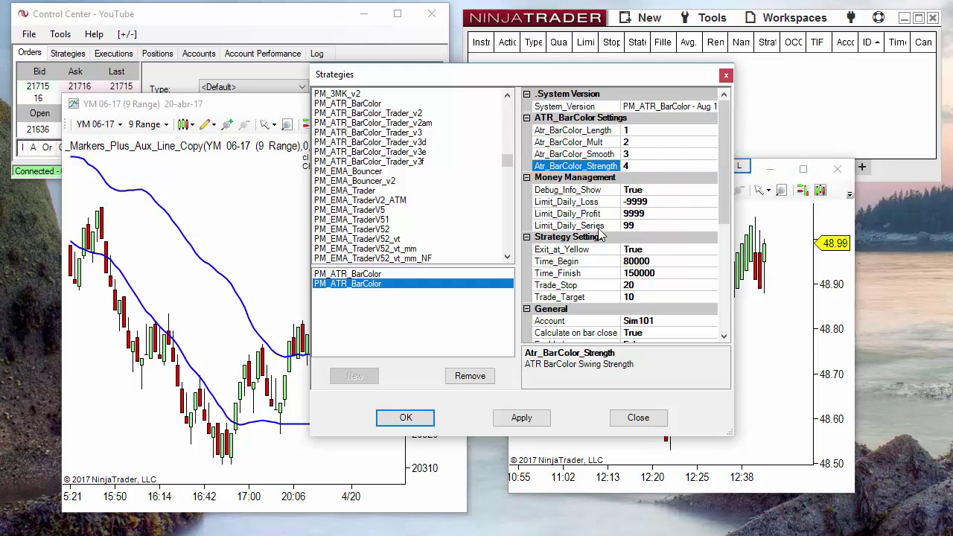
left_click(406, 418)
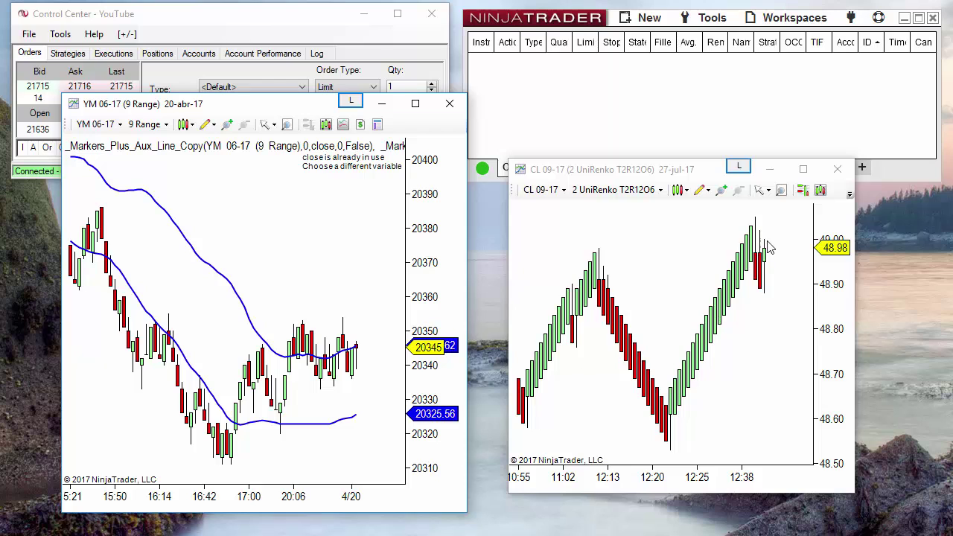
Step: Add PM_ATR_BarColor in the CL 09-17 chart's Strategies dialog to check its default parameters, and close the dialog without applying it
left_click_drag(709, 174, 701, 109)
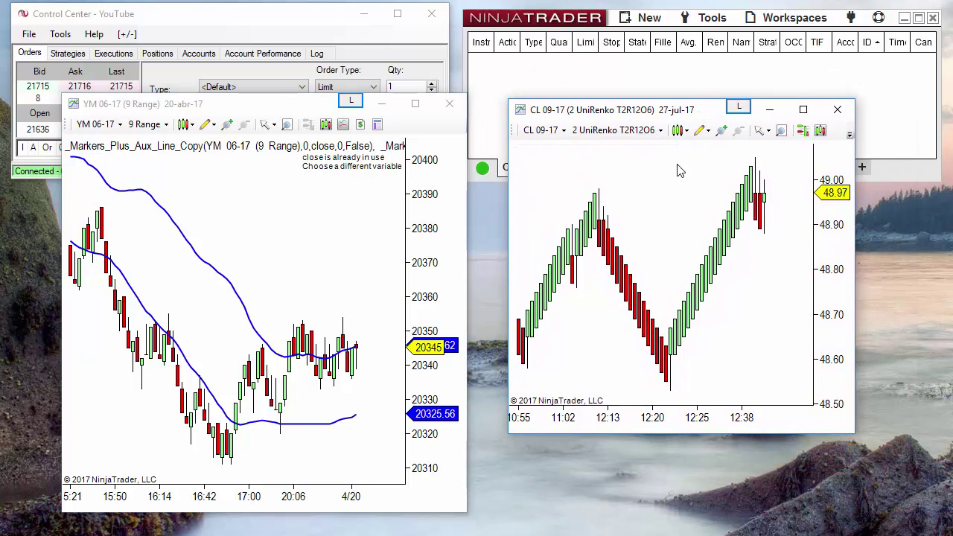
right_click(611, 165)
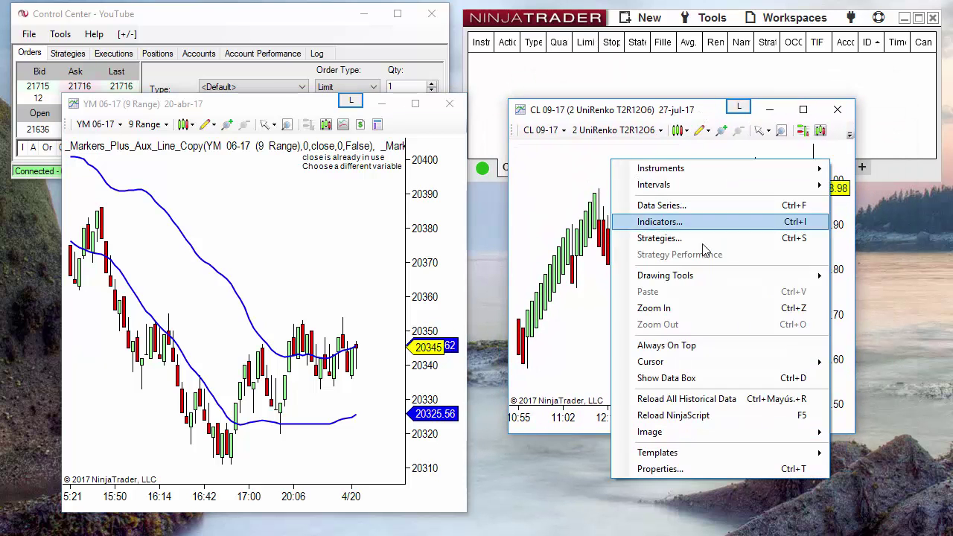
left_click(679, 241)
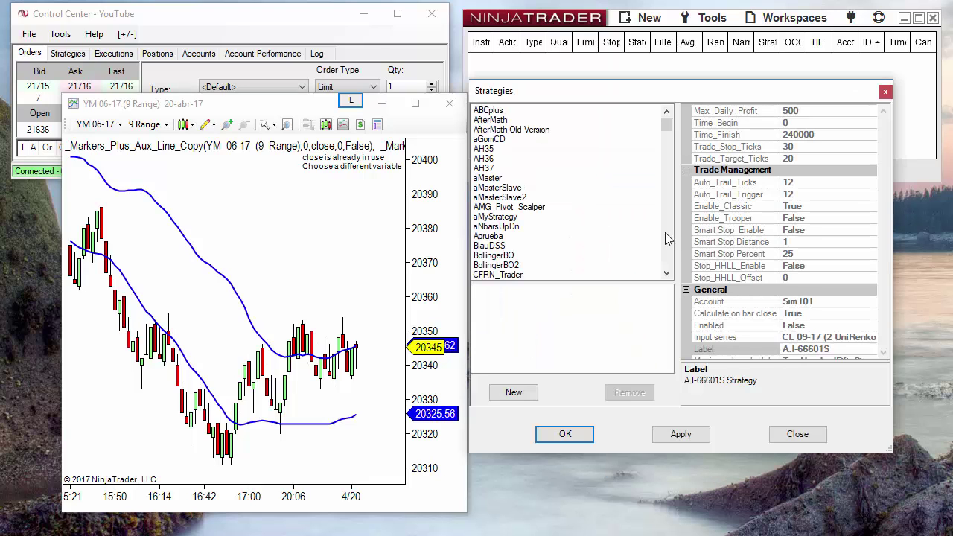
left_click_drag(559, 104, 498, 70)
left_click_drag(620, 103, 622, 184)
scroll(622, 183, "up", 3)
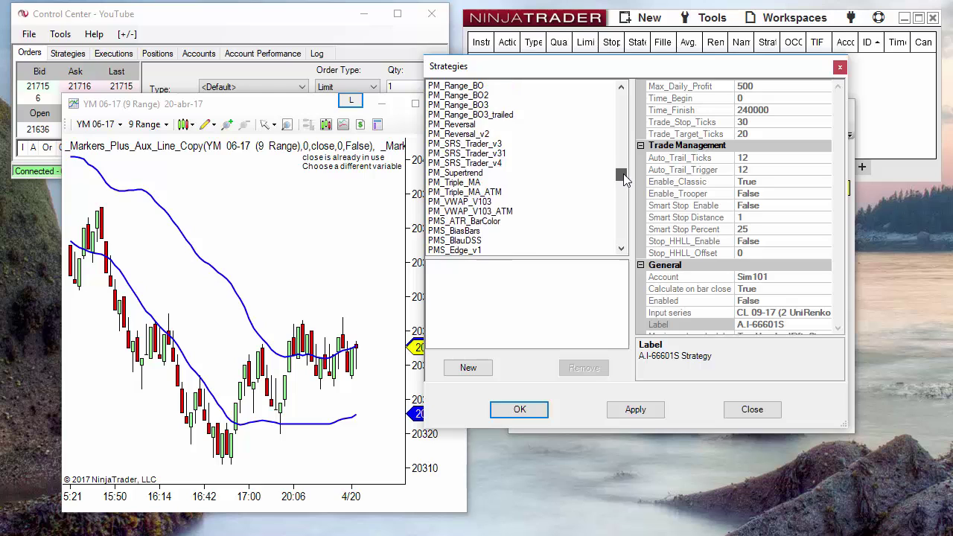
scroll(543, 152, "up", 4)
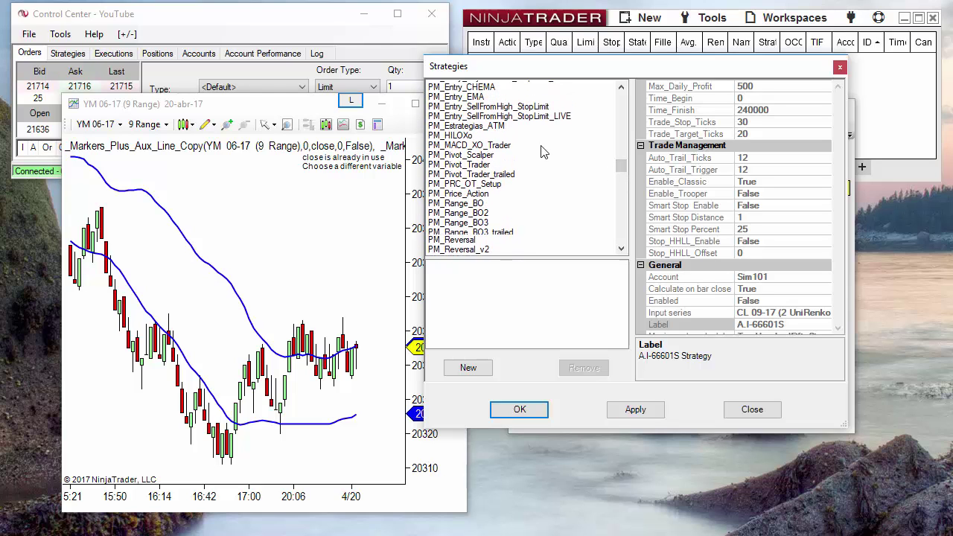
scroll(506, 119, "up", 4)
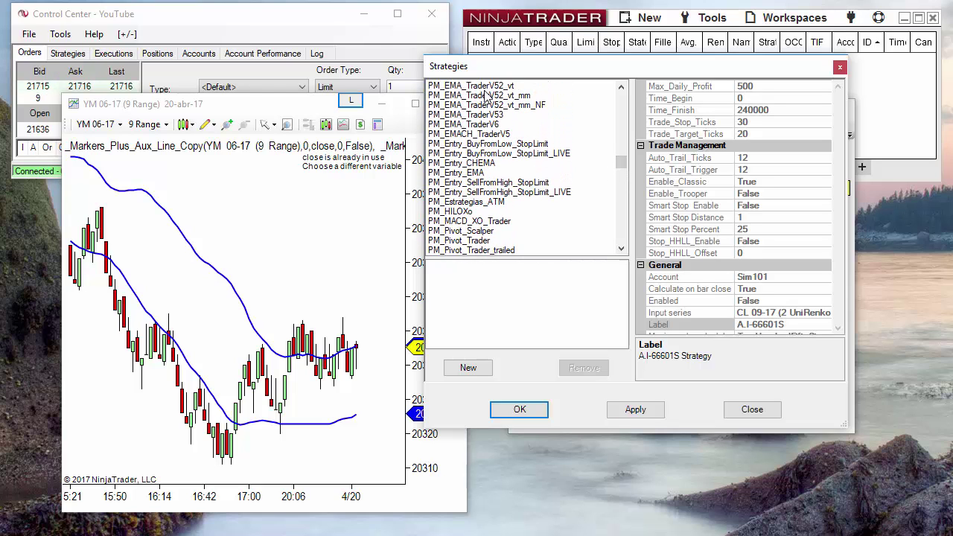
scroll(491, 95, "up", 4)
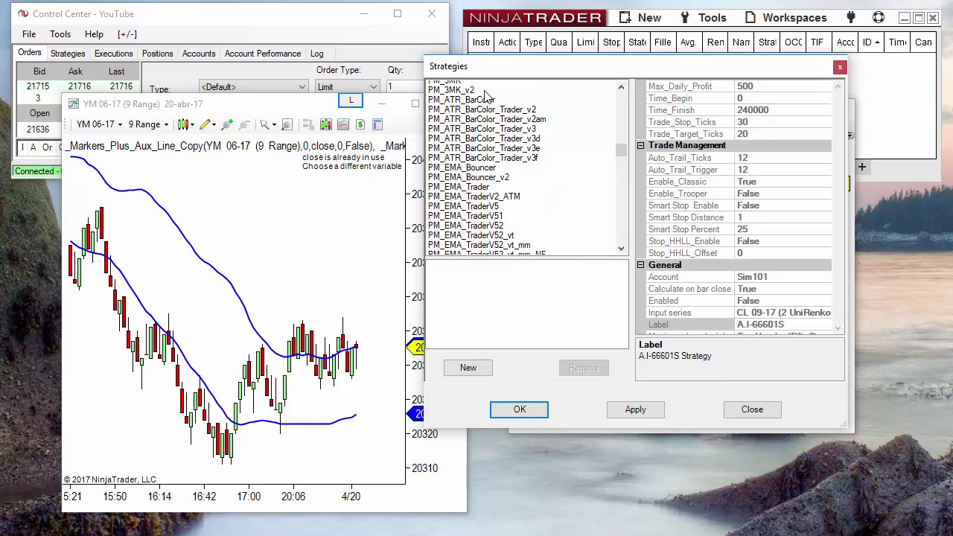
left_click(491, 124)
double_click(491, 124)
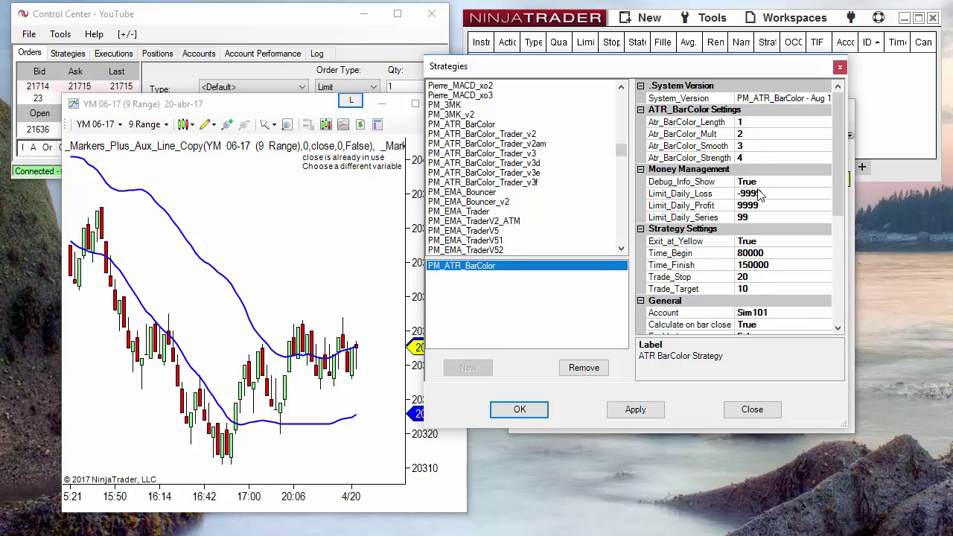
left_click(751, 409)
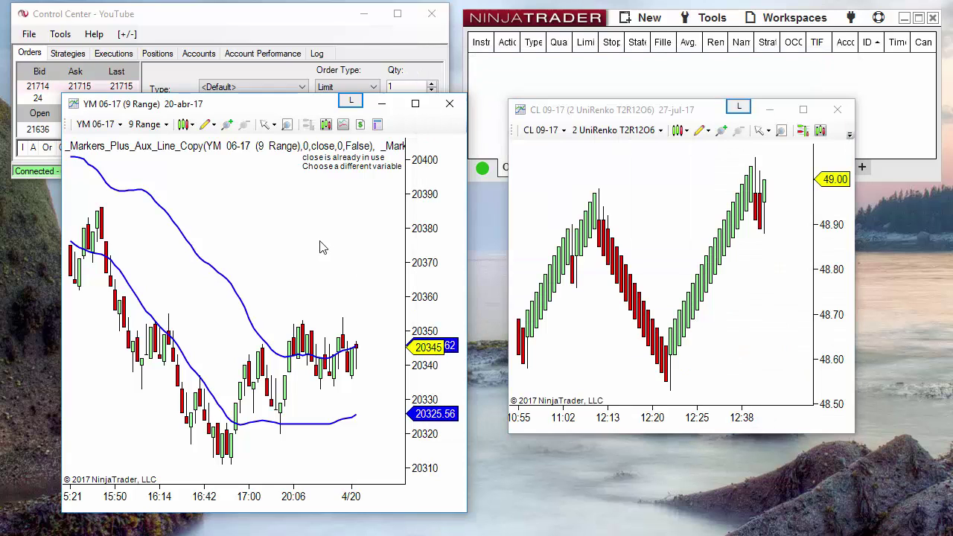
Step: Save the first PM_ATR_BarColor instance's parameters on the YM 06-17 chart as the strategy default and close the Strategies dialog
right_click(272, 205)
left_click(338, 282)
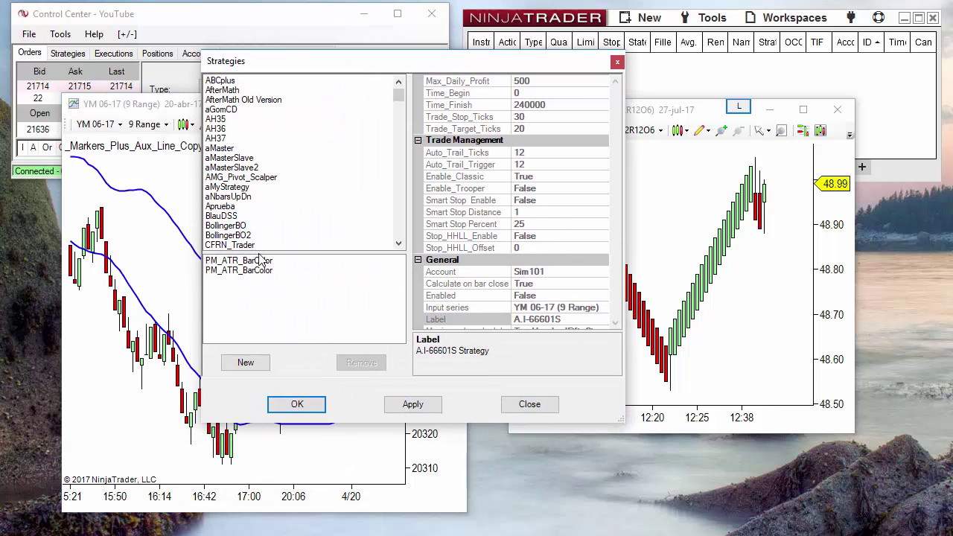
left_click(252, 262)
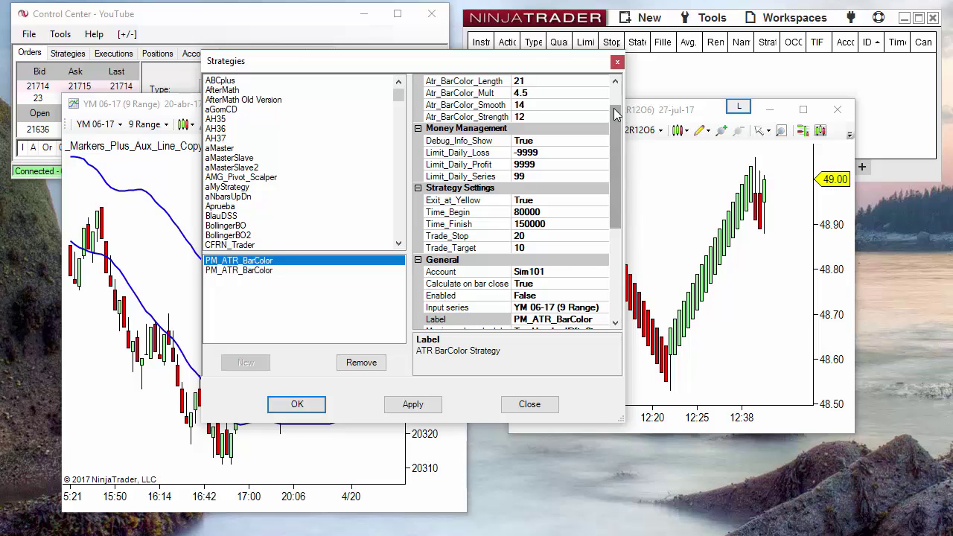
scroll(614, 108, "up", 1)
right_click(552, 136)
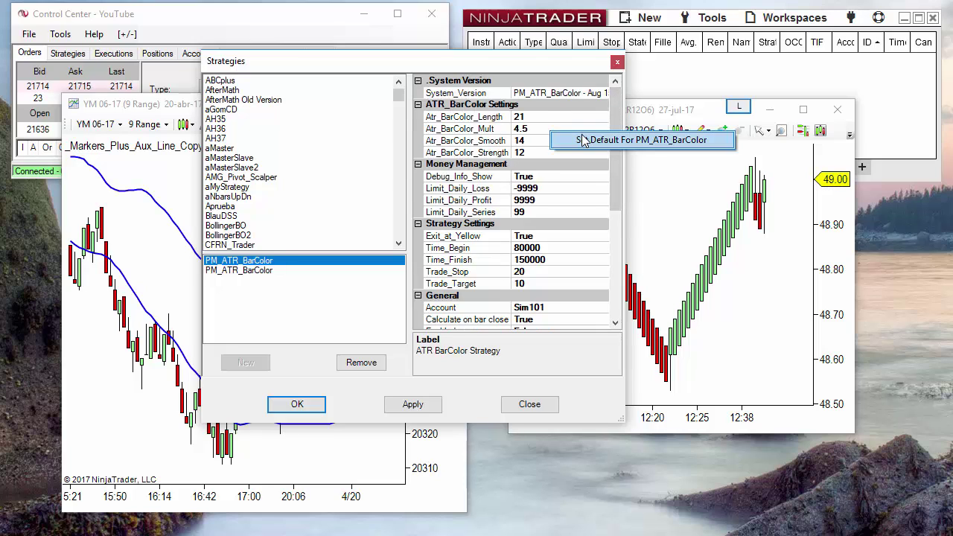
left_click(586, 140)
left_click(529, 404)
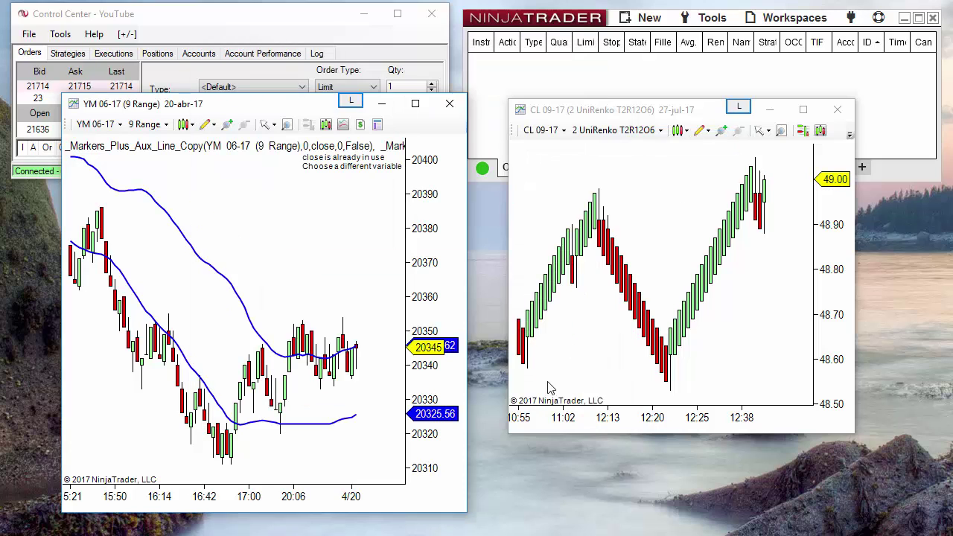
Step: Add PM_ATR_BarColor to the CL 09-17 chart's strategies again to review the restored defaults, and close without applying it
right_click(674, 202)
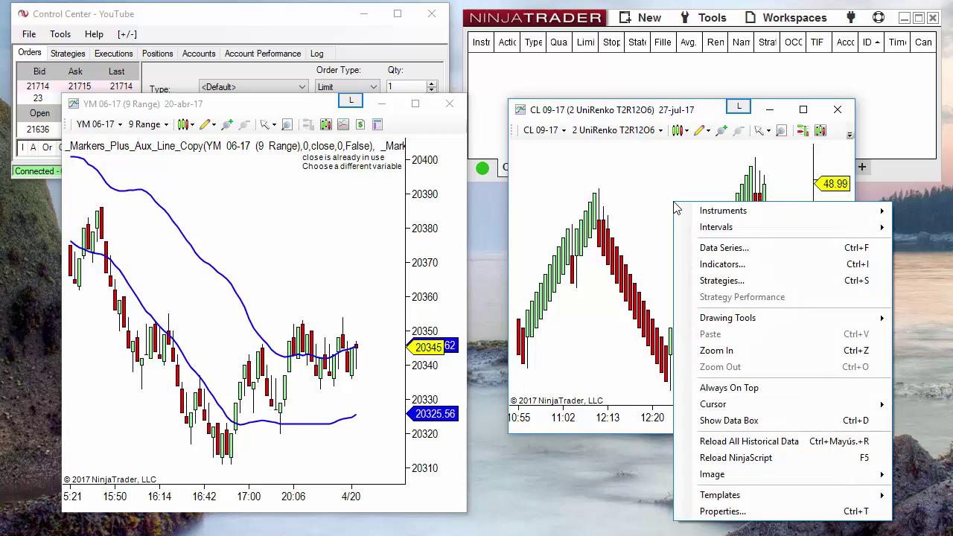
left_click(736, 281)
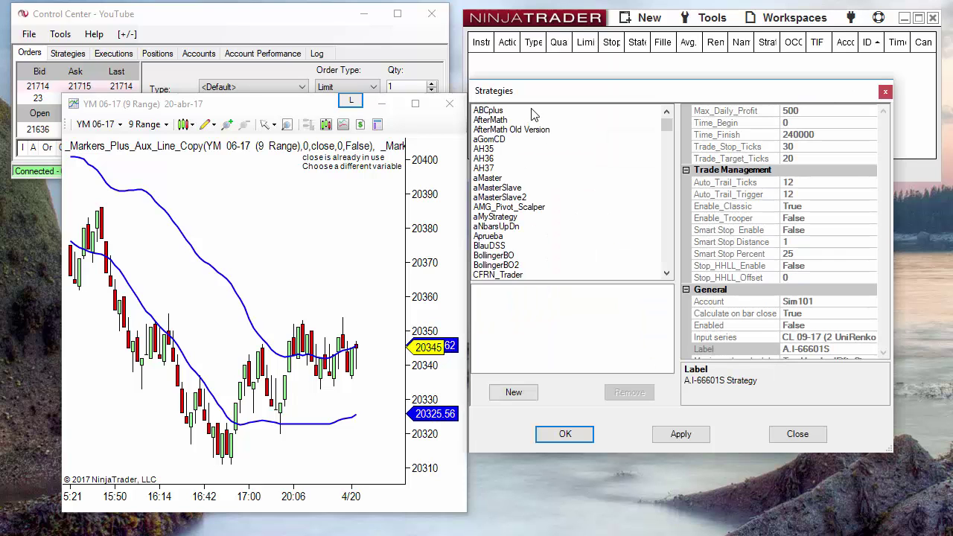
left_click_drag(529, 94, 524, 149)
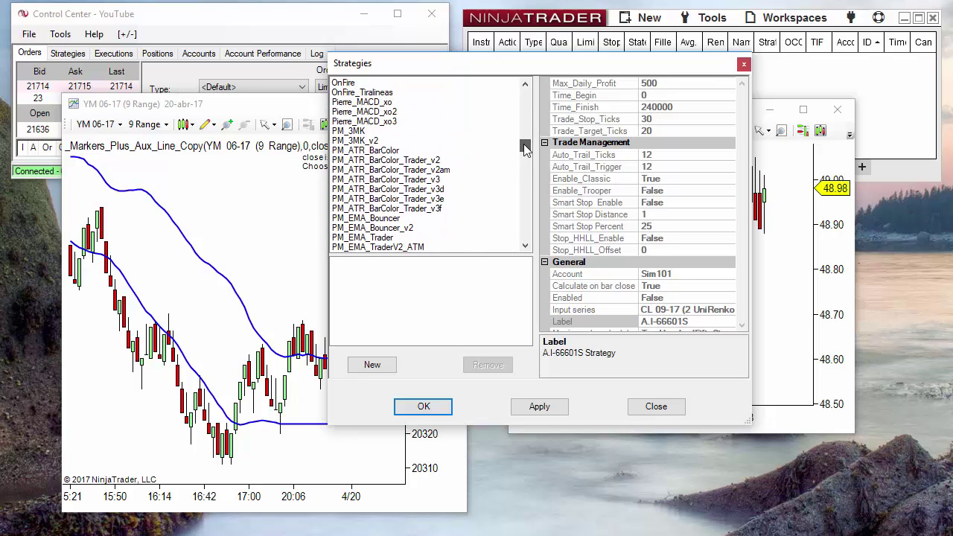
double_click(381, 151)
scroll(744, 109, "up", 1)
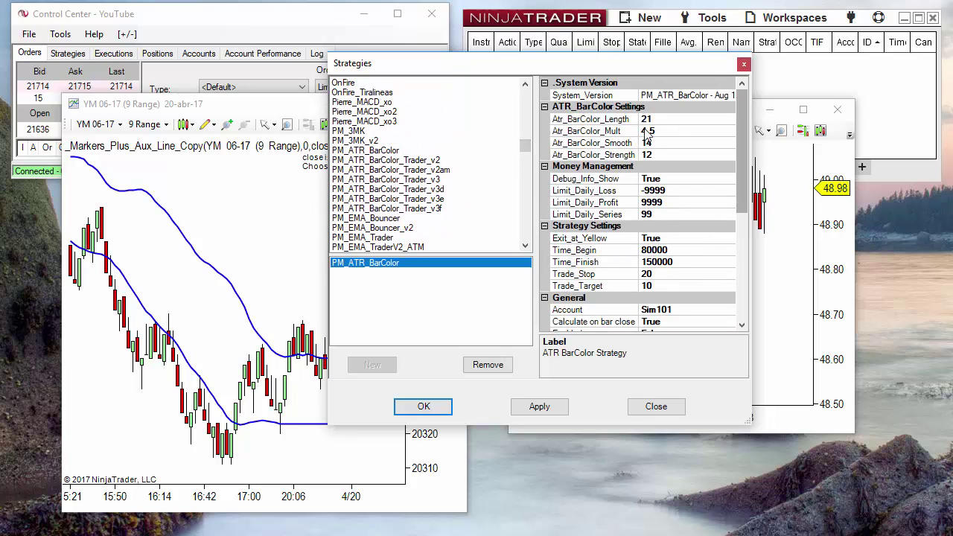
left_click(663, 406)
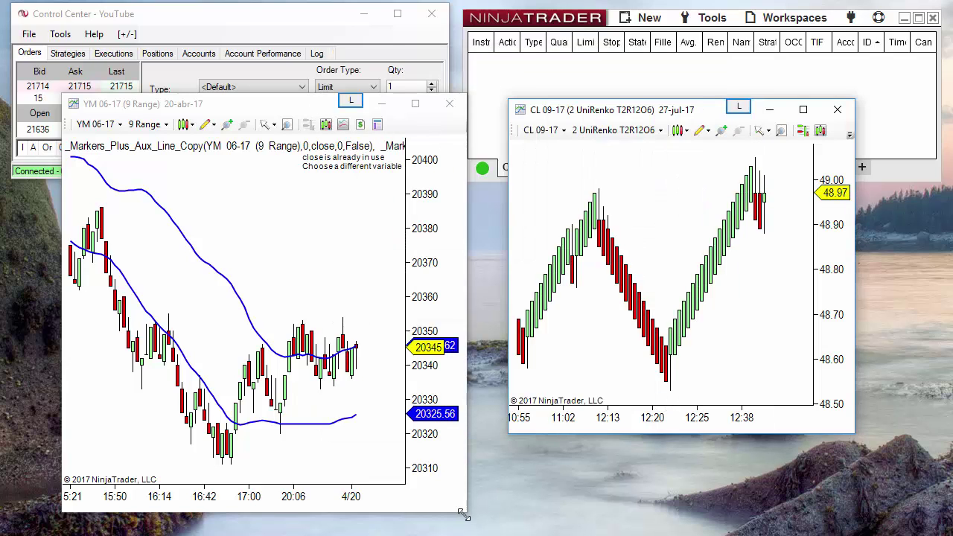
Step: Shorten the YM 06-17 chart window and open the Documents\NinjaTrader 7\templates\Strategy folder in File Explorer
left_click_drag(462, 513, 461, 418)
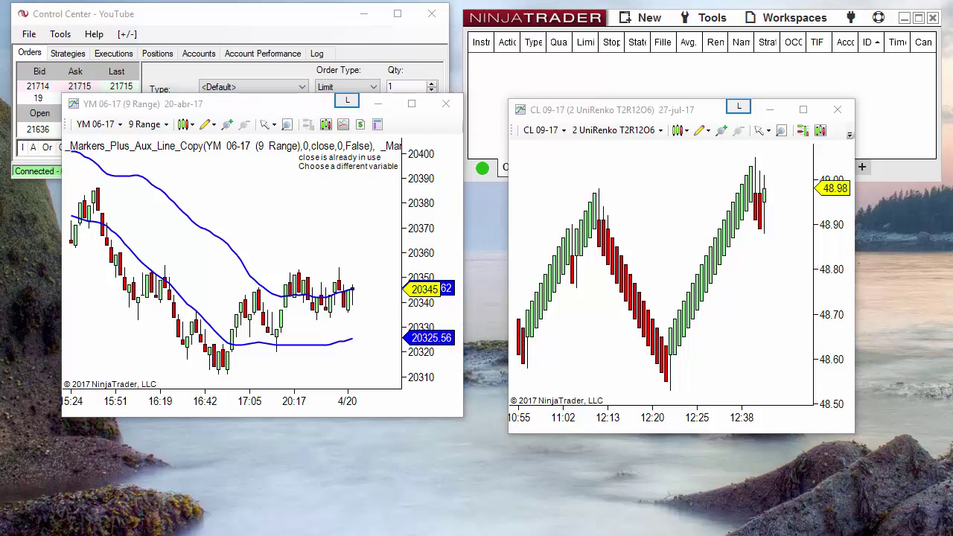
left_click_drag(516, 315, 544, 100)
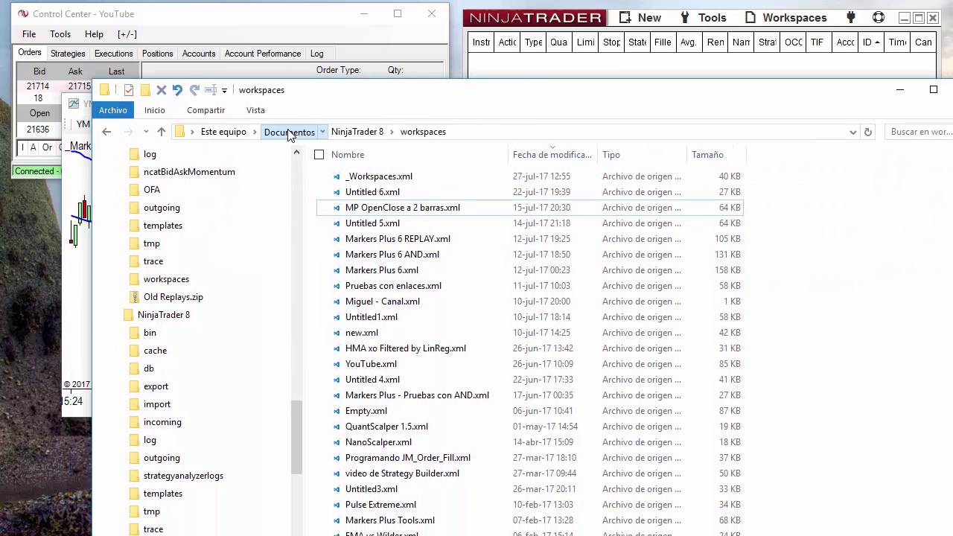
left_click(289, 131)
double_click(386, 411)
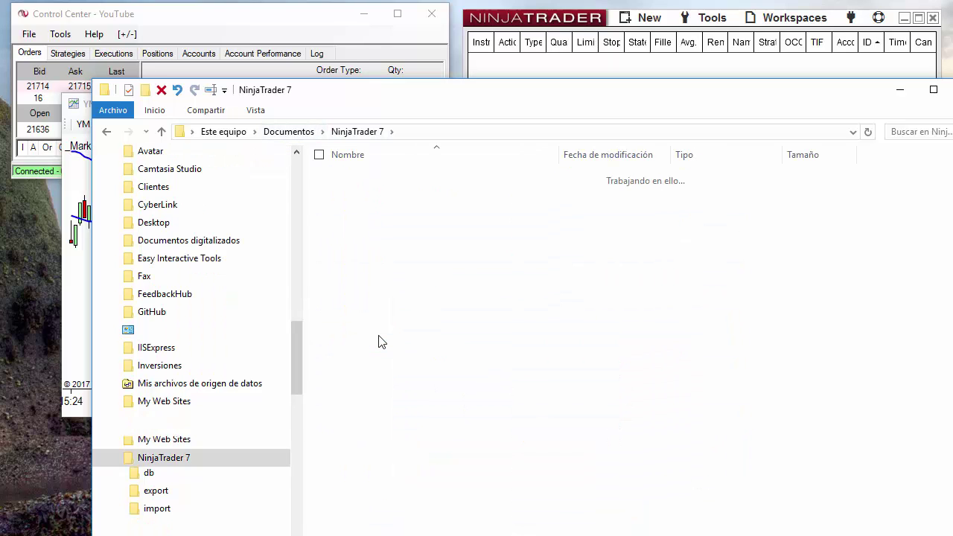
double_click(380, 341)
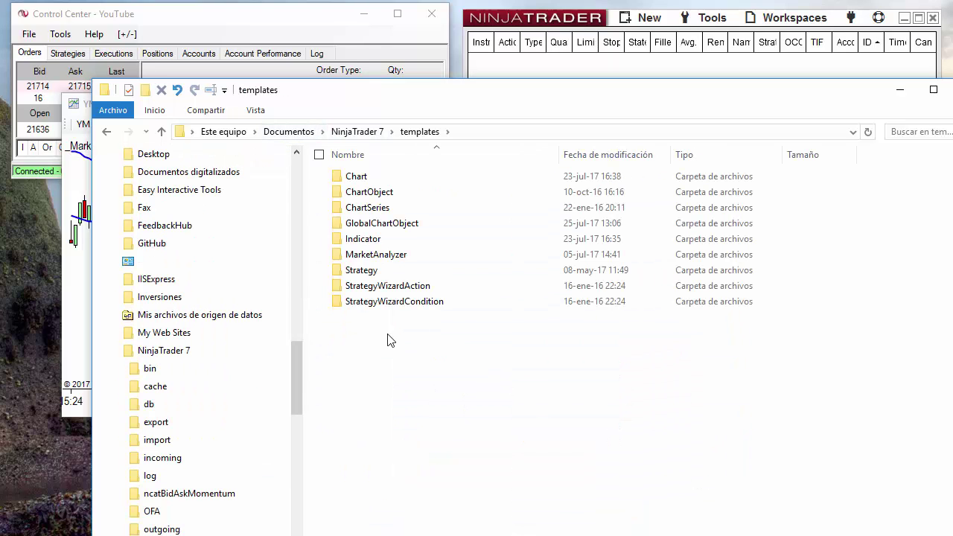
double_click(360, 271)
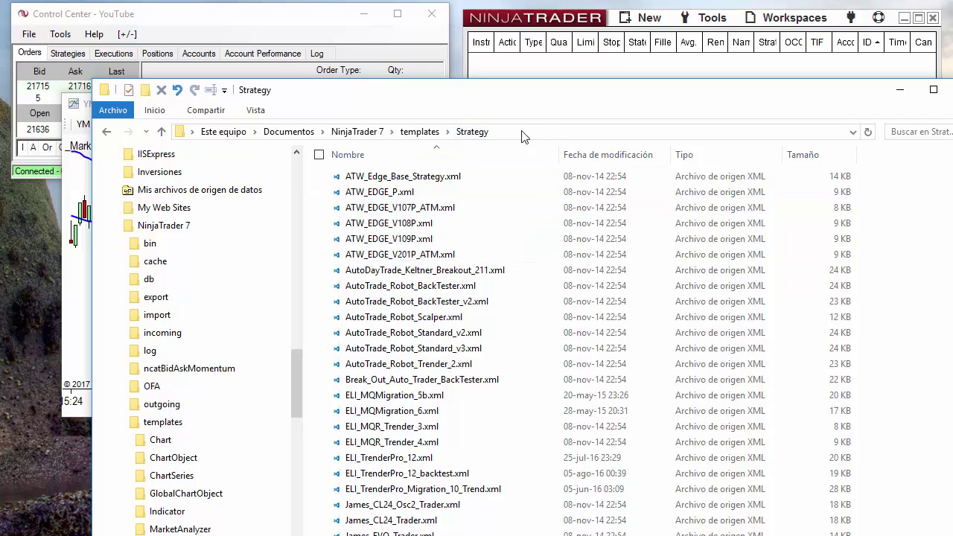
Step: Sort the strategy template files newest first, examine PM_ATR_BarColor.xml and the folder's full path, and close the folder window
left_click(374, 230)
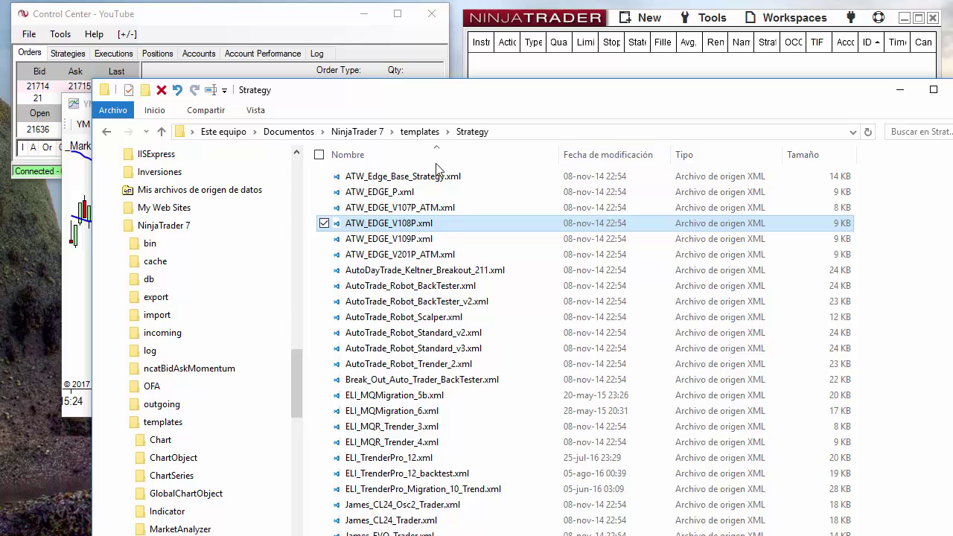
left_click(585, 158)
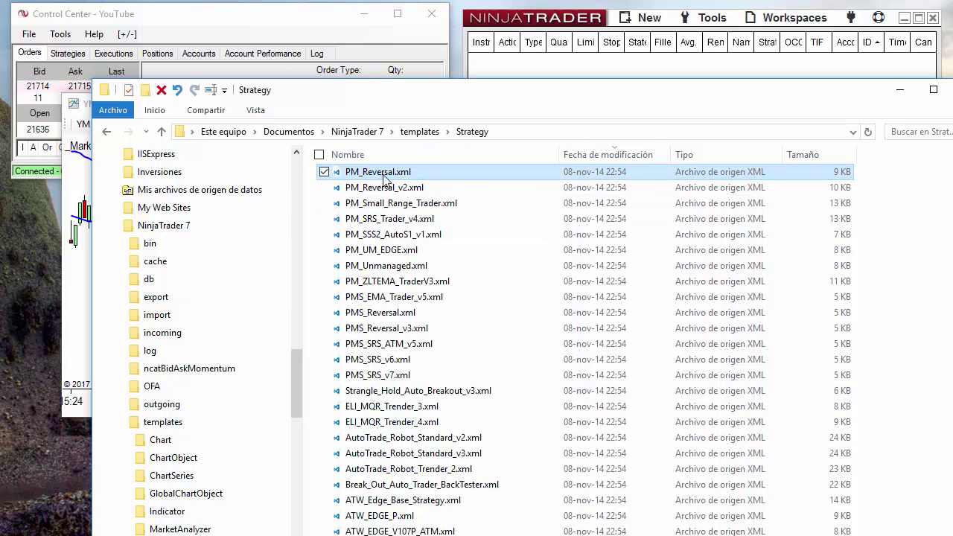
scroll(567, 219, "up", 10)
scroll(567, 219, "up", 5)
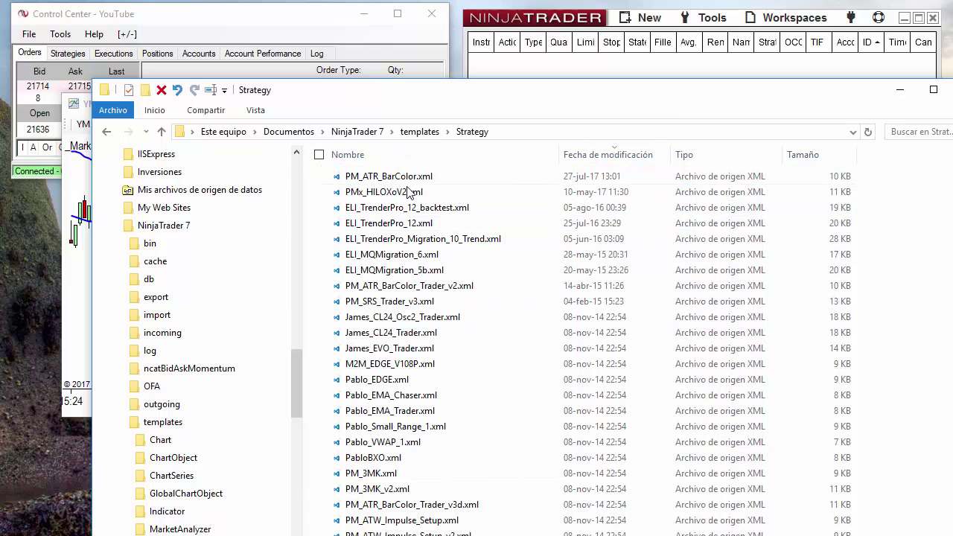
left_click(342, 177)
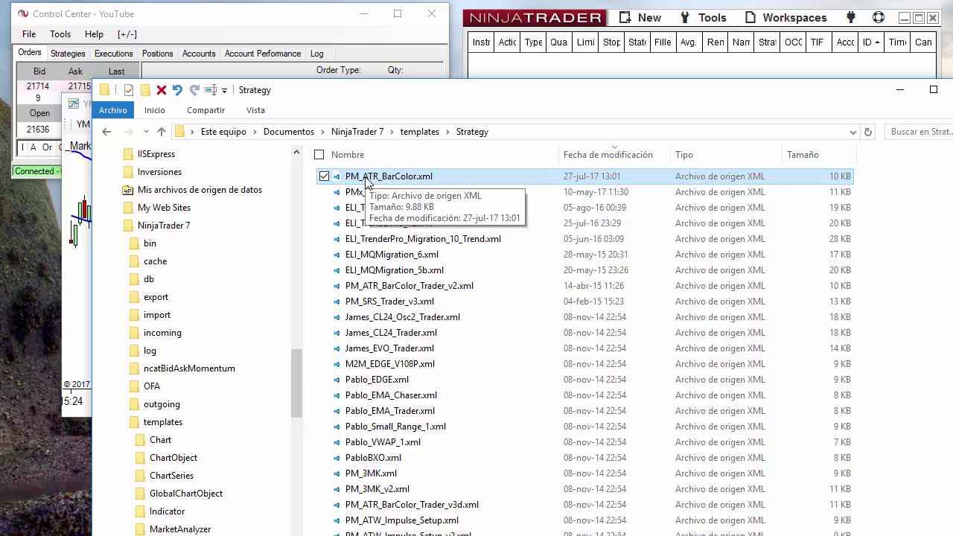
left_click(517, 140)
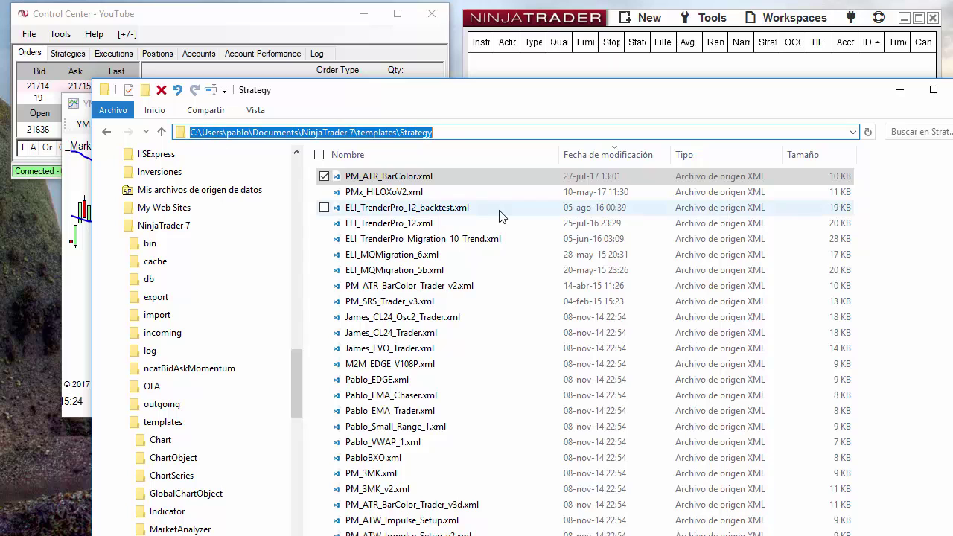
left_click(464, 253)
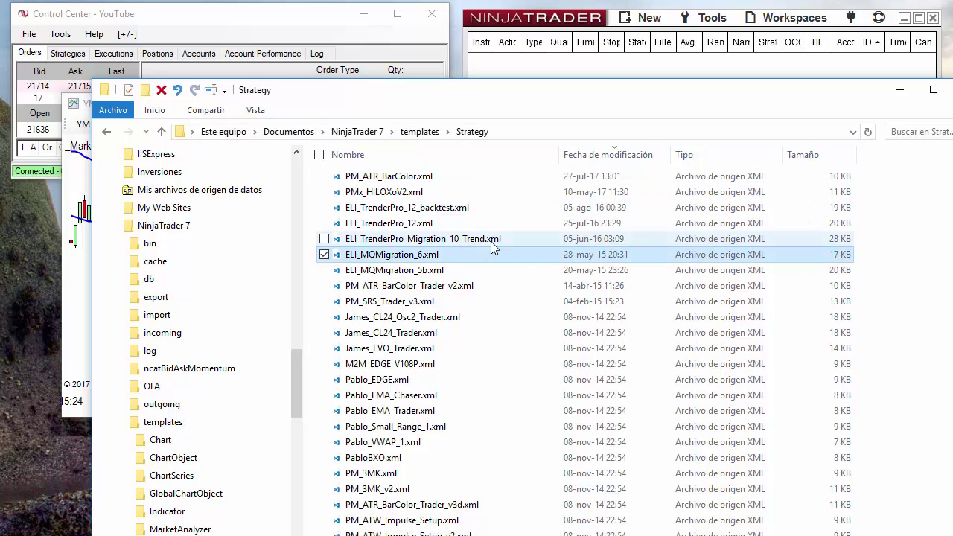
left_click(952, 89)
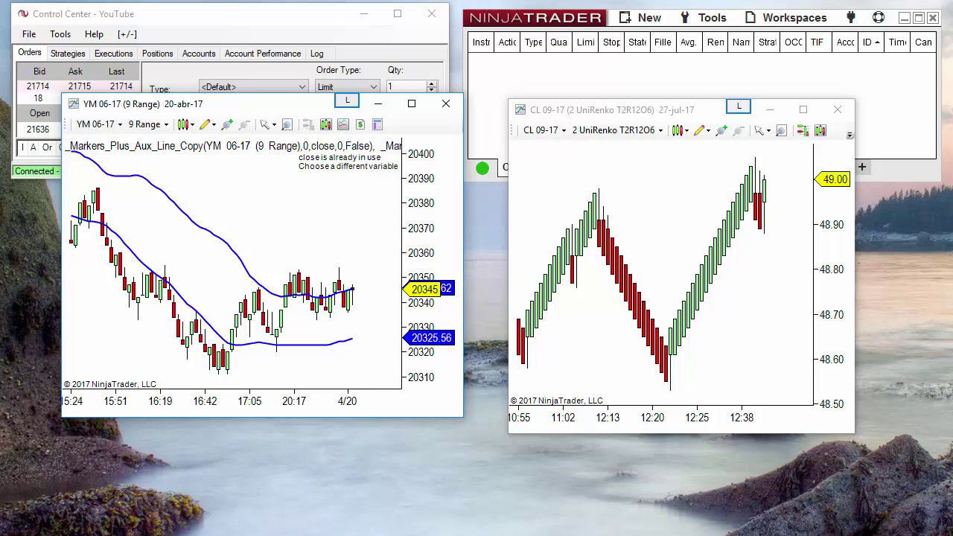
Step: Bring the NinjaTrader 8 CL 09-17 chart to the front, reposition it and enlarge it to fill most of the screen
key("alt+Tab")
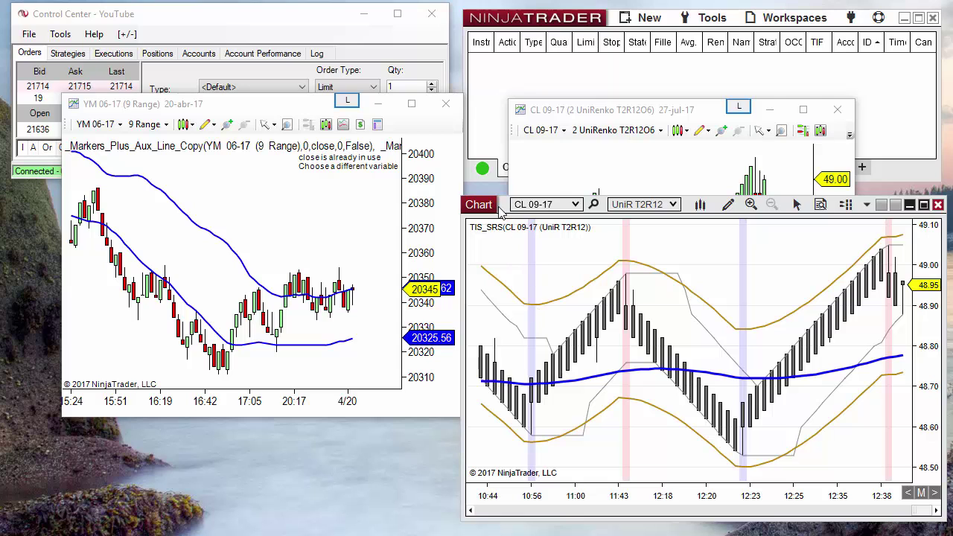
left_click_drag(480, 209, 53, 27)
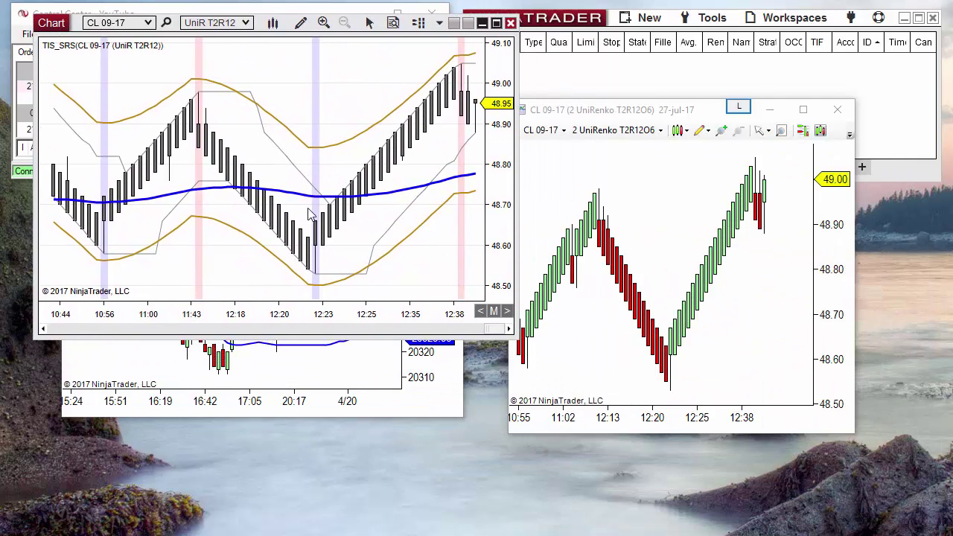
left_click_drag(510, 334, 917, 510)
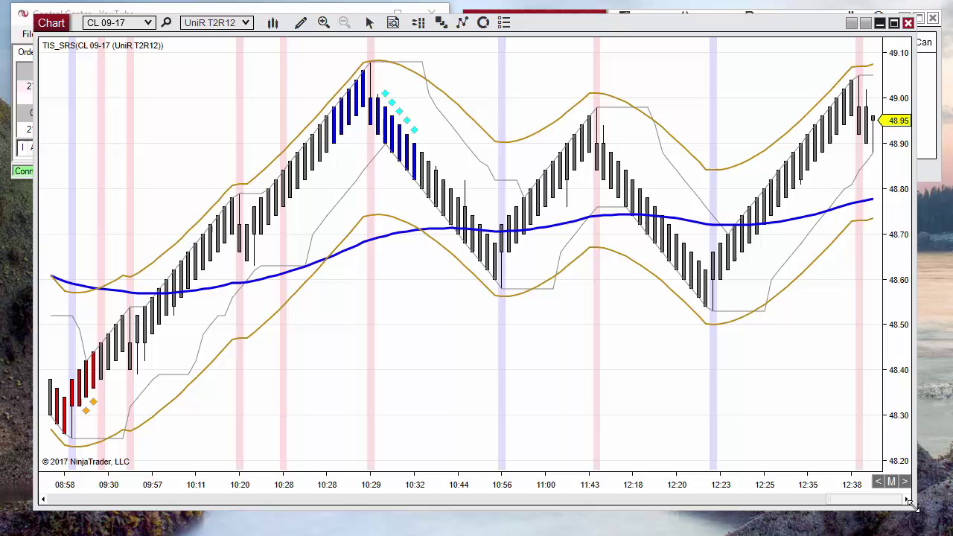
Step: Add Markers Plus in the CL 09-17 chart's Strategies dialog, review its saved strategy templates, and leave without loading one
right_click(314, 58)
left_click(225, 158)
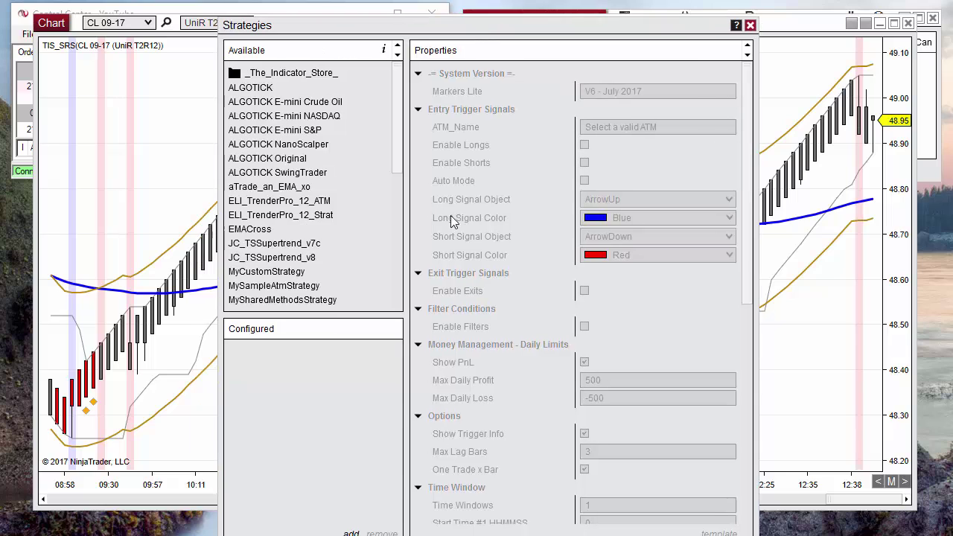
left_click(291, 73)
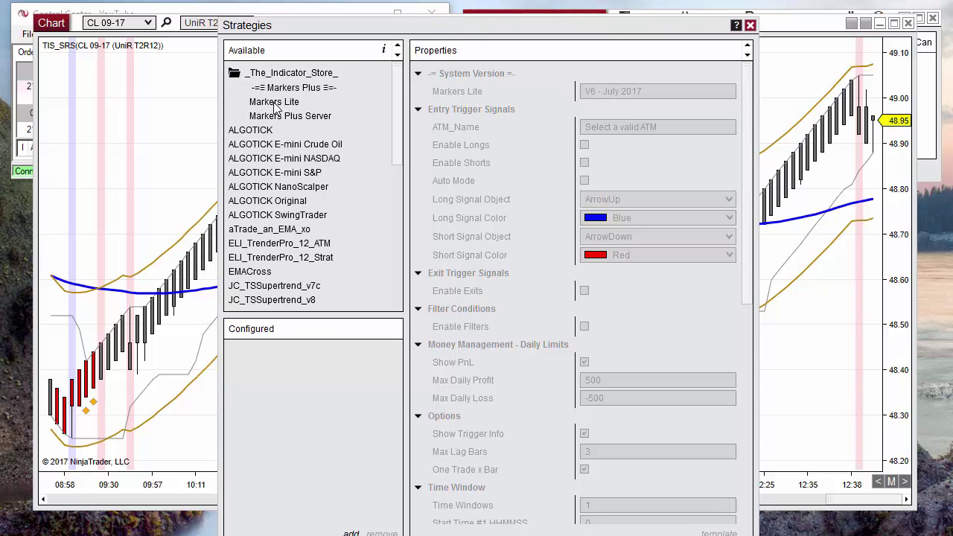
double_click(281, 89)
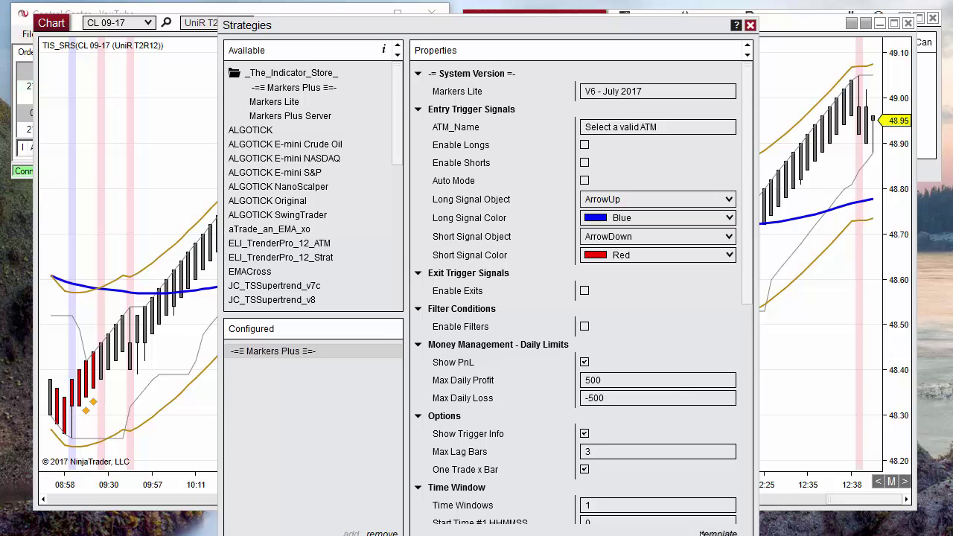
mouse_move(737, 533)
left_click(722, 533)
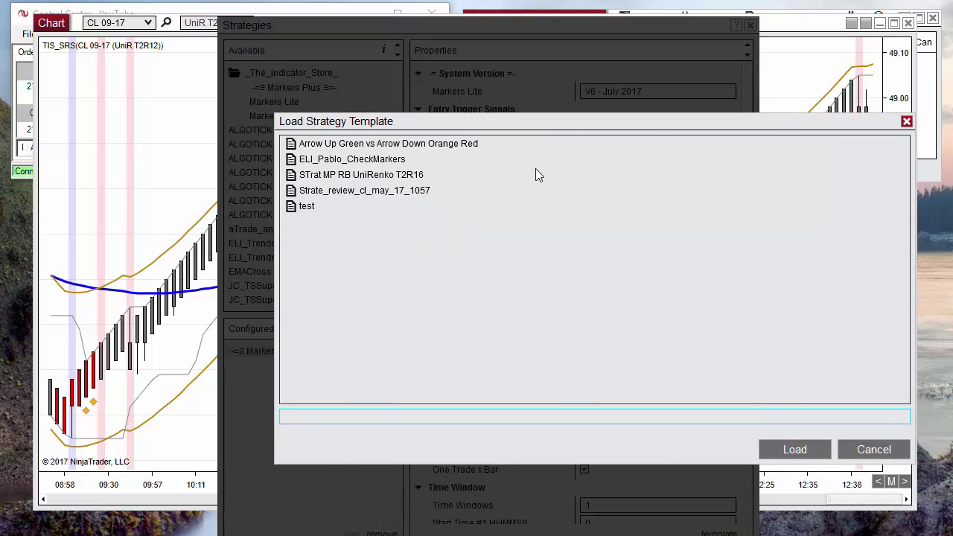
left_click(873, 450)
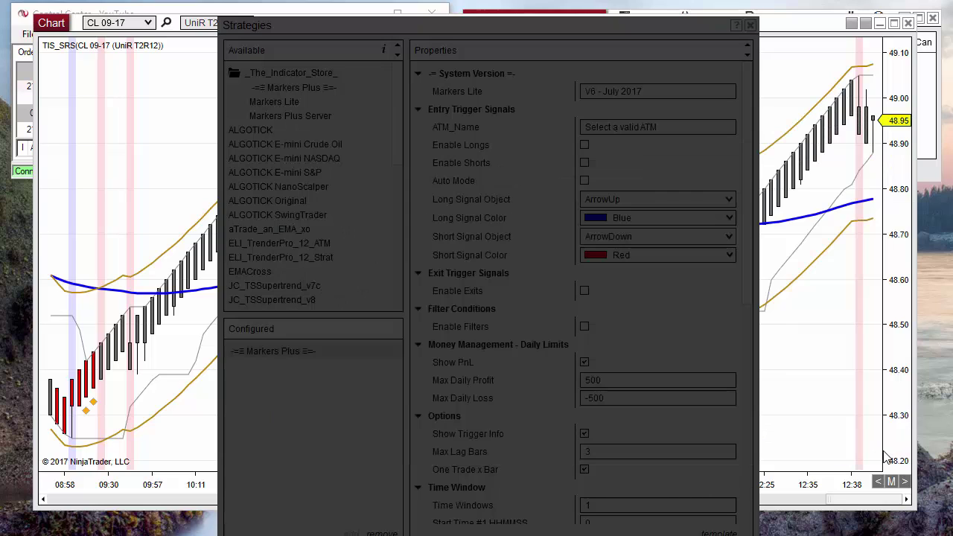
key("Return")
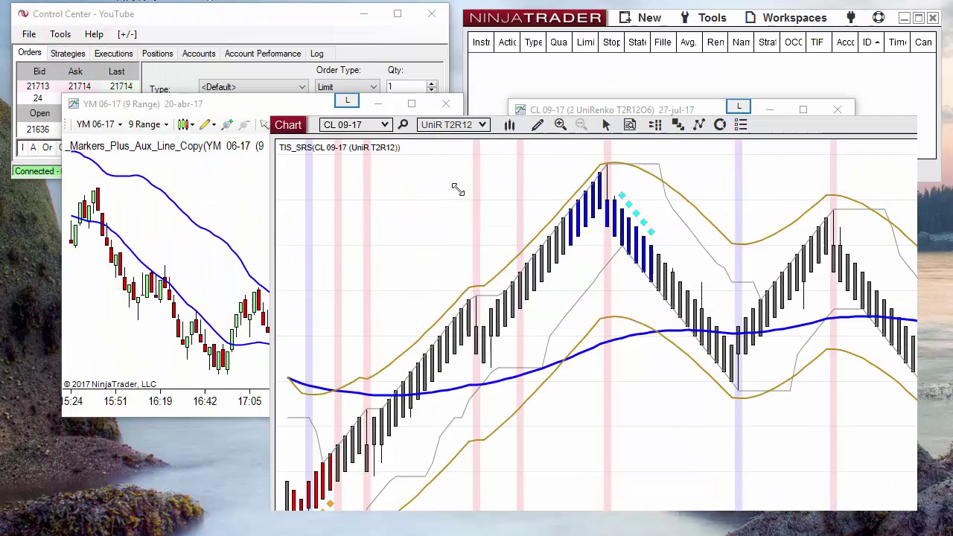
Step: Shrink the NinjaTrader 8 CL 09-17 chart window and open the Documents\NinjaTrader 8\templates folder in File Explorer
left_click_drag(458, 189, 484, 179)
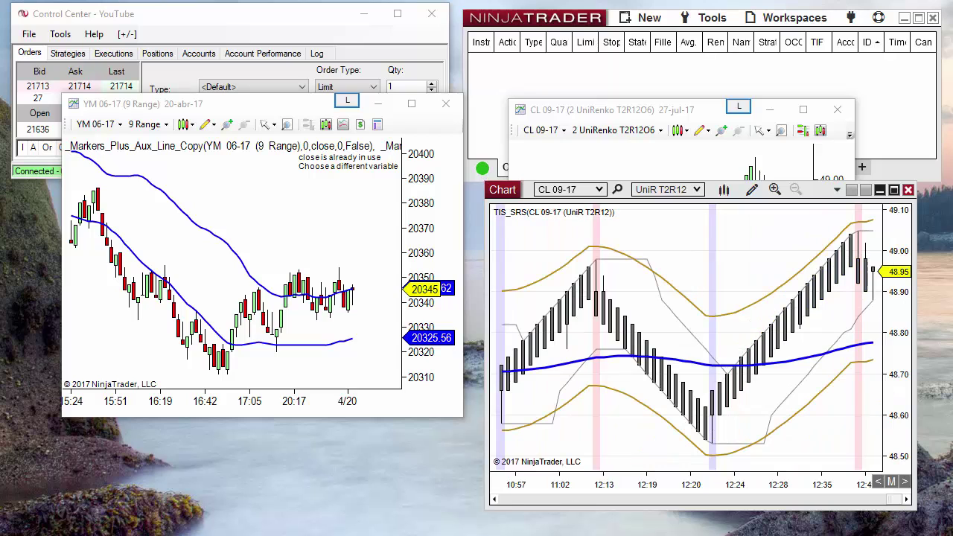
key("super+e")
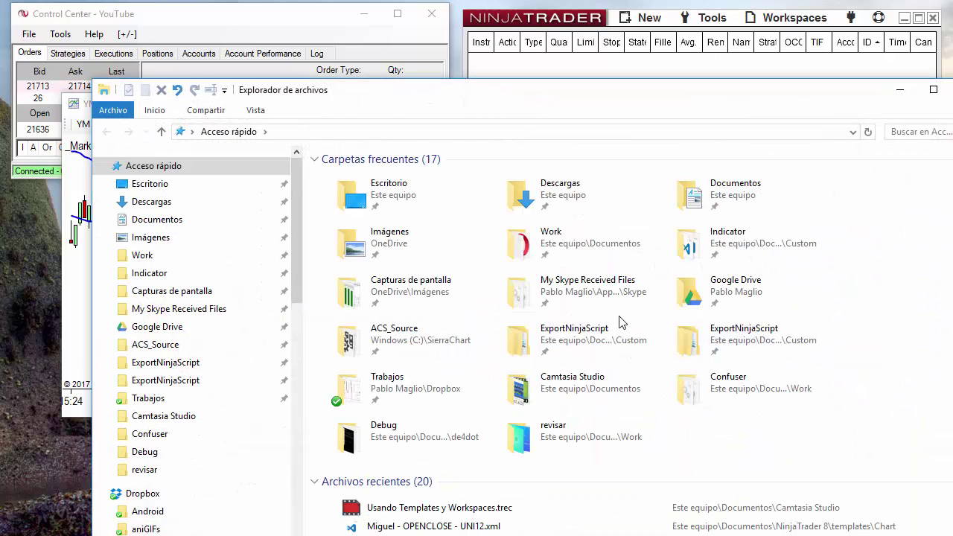
double_click(759, 195)
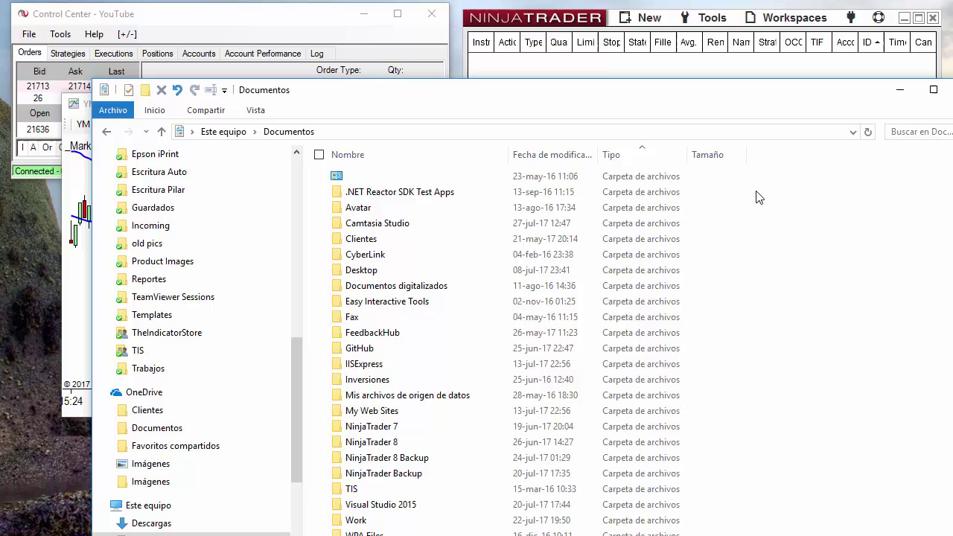
double_click(376, 443)
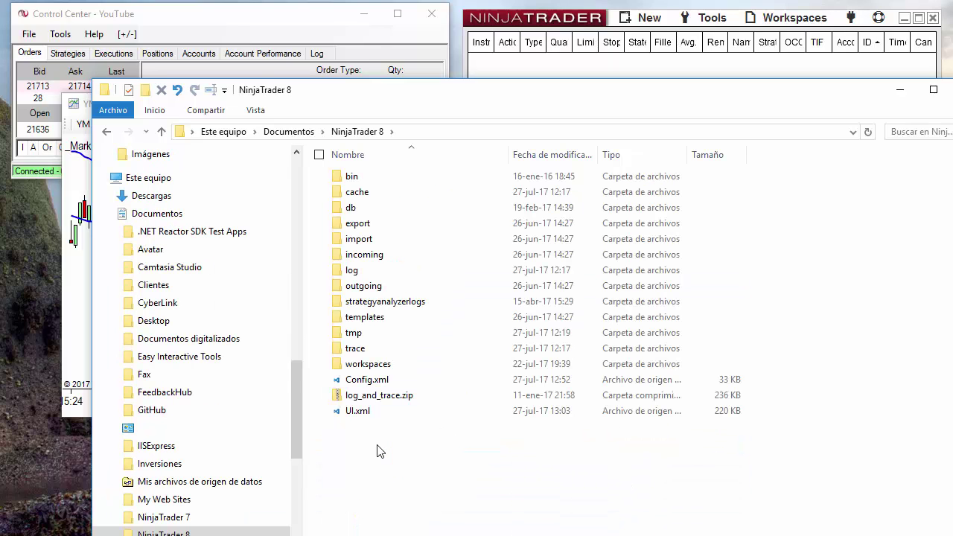
double_click(389, 318)
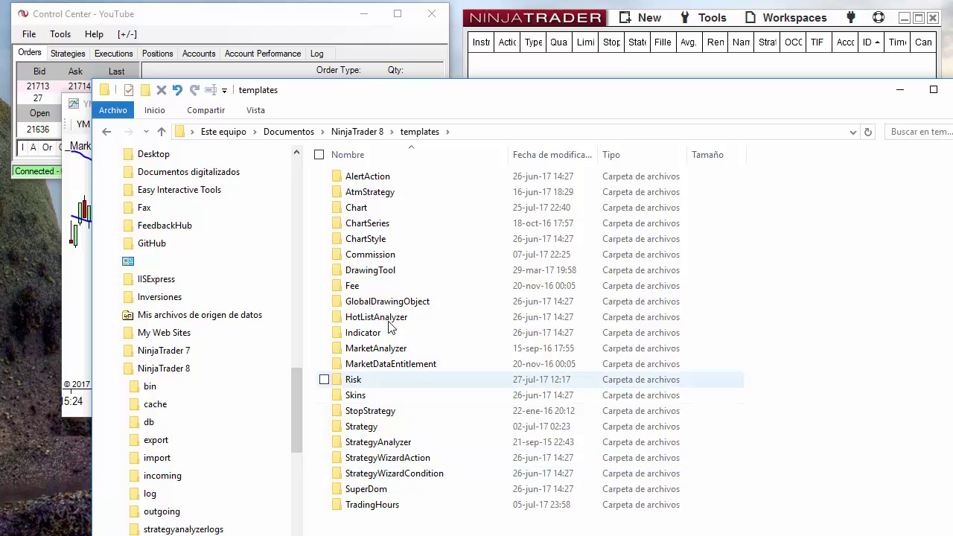
Step: Examine the saved template files in the Strategy\_The_Indicator_Store_.MarkersPlus folder, return to the Strategy folder, and close the folder window
double_click(380, 427)
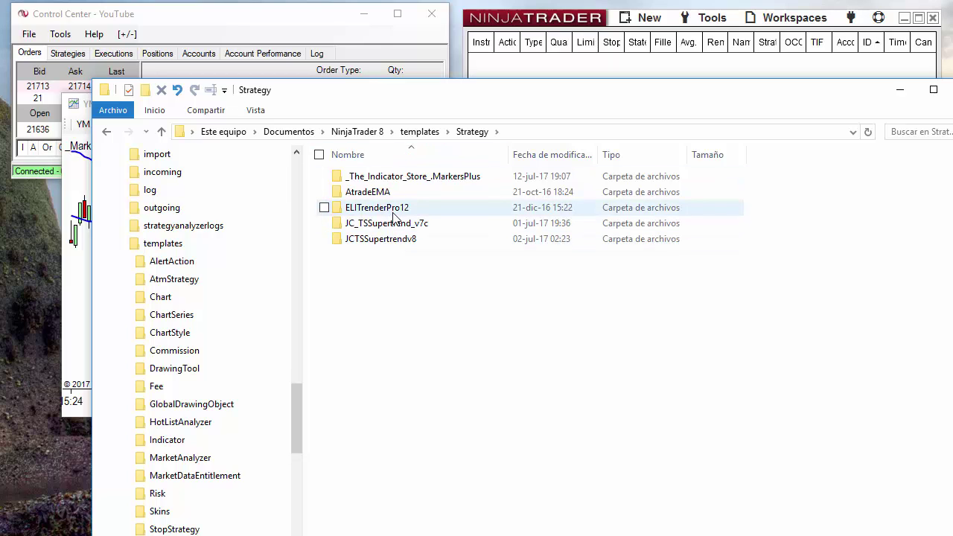
double_click(391, 182)
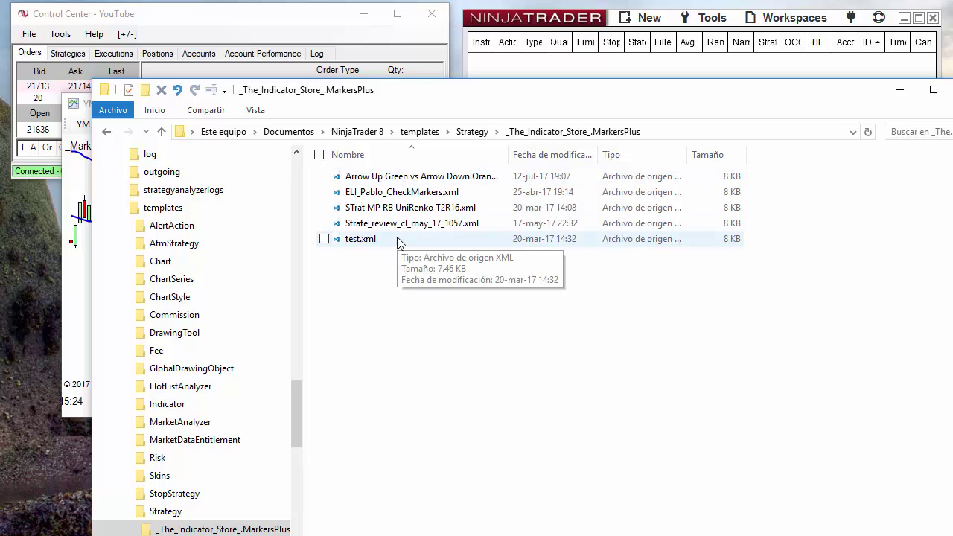
left_click(484, 134)
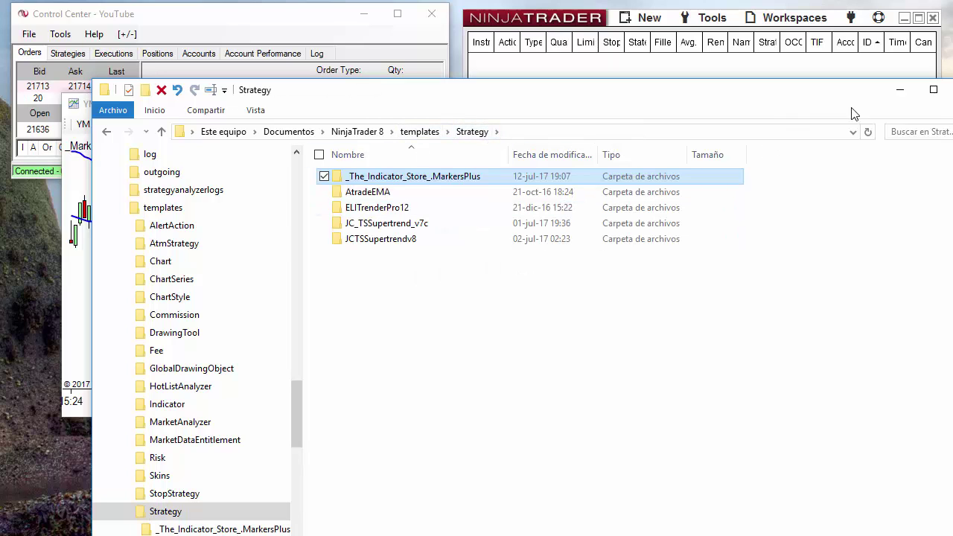
key("alt+F4")
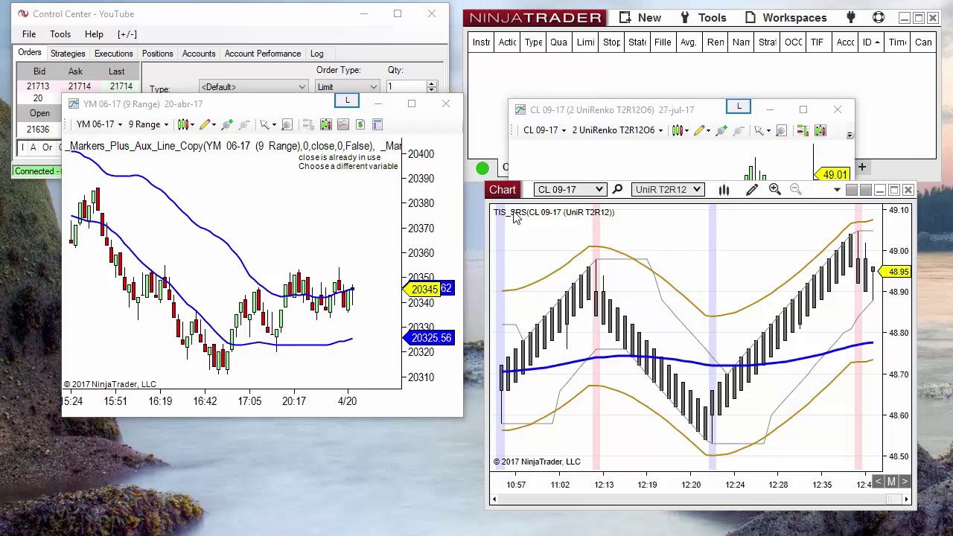
Step: Move the NinjaTrader 7 CL 09-17 chart over the YM 06-17 chart, make it shorter and wider, and raise the NinjaTrader 8 CL 09-17 chart
left_click_drag(532, 116, 140, 192)
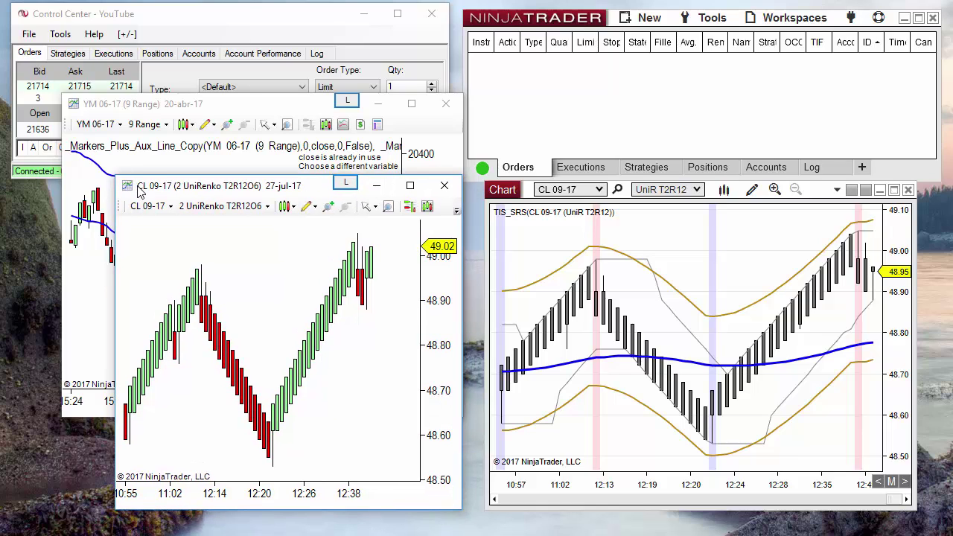
left_click_drag(160, 177, 160, 243)
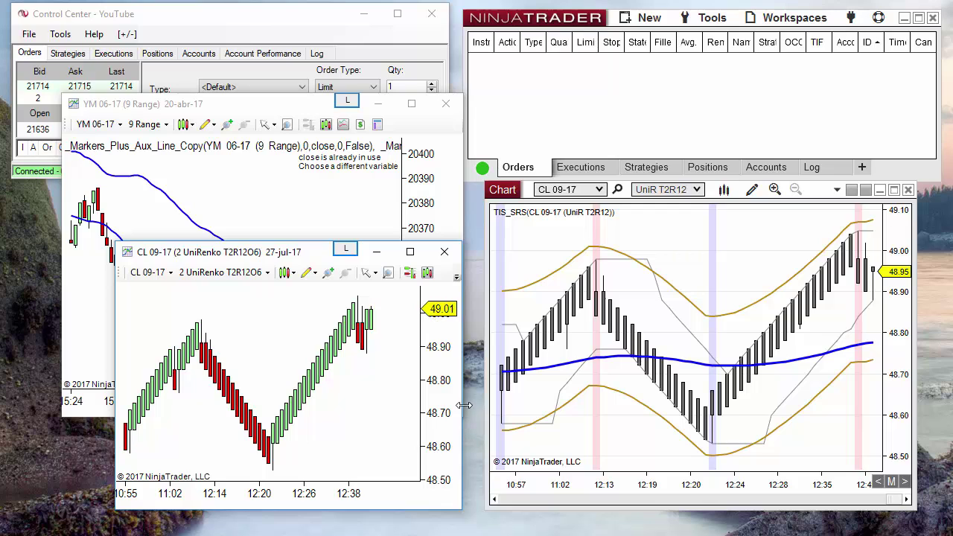
left_click_drag(463, 407, 525, 408)
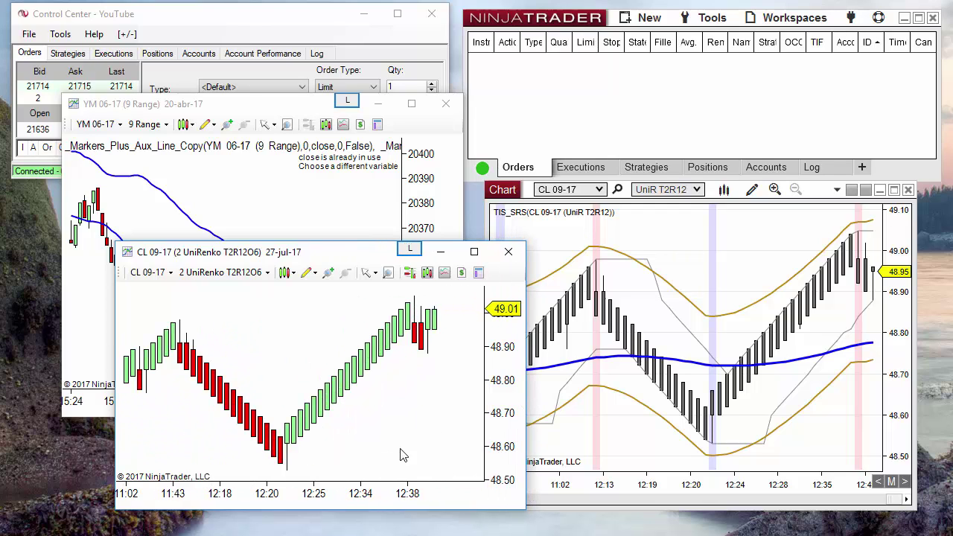
left_click(679, 251)
left_click_drag(512, 197, 515, 148)
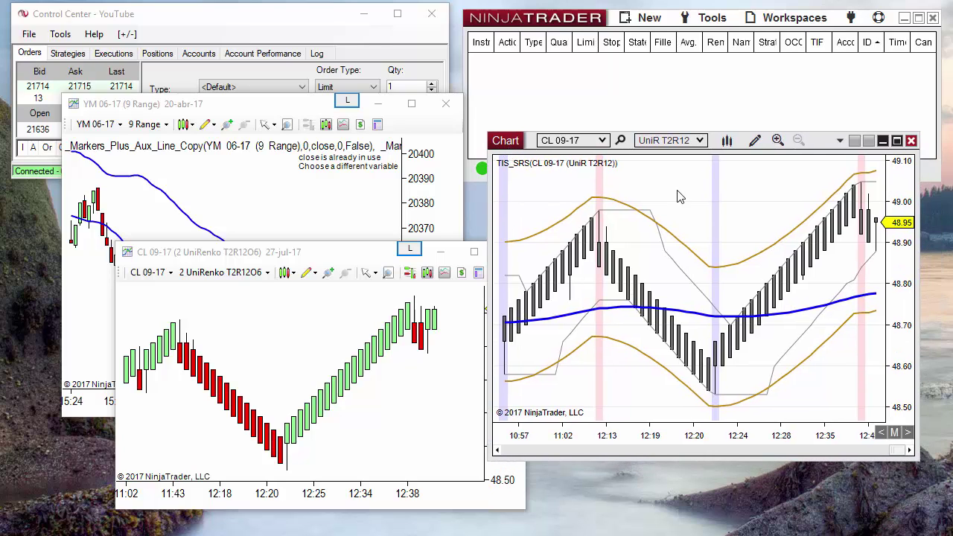